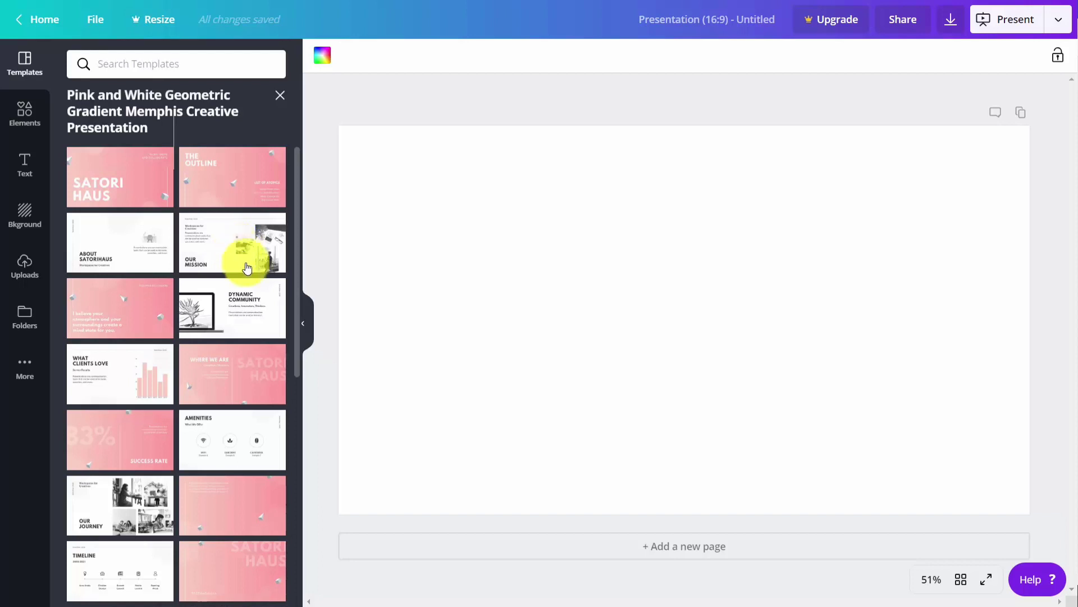
- Fill the blank slide with the Pink and White Geometric template's Our Mission page
left_click(232, 240)
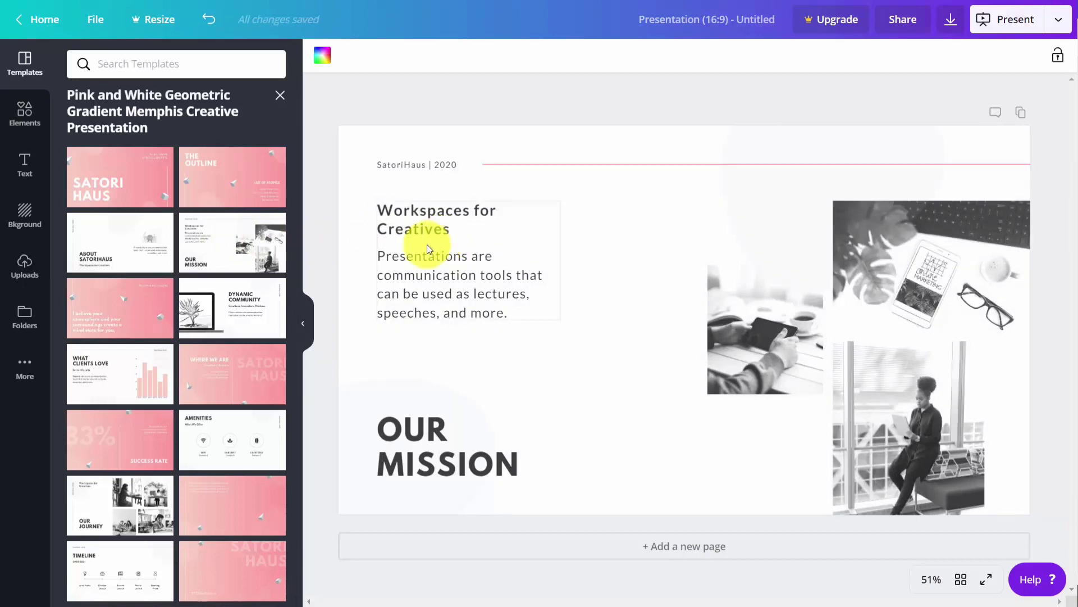
- Open the Elements library and narrow it to the Photos tab
left_click(23, 116)
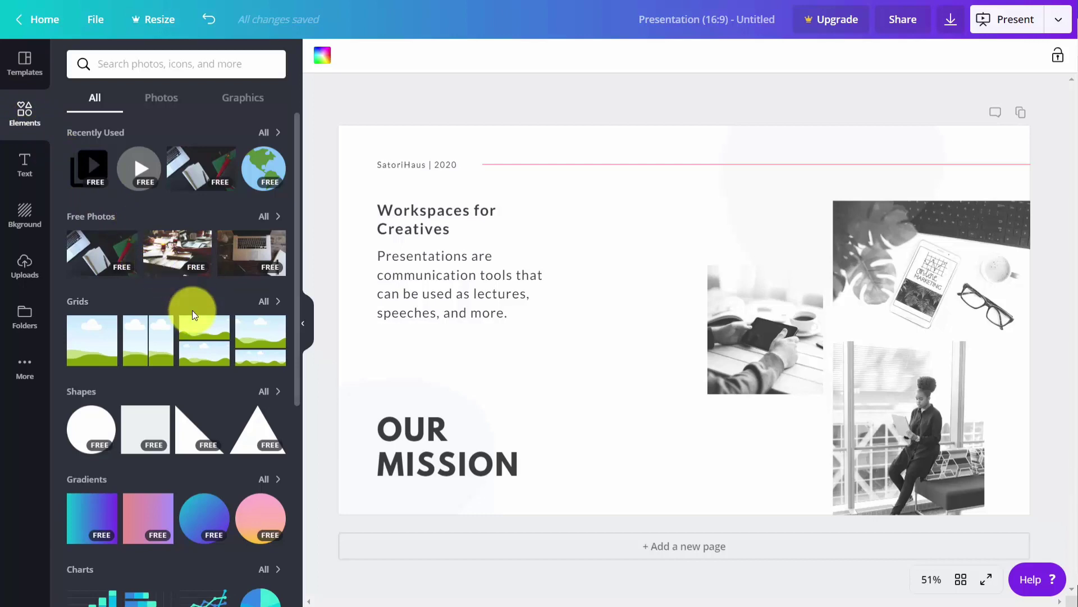
scroll(193, 310, "down", 5)
scroll(193, 314, "up", 5)
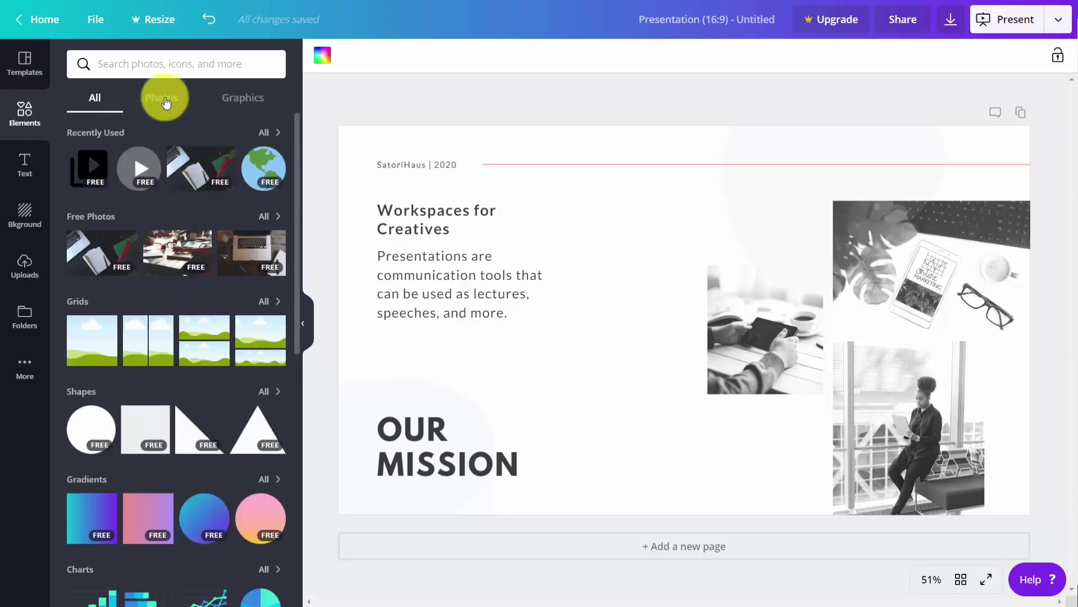
left_click(165, 99)
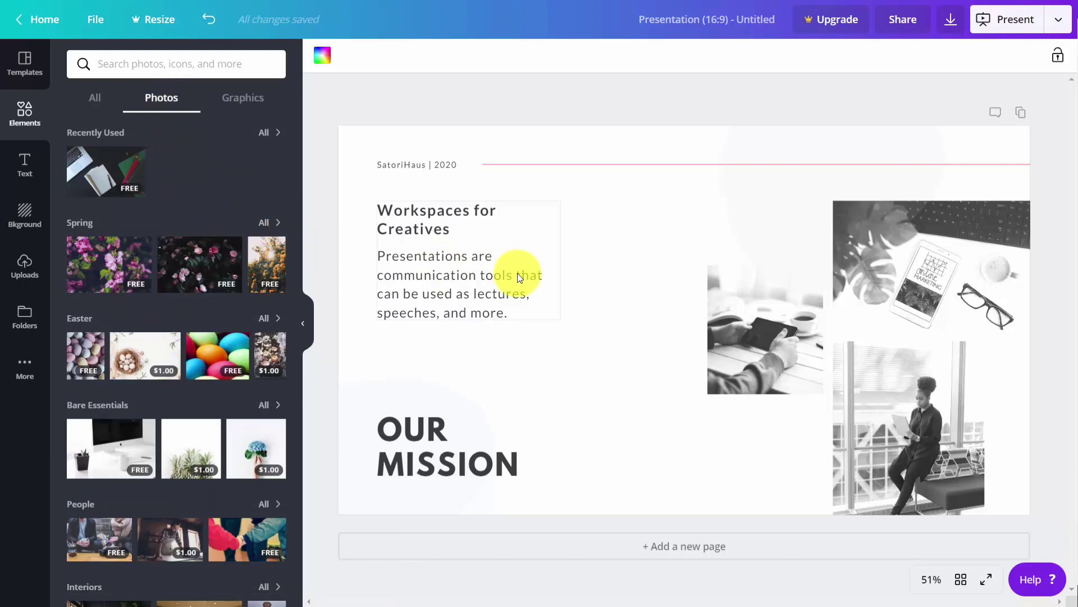
left_click(250, 103)
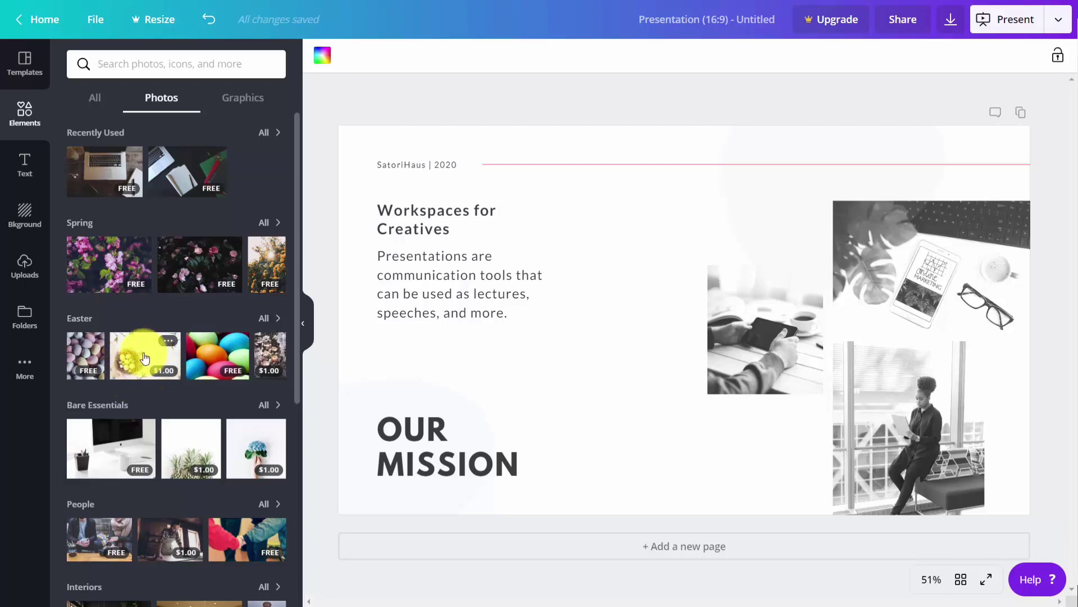
- Try the premium egg-nest photo, delete it, and show the template's pages again
left_click(143, 357)
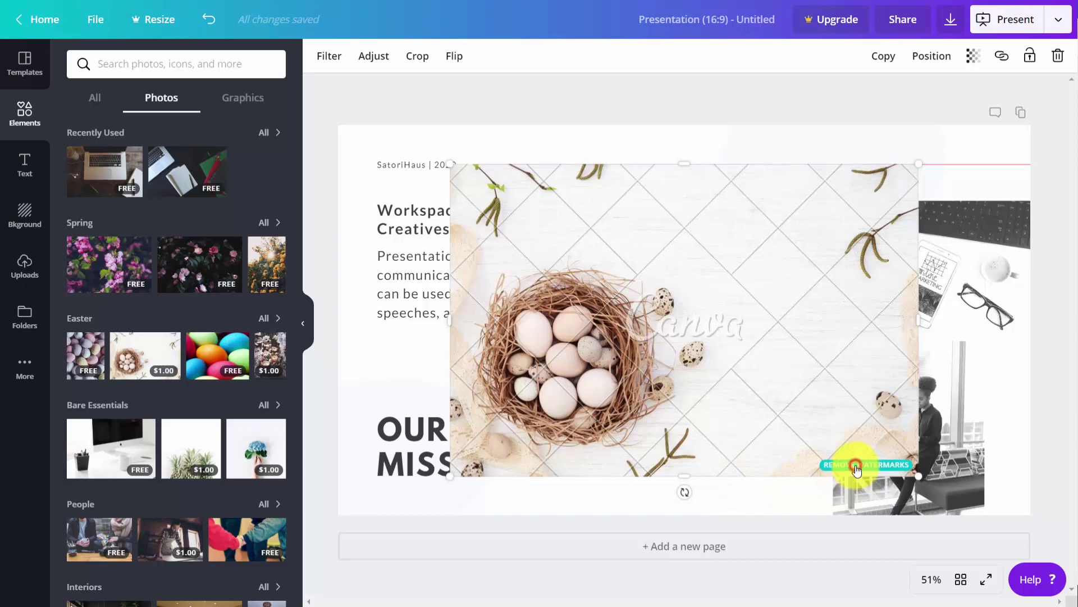
left_click(856, 466)
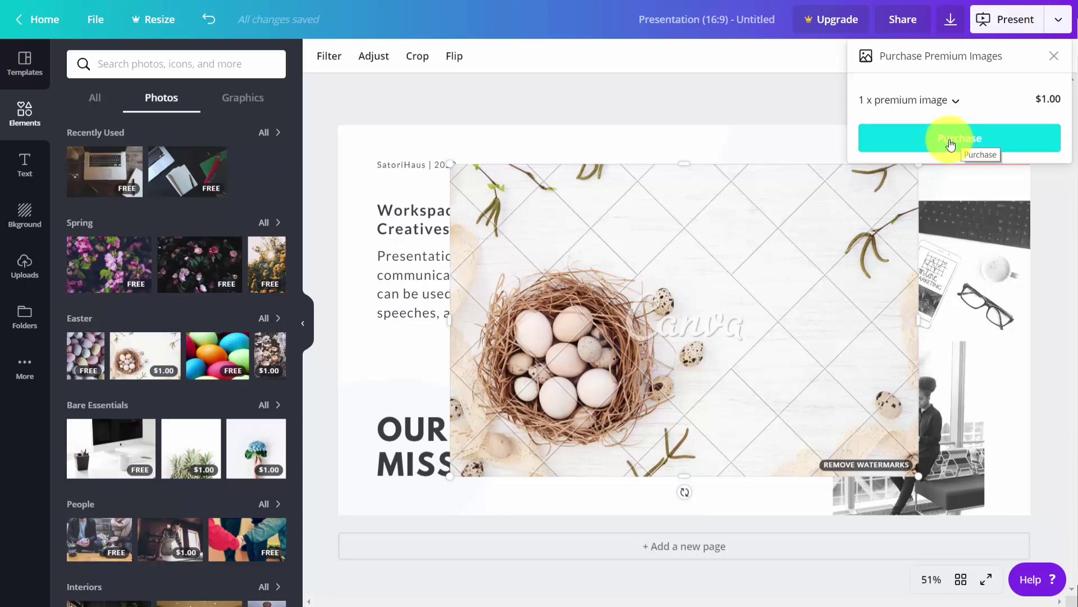
key("Delete")
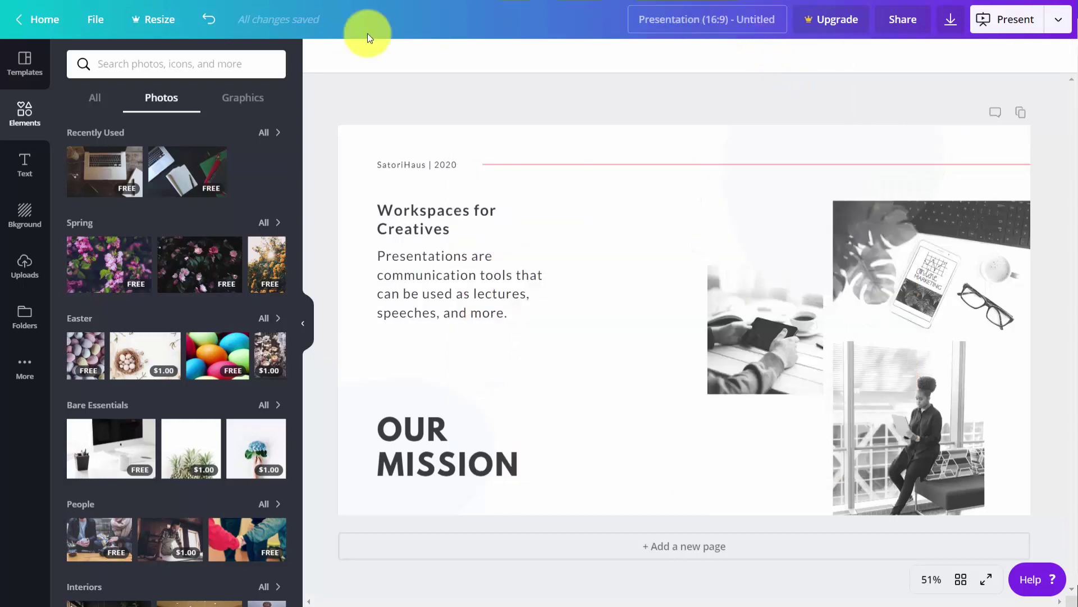
left_click(24, 64)
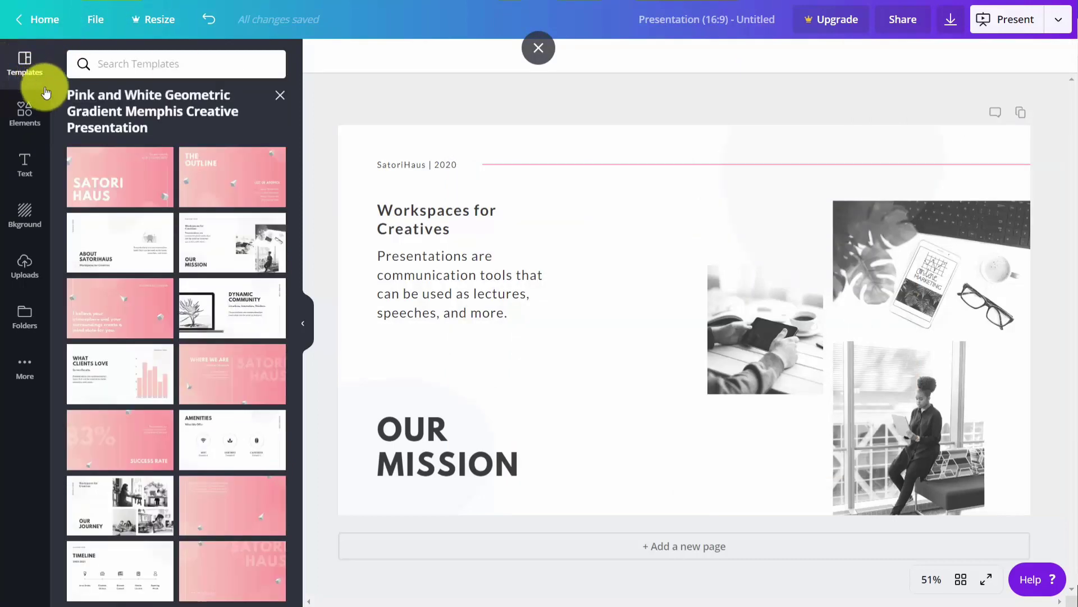
- Rotate the small coffee-and-tablet photo to about -22° and shrink it
left_click(281, 96)
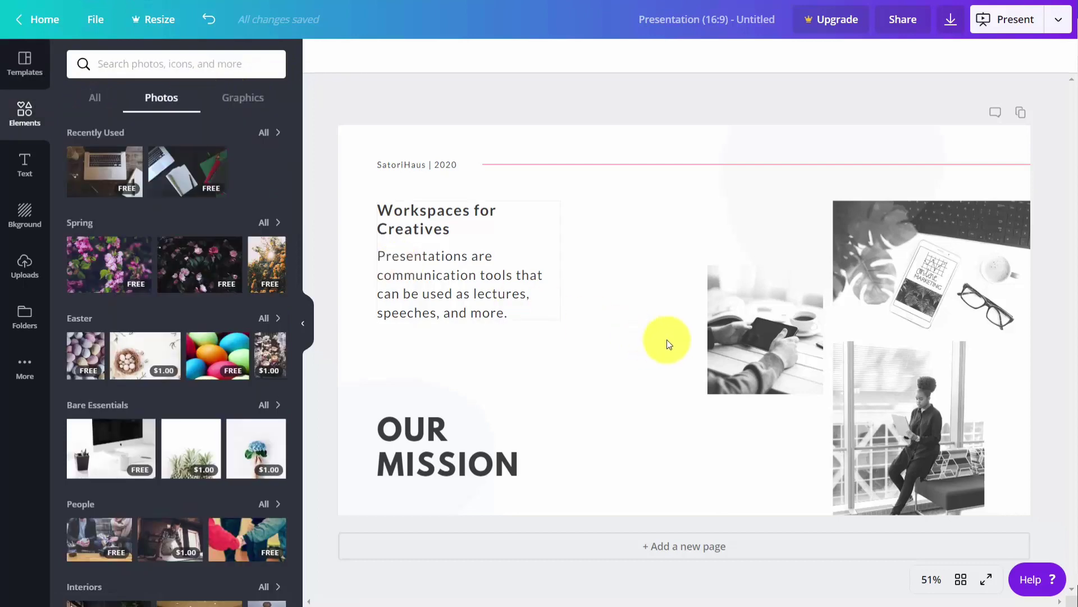
left_click(733, 309)
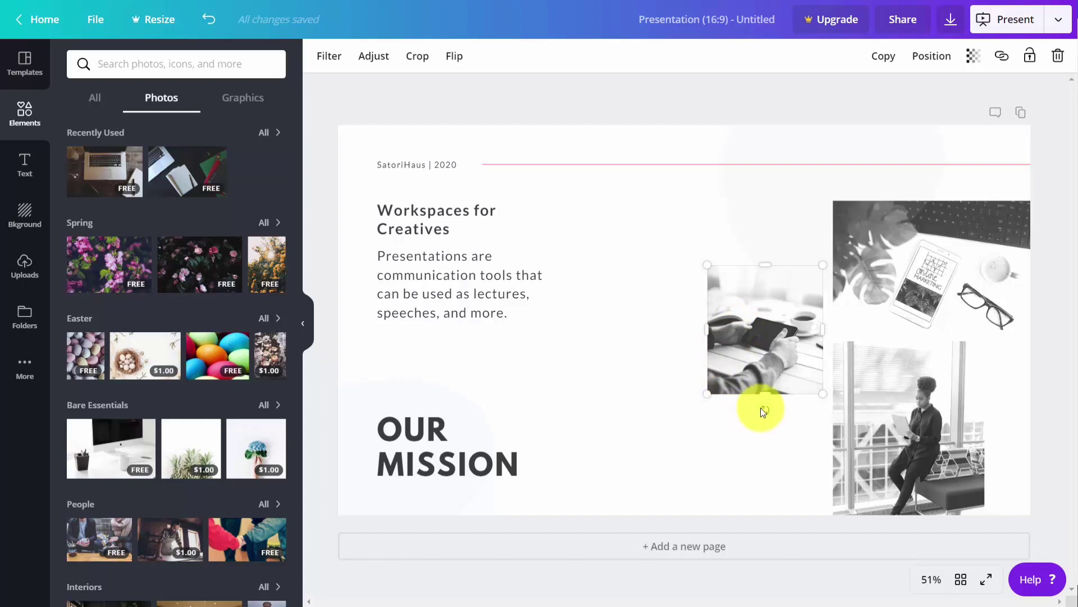
mouse_move(770, 400)
left_mouse_down()
mouse_move(789, 389)
mouse_move(766, 410)
mouse_move(767, 392)
left_mouse_up()
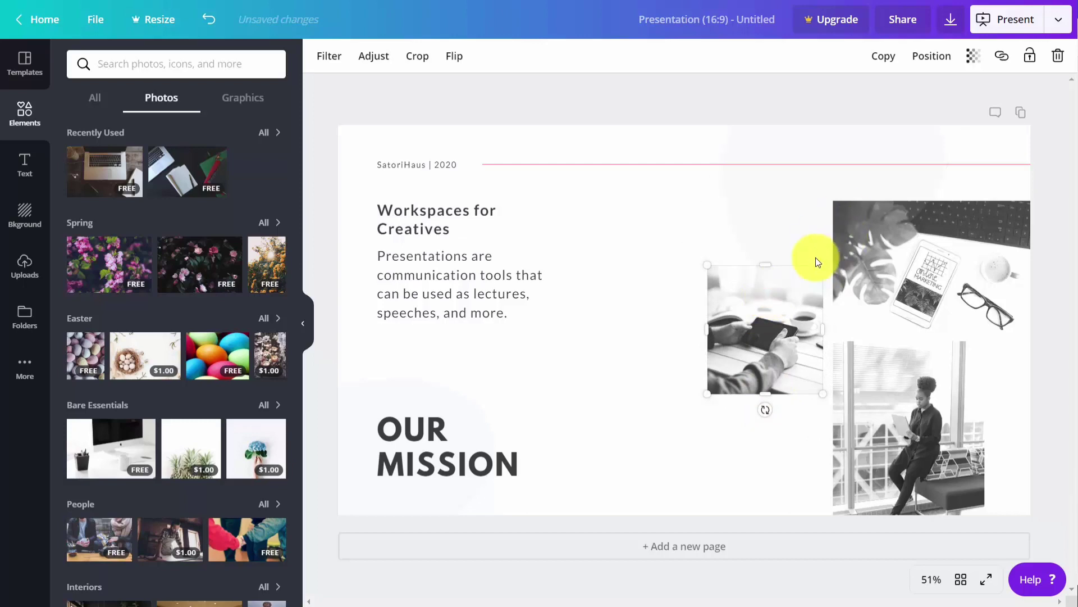
left_click_drag(822, 264, 749, 321)
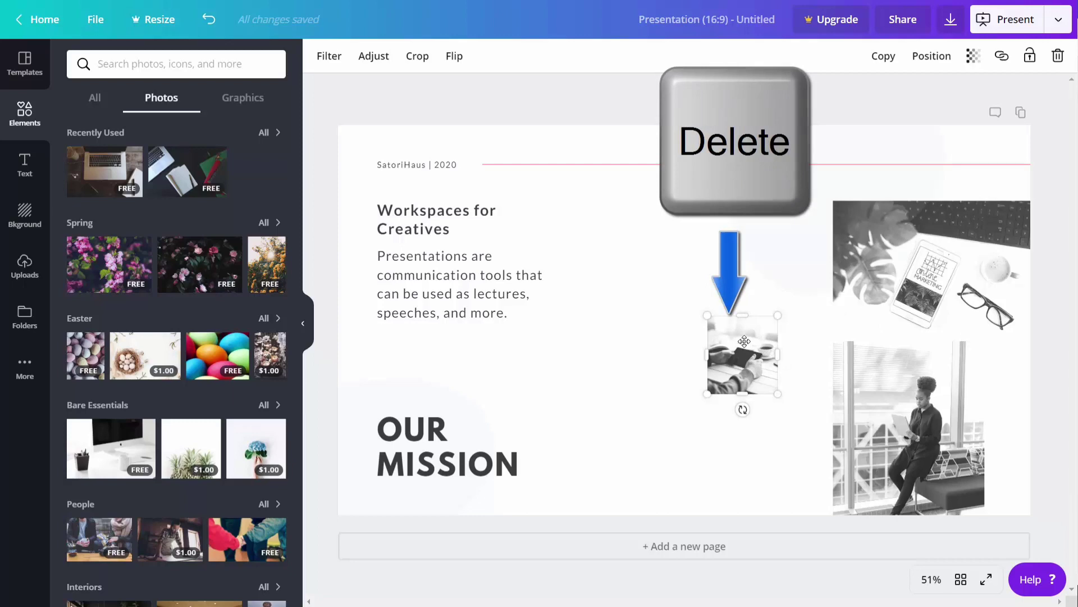
- Undo back to the photo's original size, then delete the coffee-and-tablet photo
key("Delete")
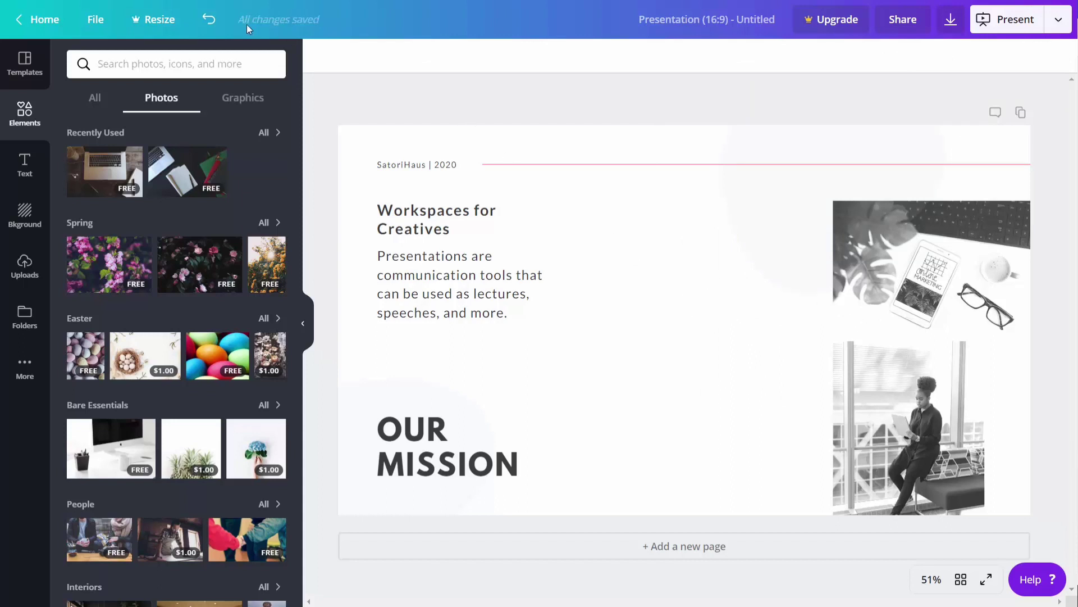
left_click(211, 27)
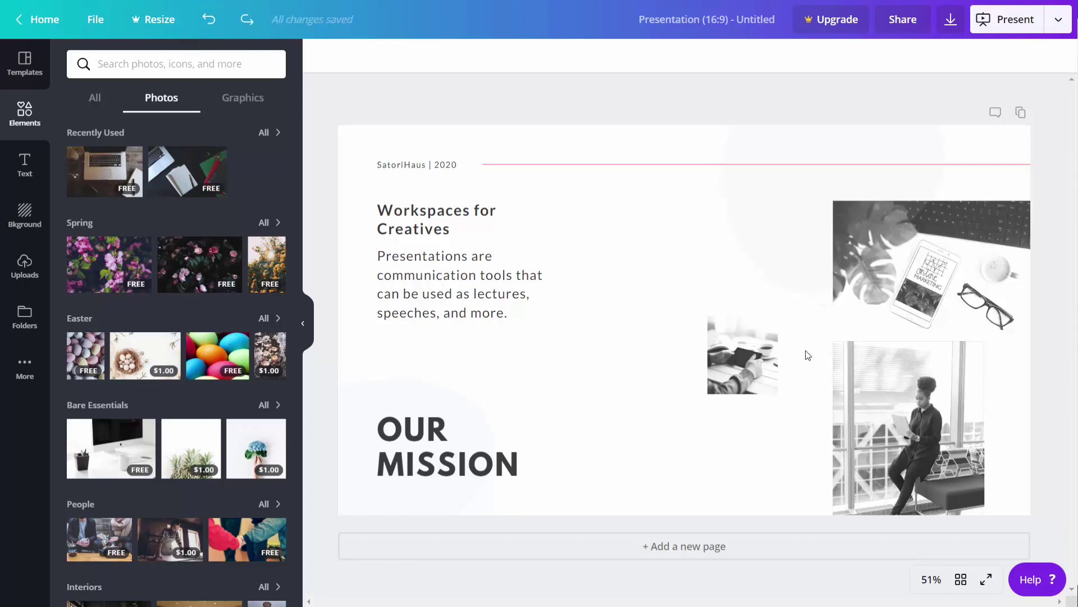
left_click(209, 21)
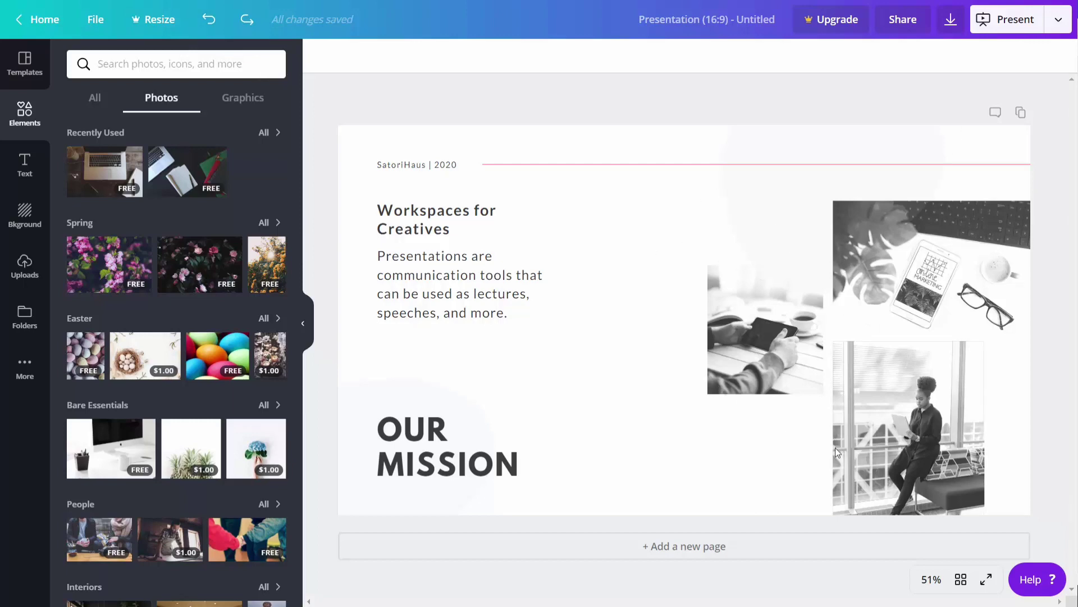
left_click(766, 318)
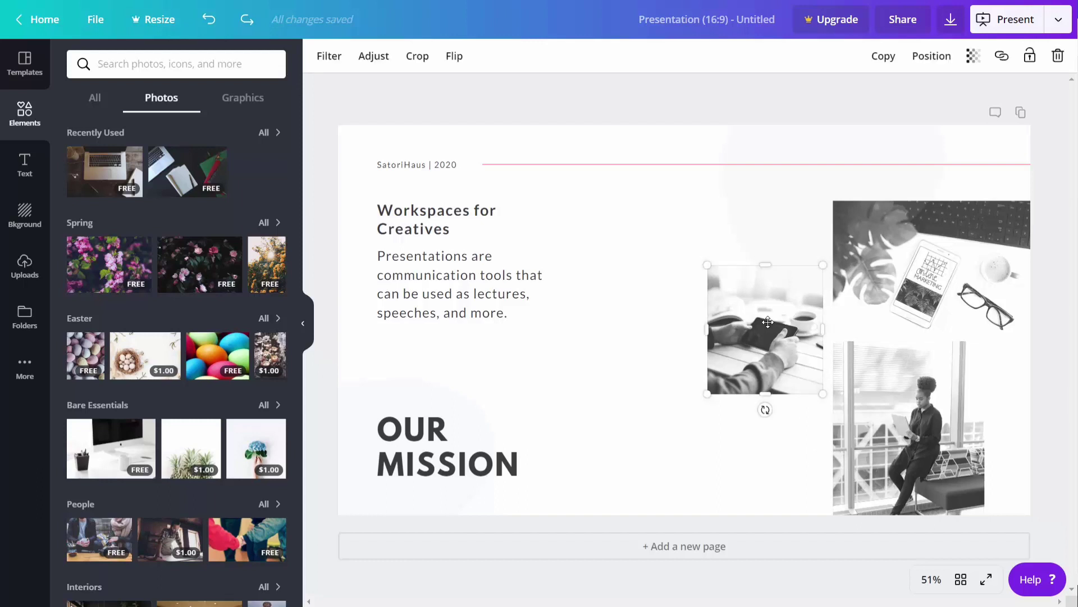
key("Delete")
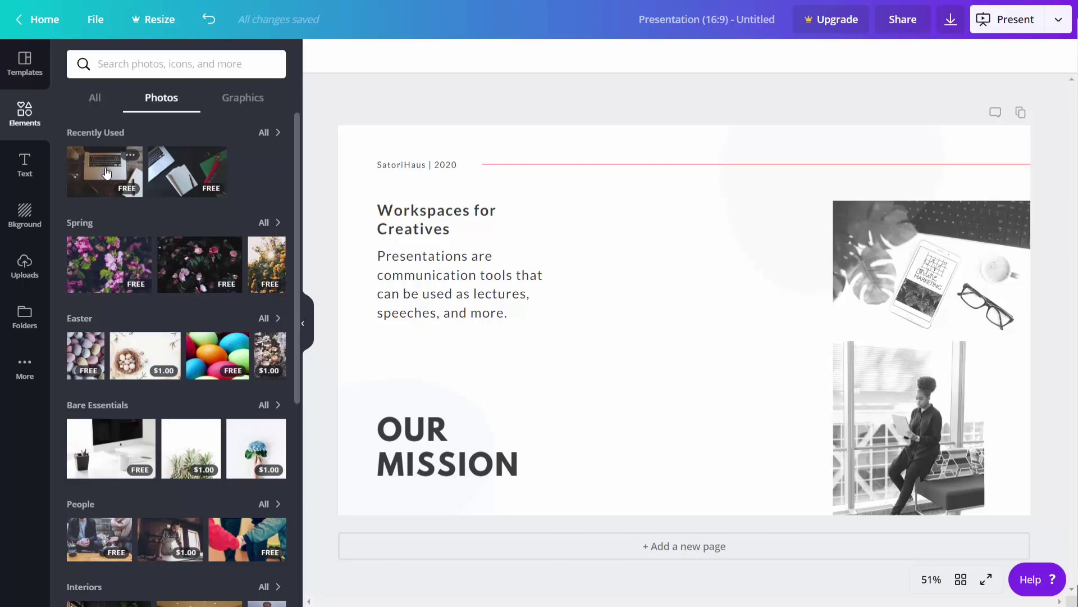
- Add the laptop-on-desk photo and shrink it into the gap beside the woman's photo
left_click(107, 172)
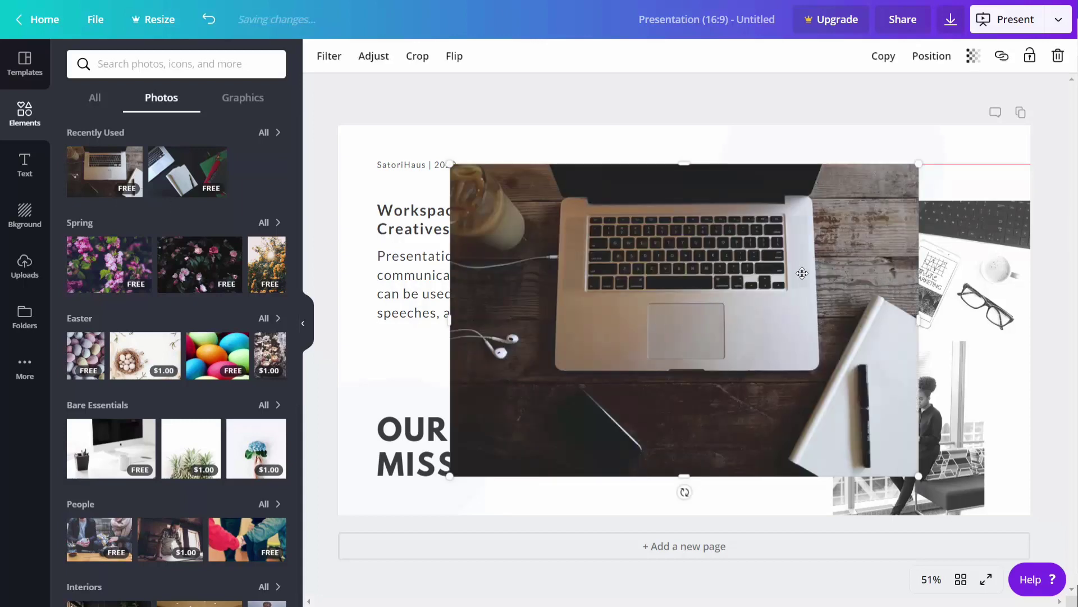
left_click_drag(919, 165, 771, 311)
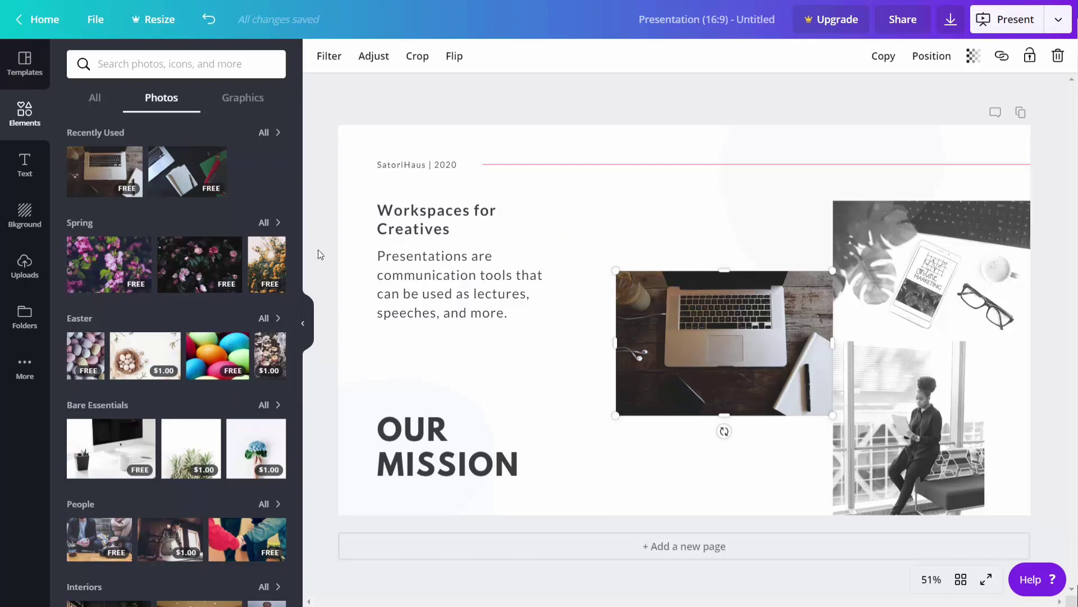
left_click(464, 103)
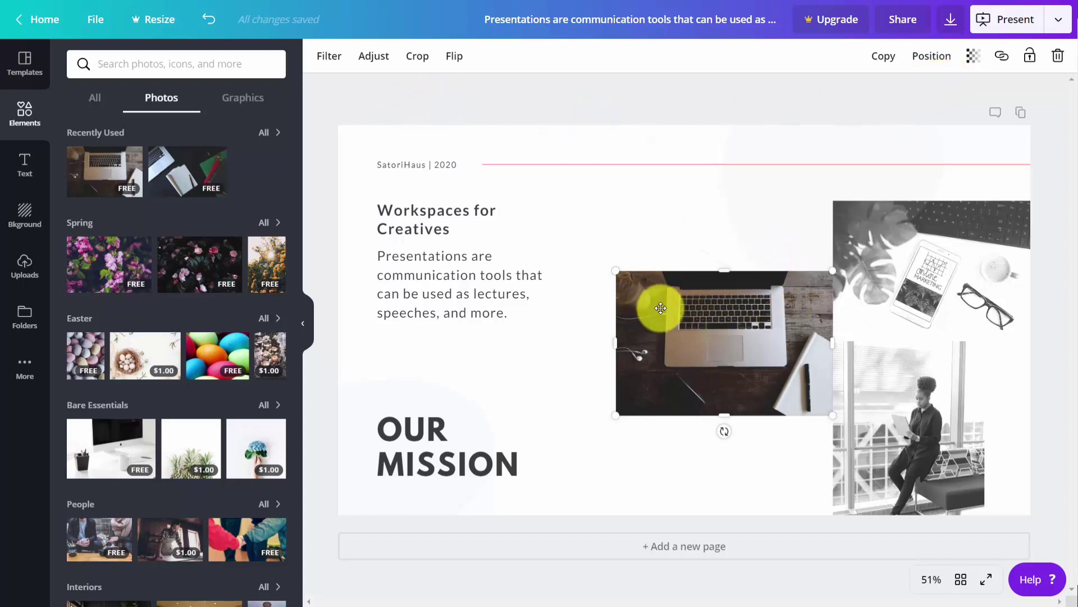
left_click(736, 261)
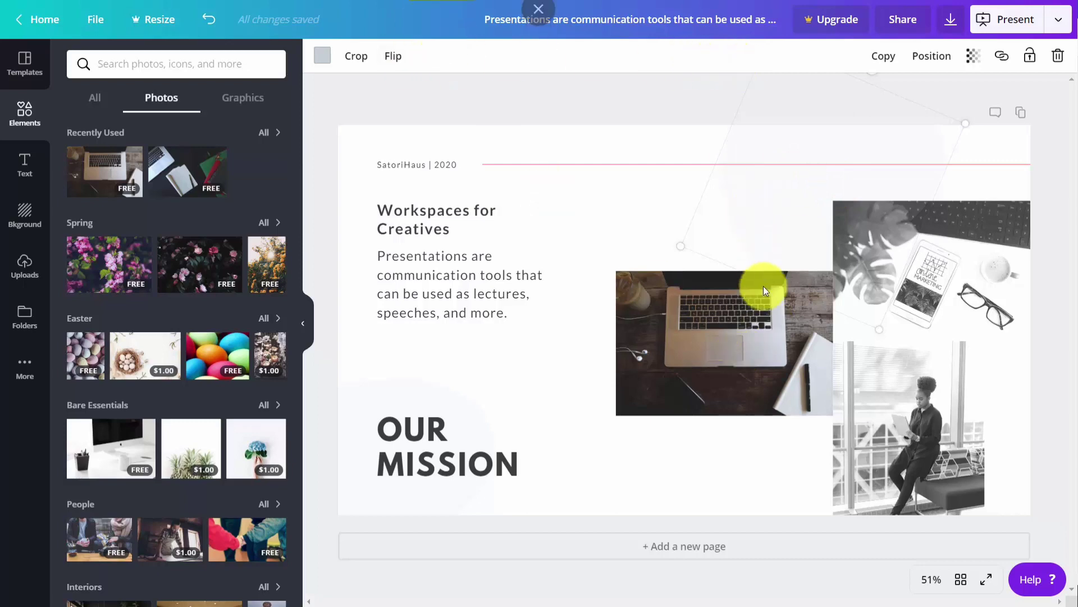
left_click(739, 323)
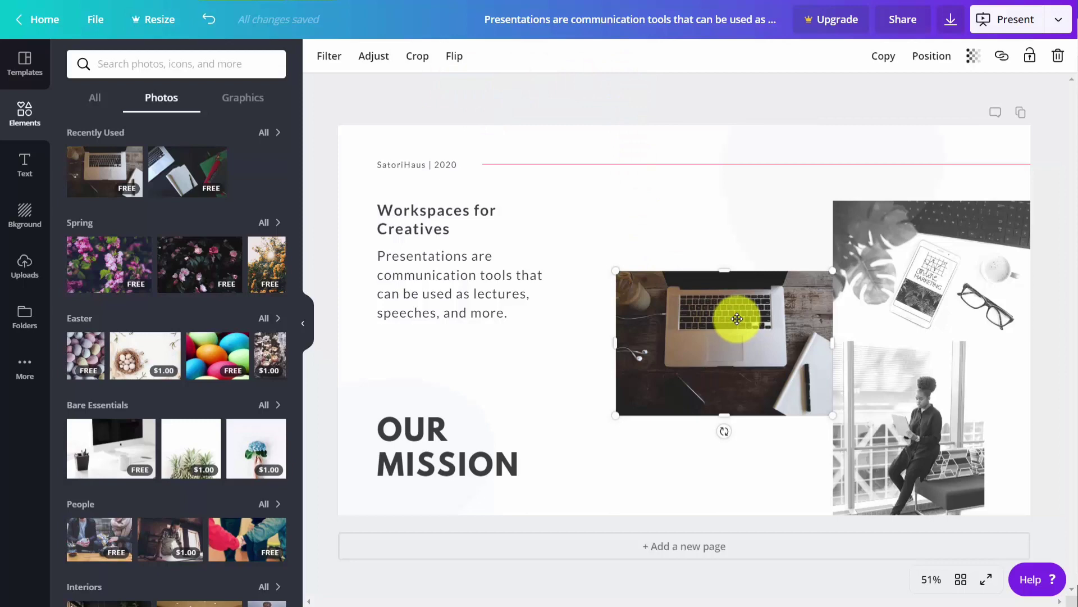
- Apply the Greyscale filter to the laptop photo, leaving its crop unchanged
left_click(323, 59)
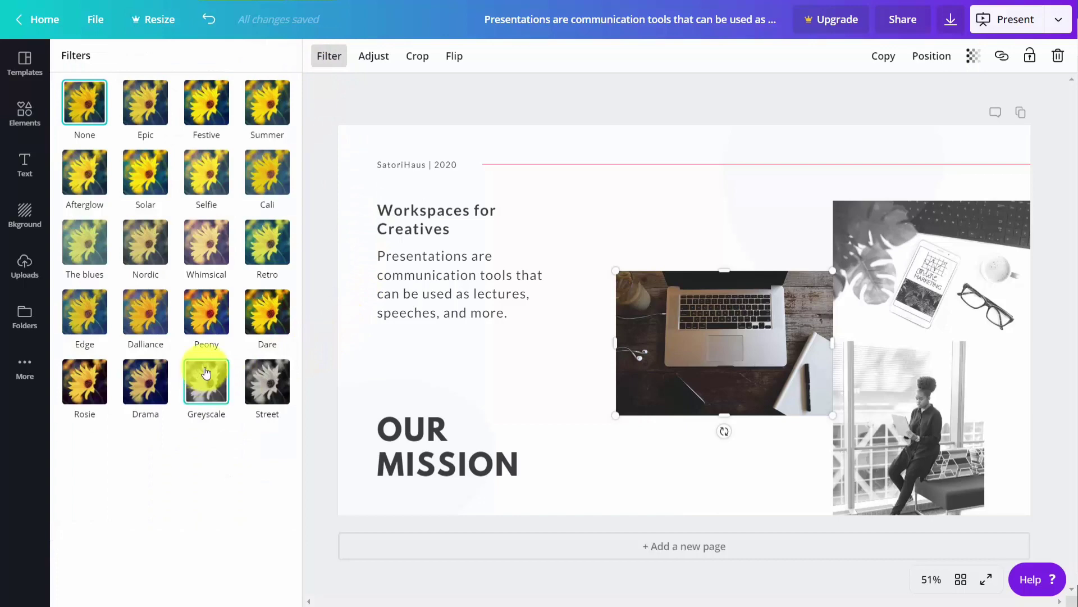
left_click(203, 376)
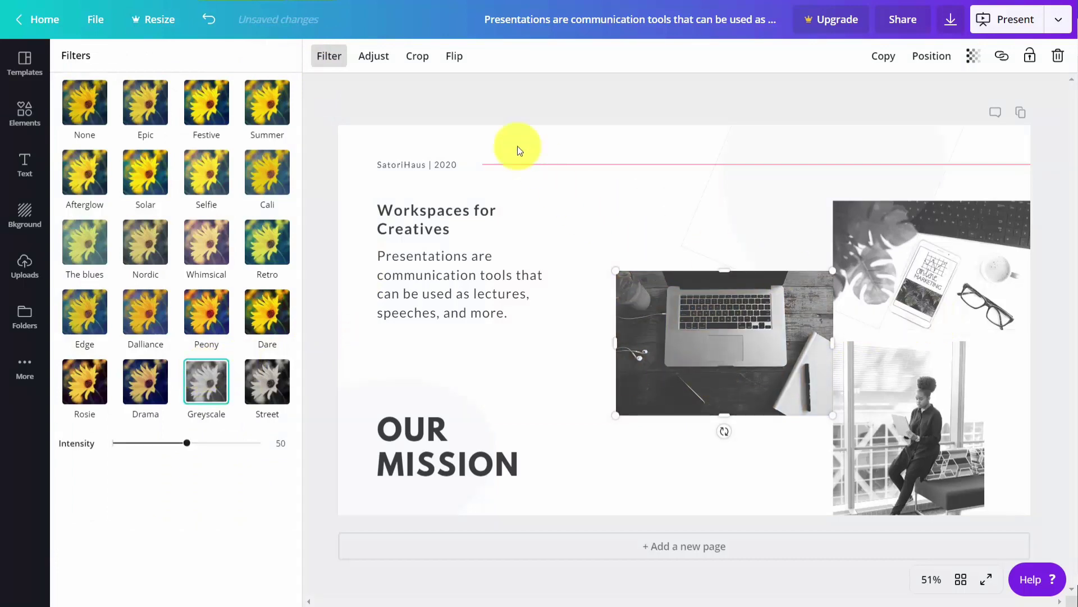
left_click(374, 56)
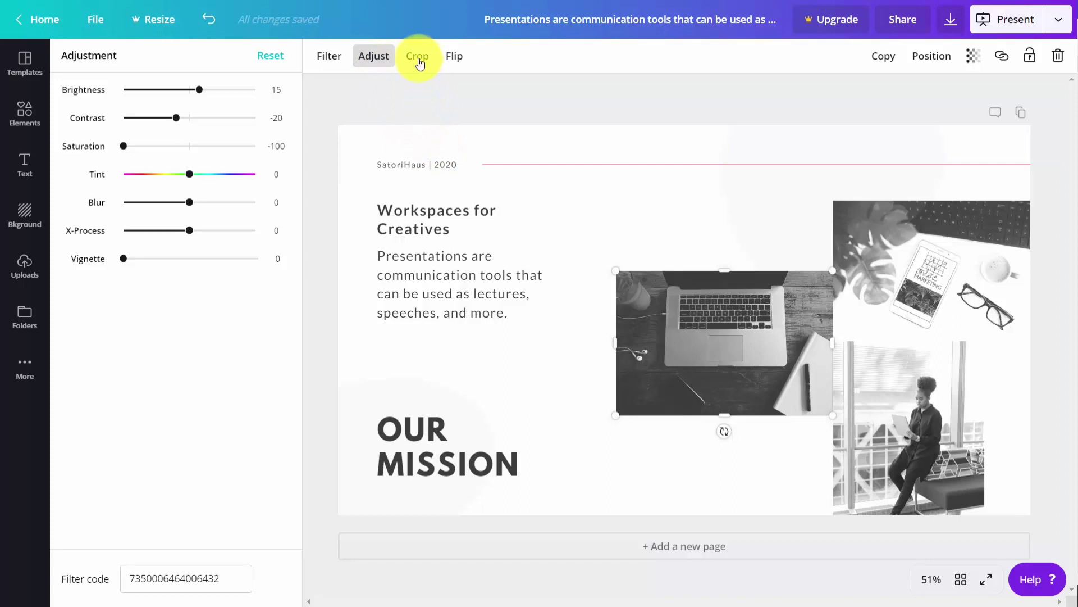
left_click(418, 56)
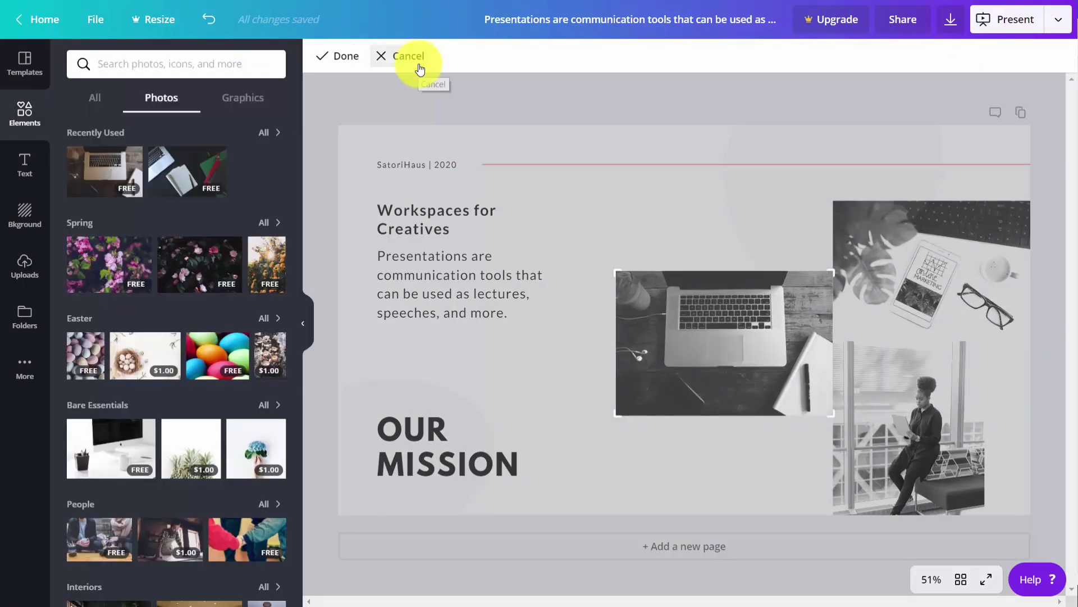
left_click(420, 69)
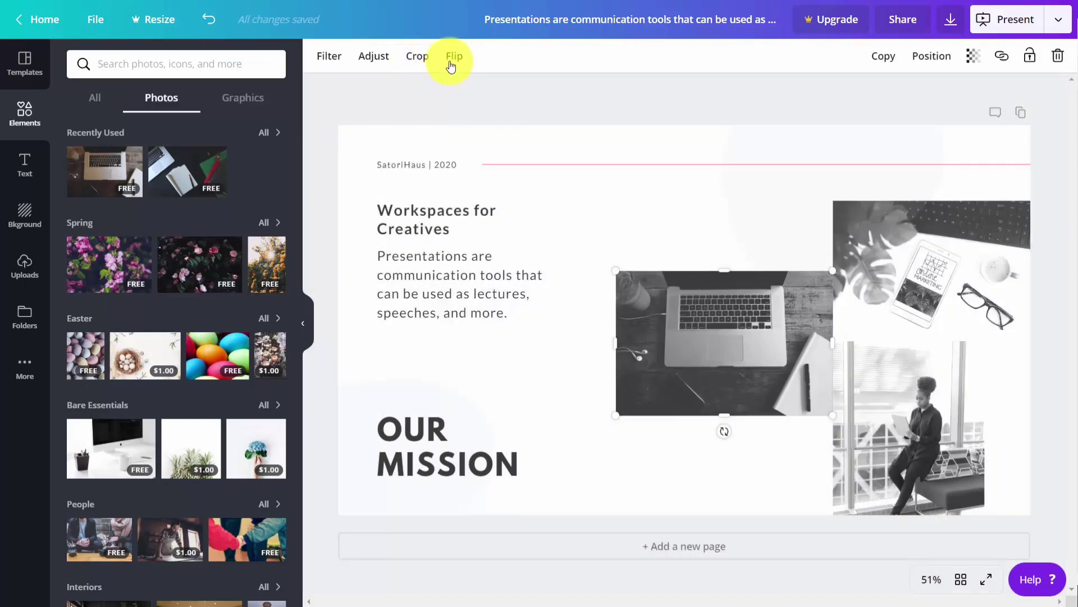
- Flip the laptop photo horizontally, then duplicate it and delete the duplicate
left_click(452, 63)
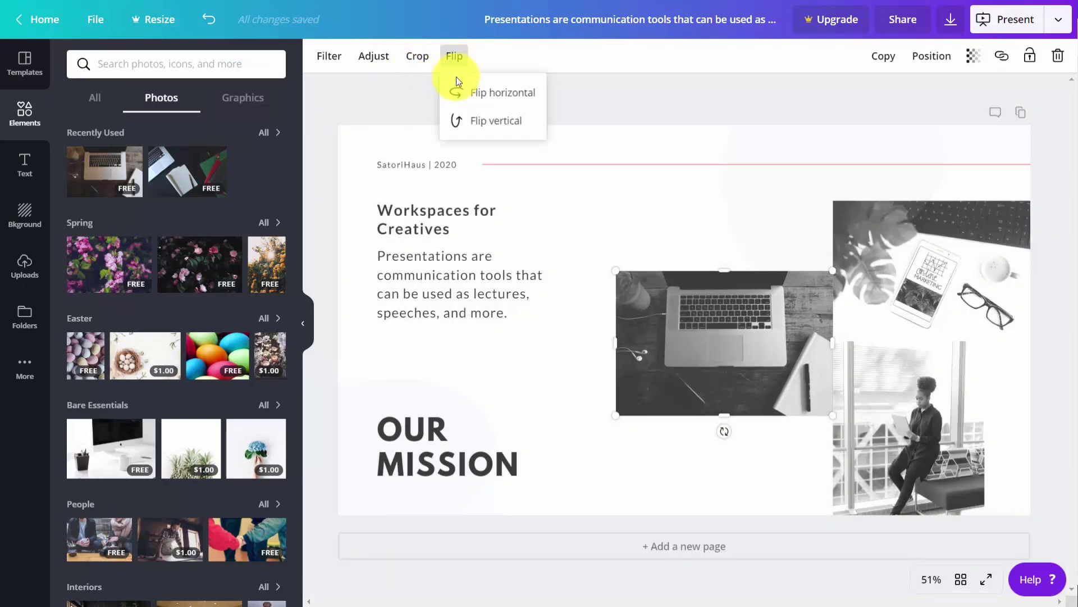
left_click(477, 99)
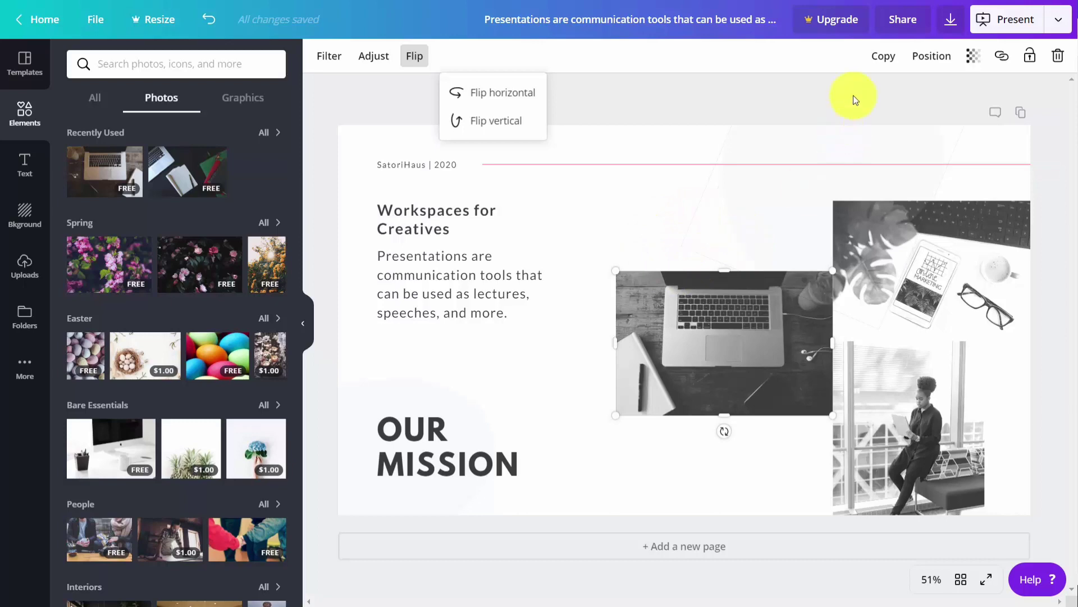
left_click(879, 56)
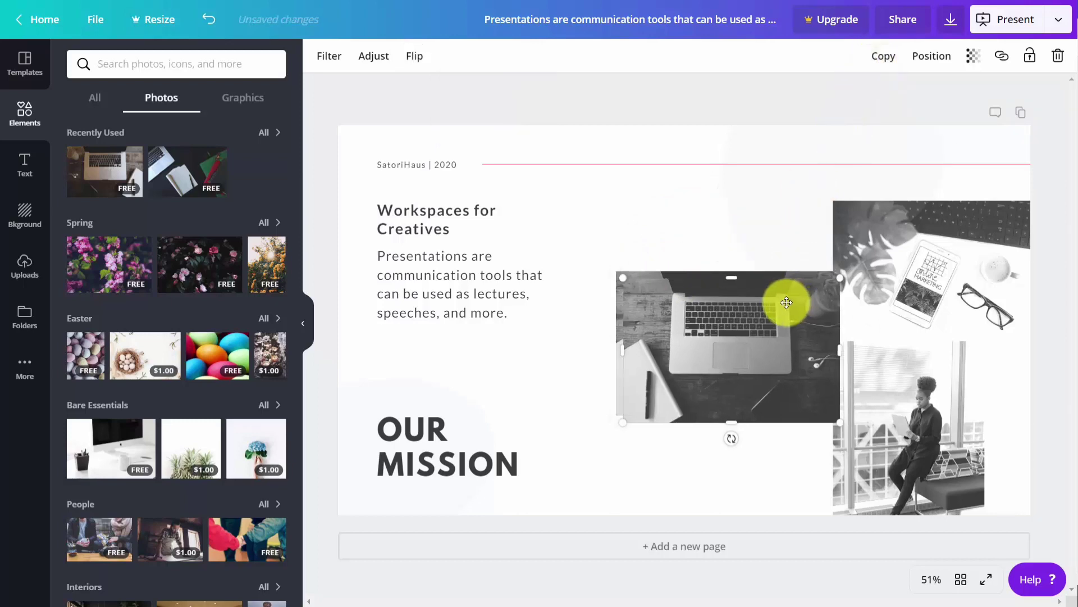
key("Delete")
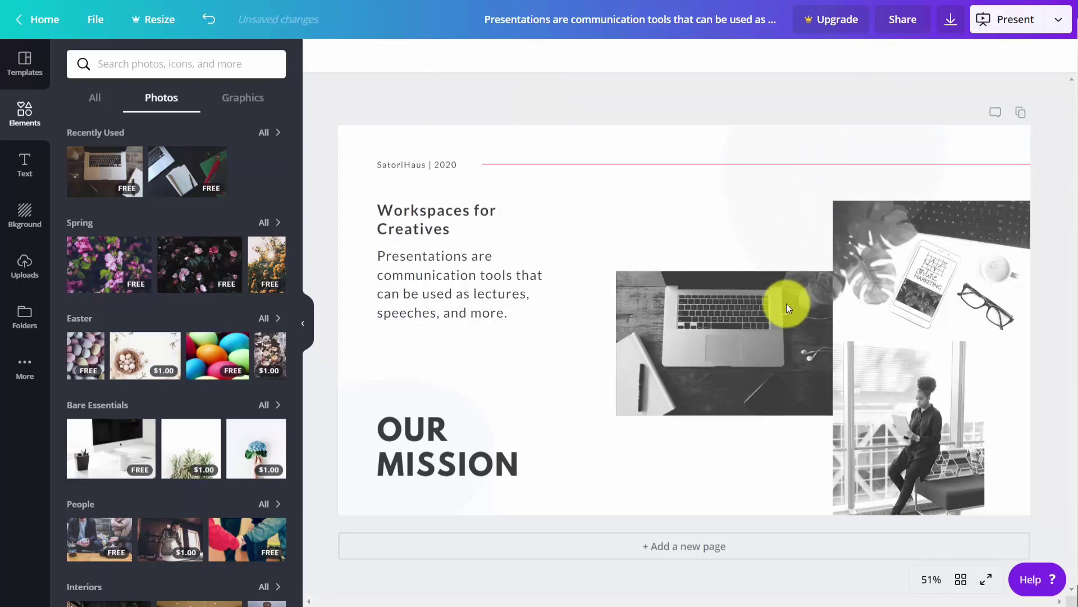
- Try aligning the laptop photo to the page top, then undo it
left_click(735, 344)
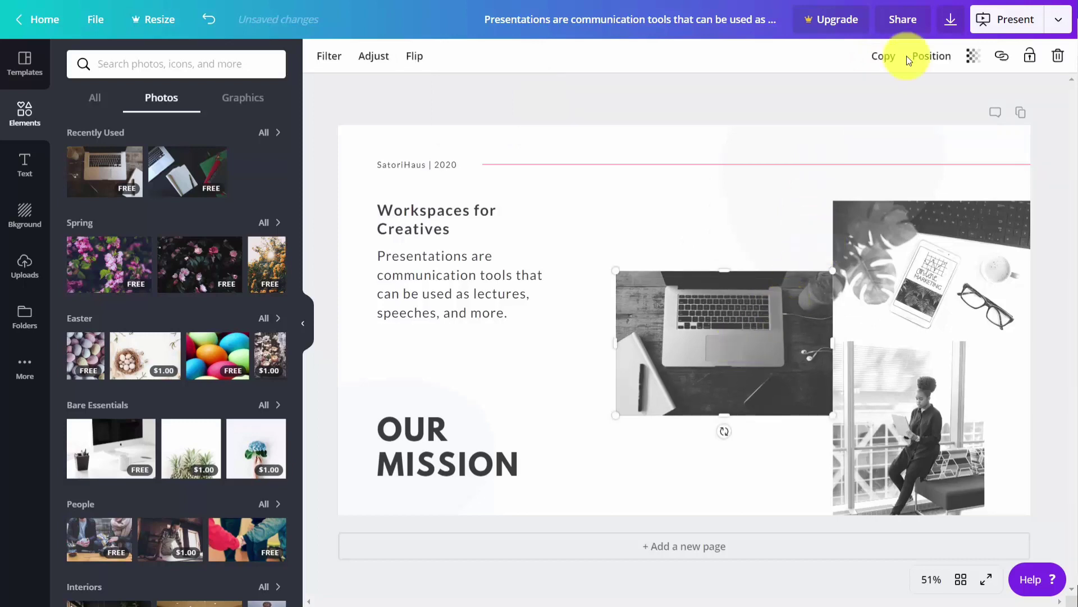
left_click(924, 57)
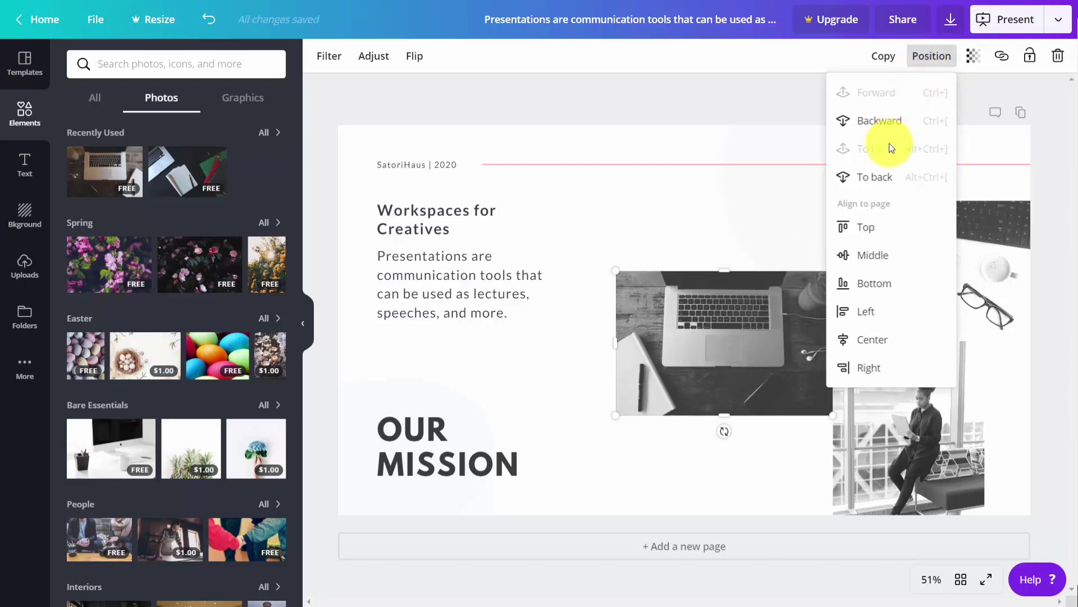
left_click(870, 233)
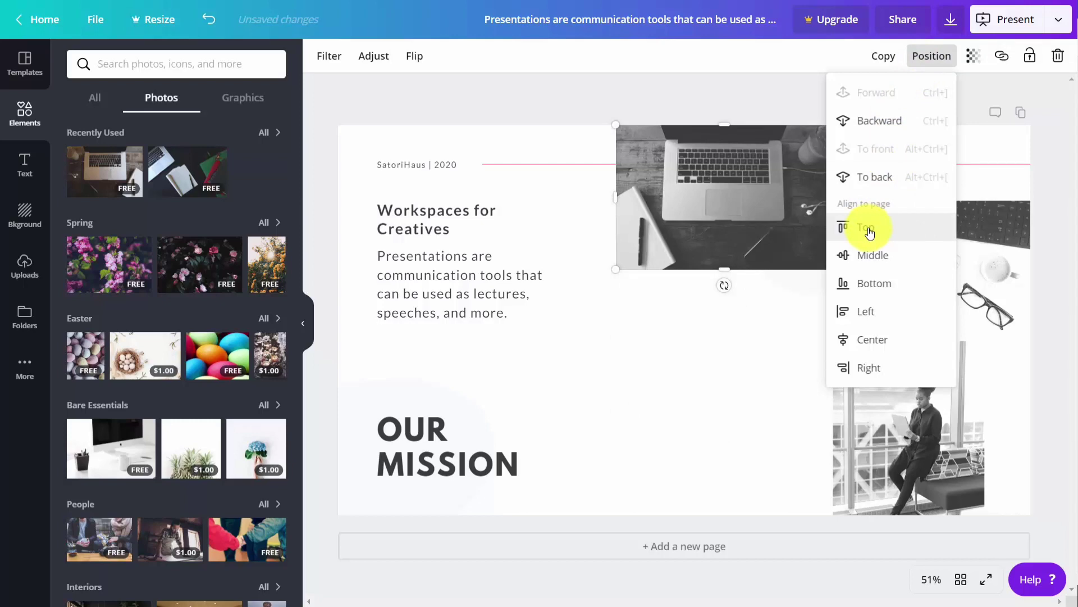
left_click(210, 19)
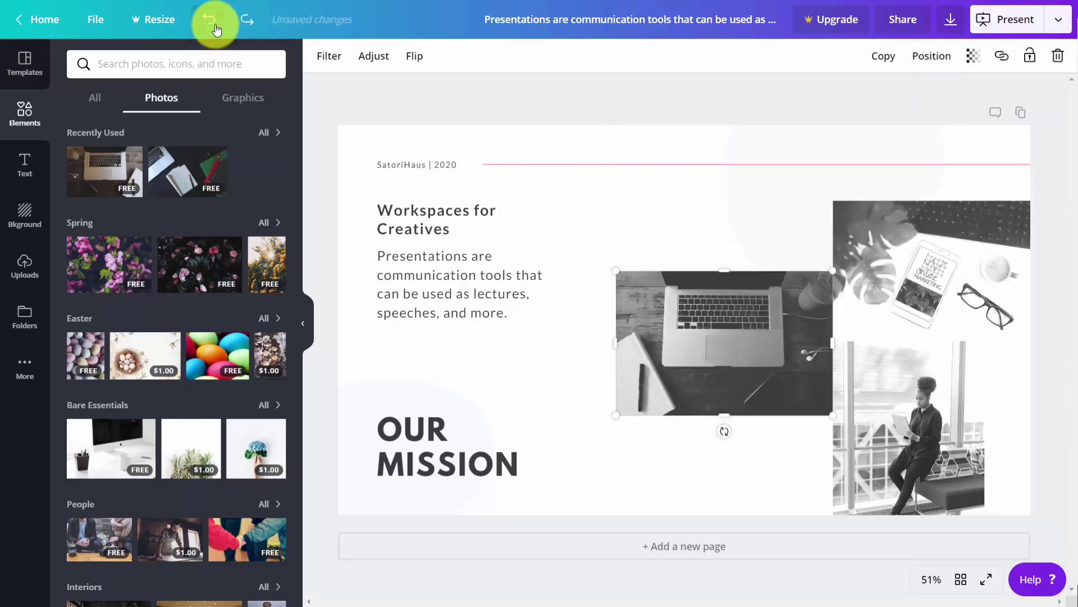
left_click(973, 64)
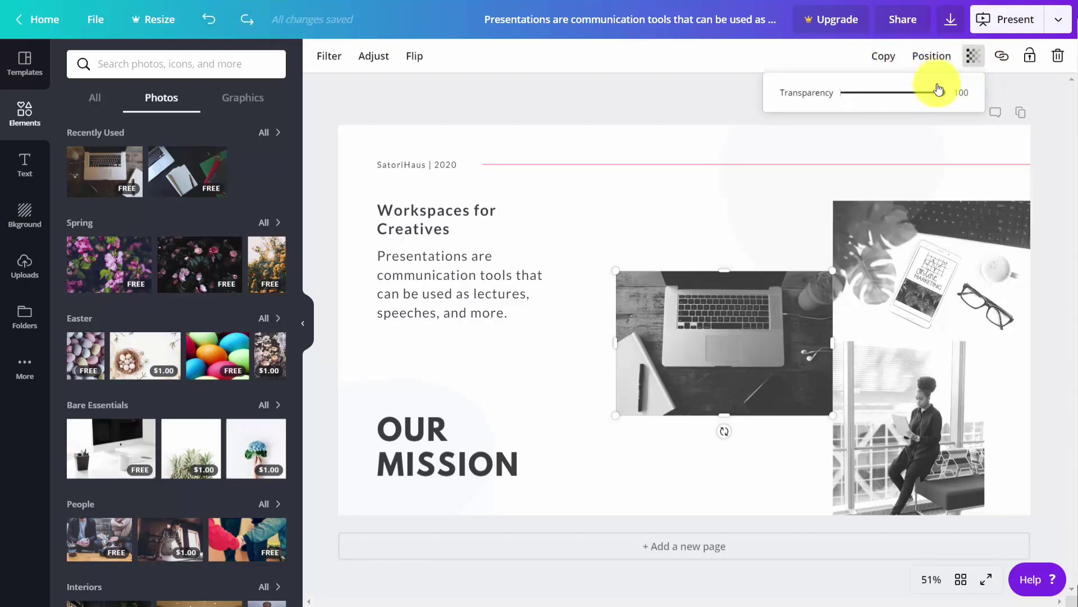
mouse_move(941, 95)
left_mouse_down()
mouse_move(847, 113)
mouse_move(946, 89)
left_mouse_up()
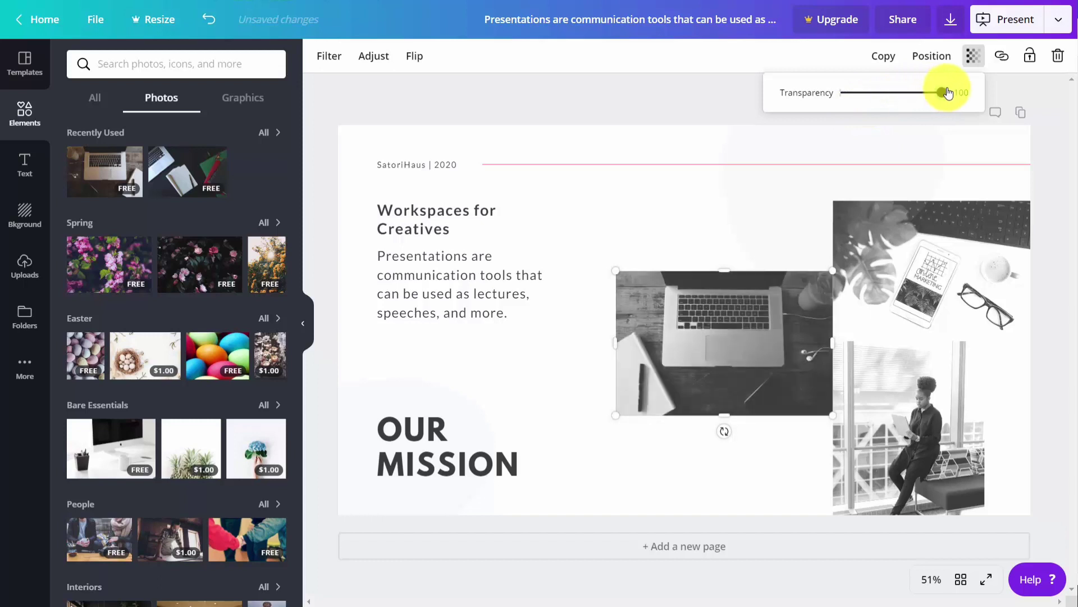
left_click(1002, 57)
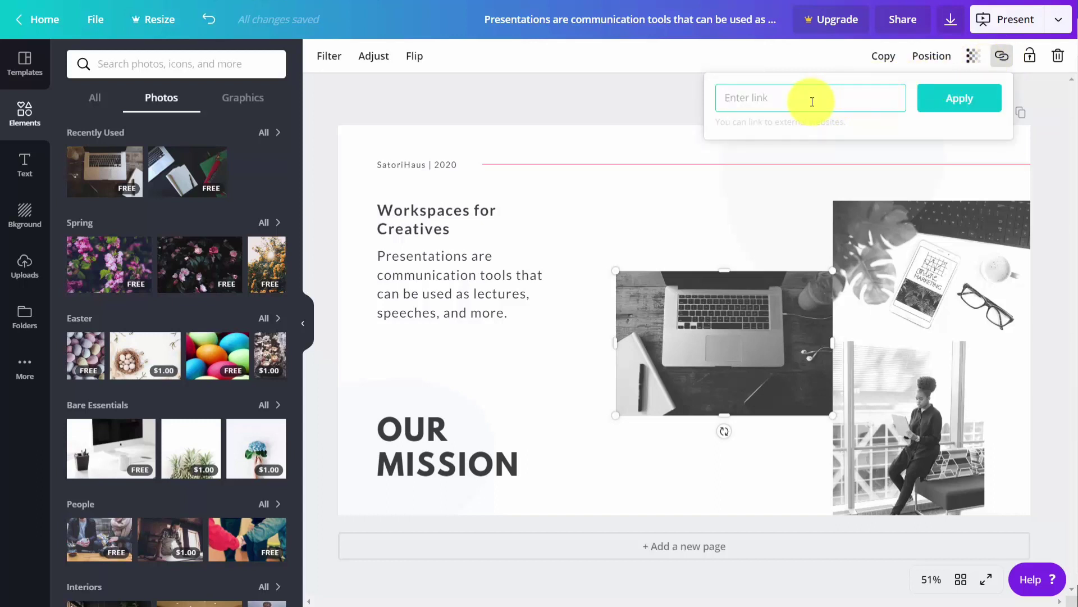
left_click(520, 85)
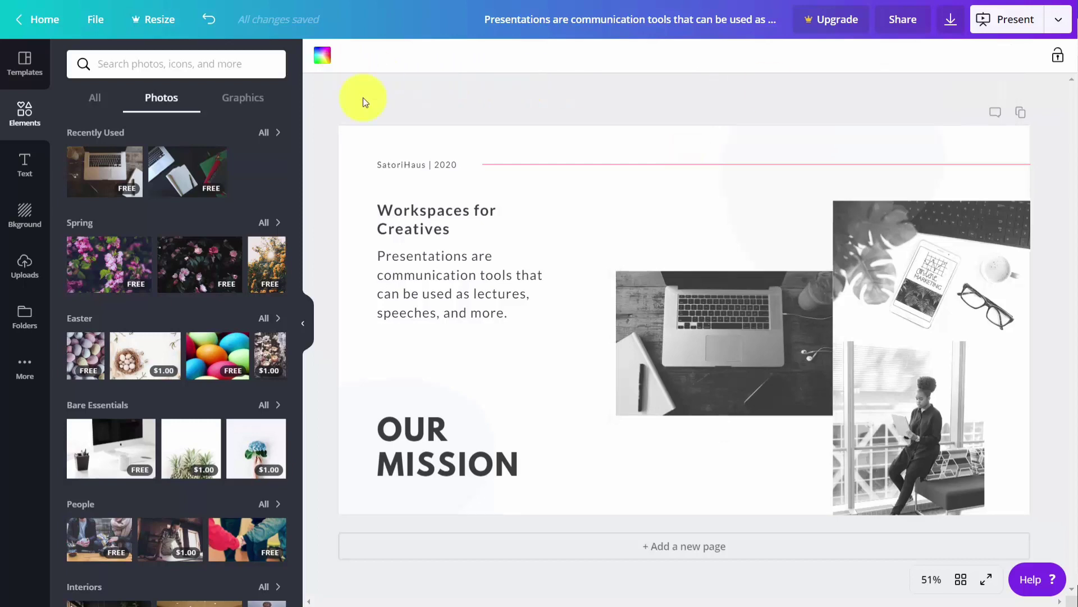
- Add the VALENCE text group above the laptop photo, discarding a plain heading
left_click(24, 163)
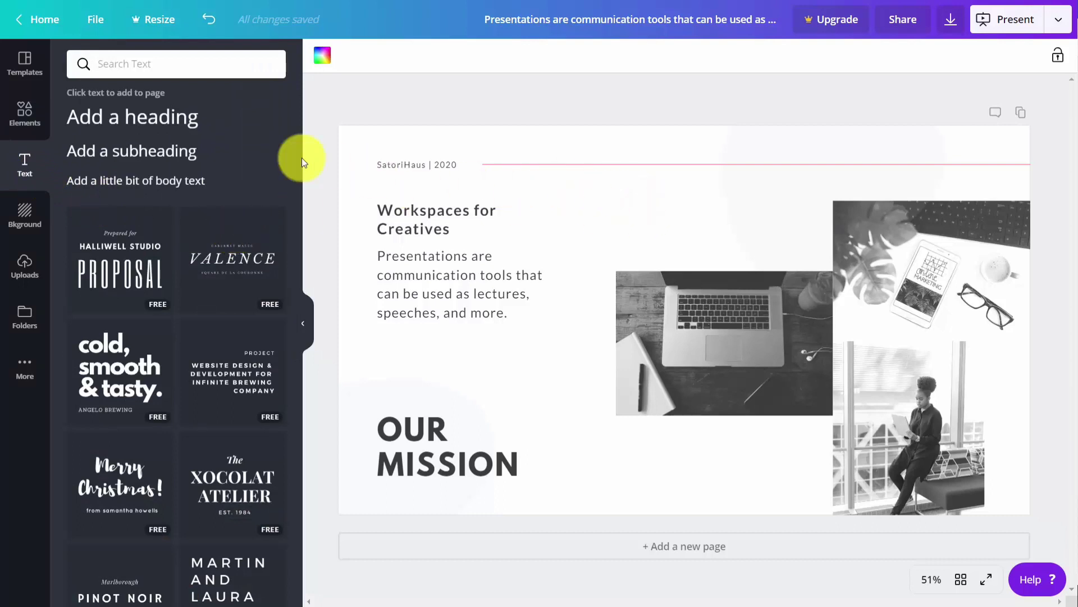
left_click(156, 122)
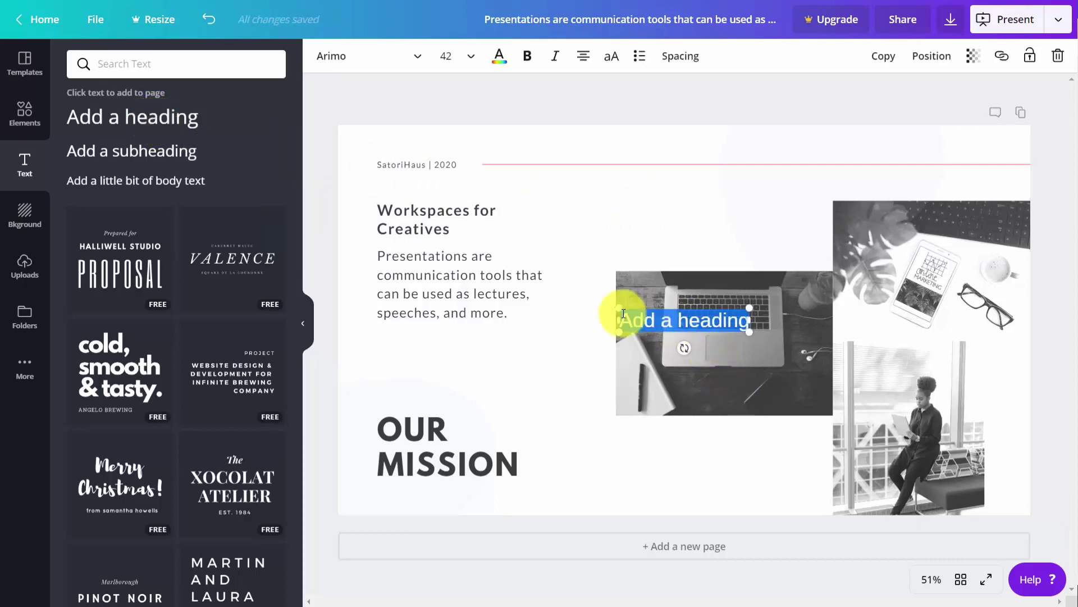
left_click(208, 19)
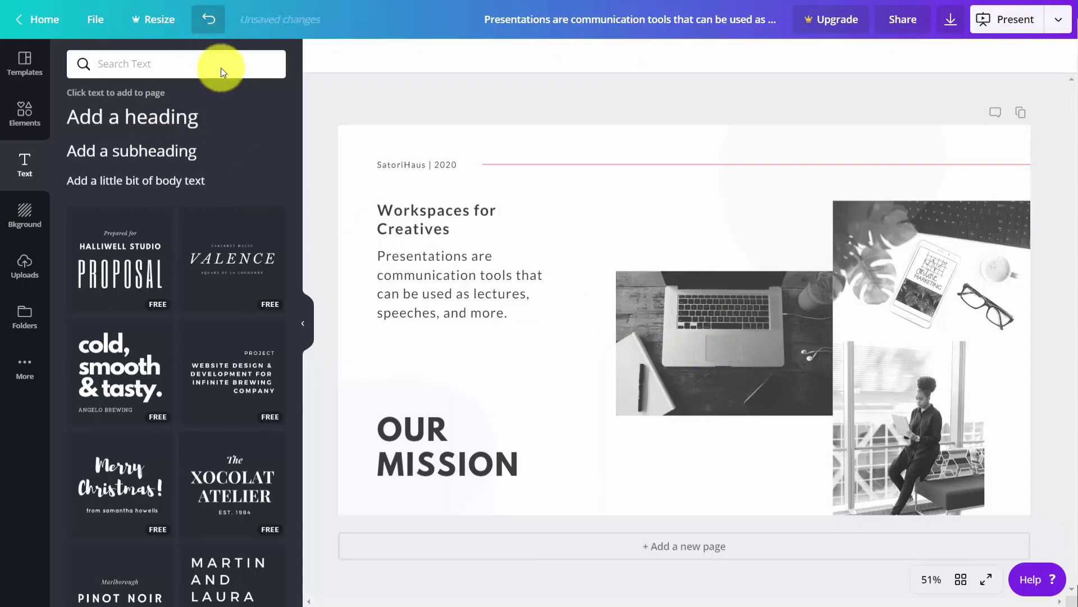
left_click(234, 259)
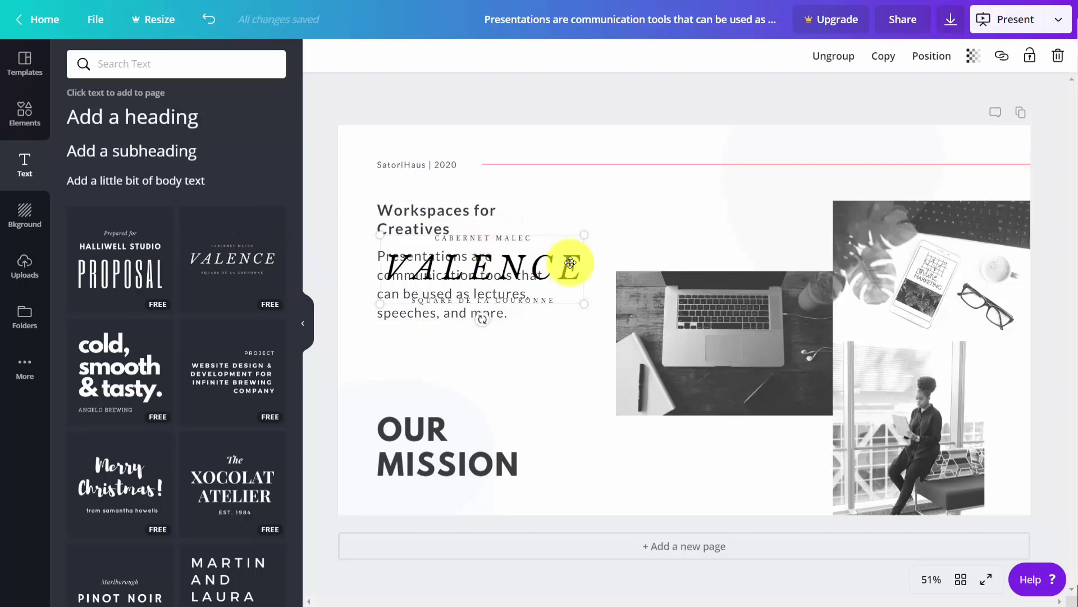
left_click_drag(559, 248, 743, 191)
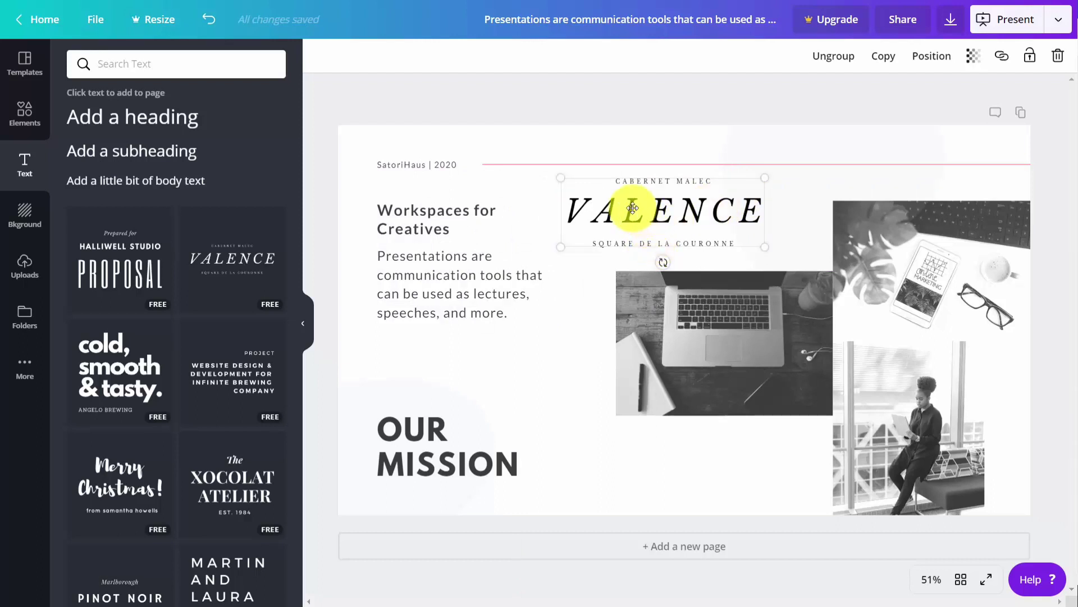
left_click(615, 209)
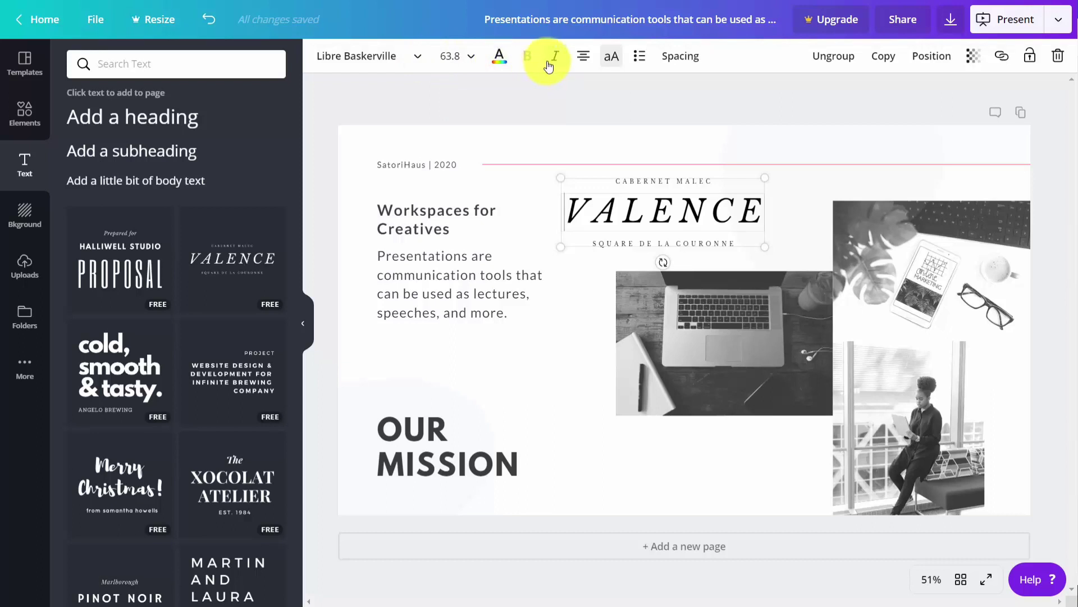
- Select the Workspaces for Creatives heading text and open, then close, its link box
left_click(409, 209)
triple_click(376, 212)
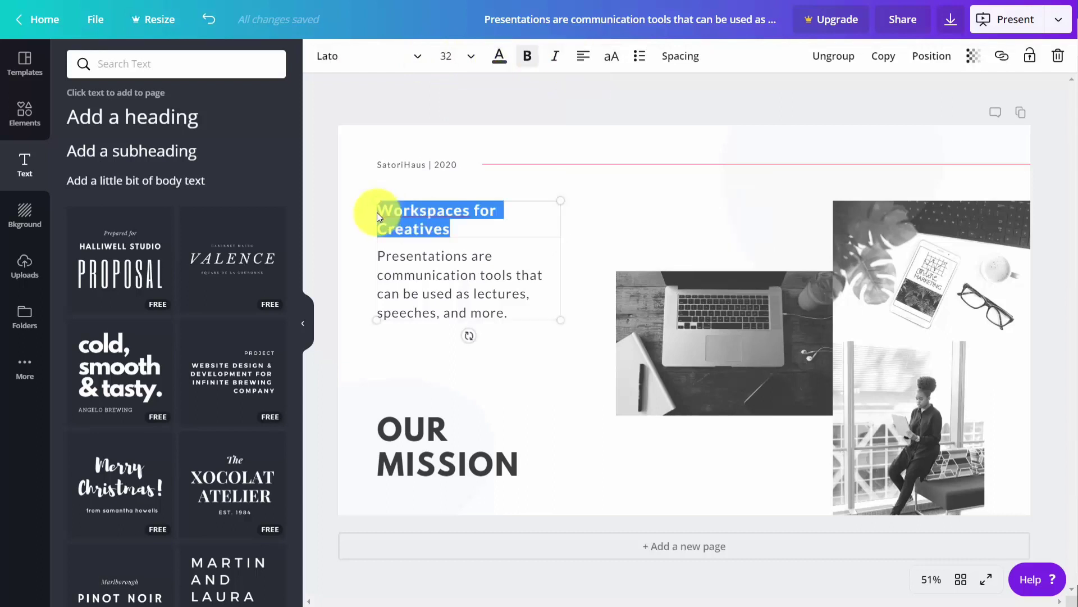
left_click(1001, 60)
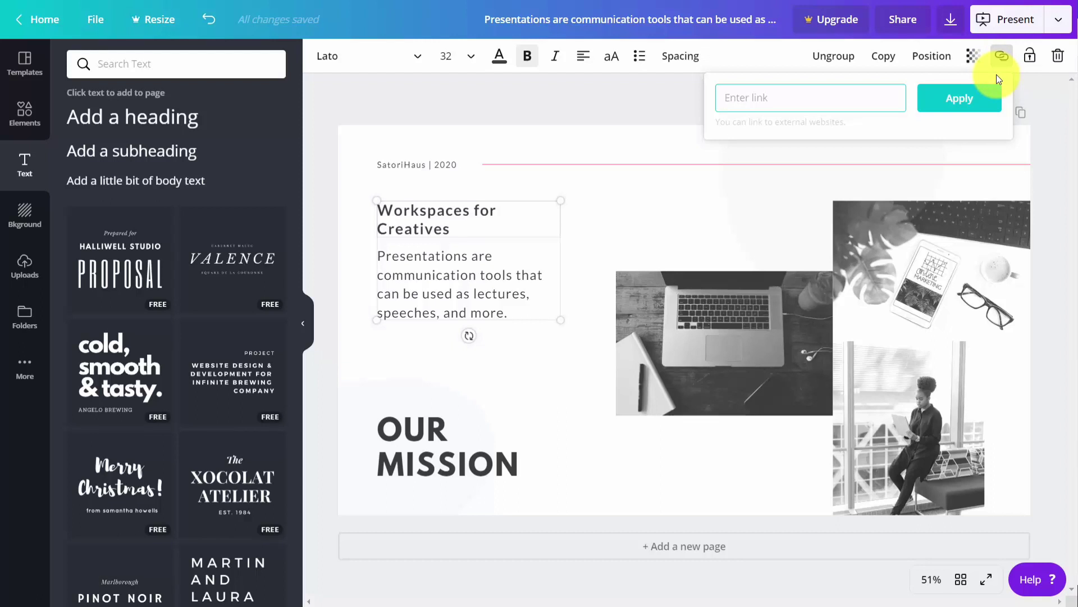
key("Escape")
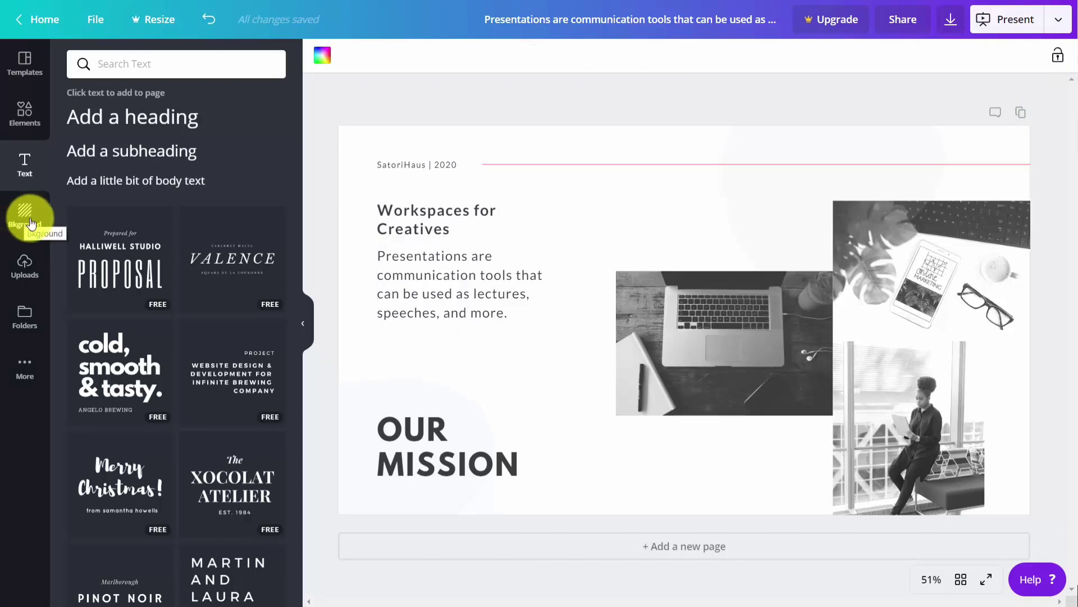
- Open the background colour palette, undo the colour change, and browse the backgrounds gallery
left_click(23, 215)
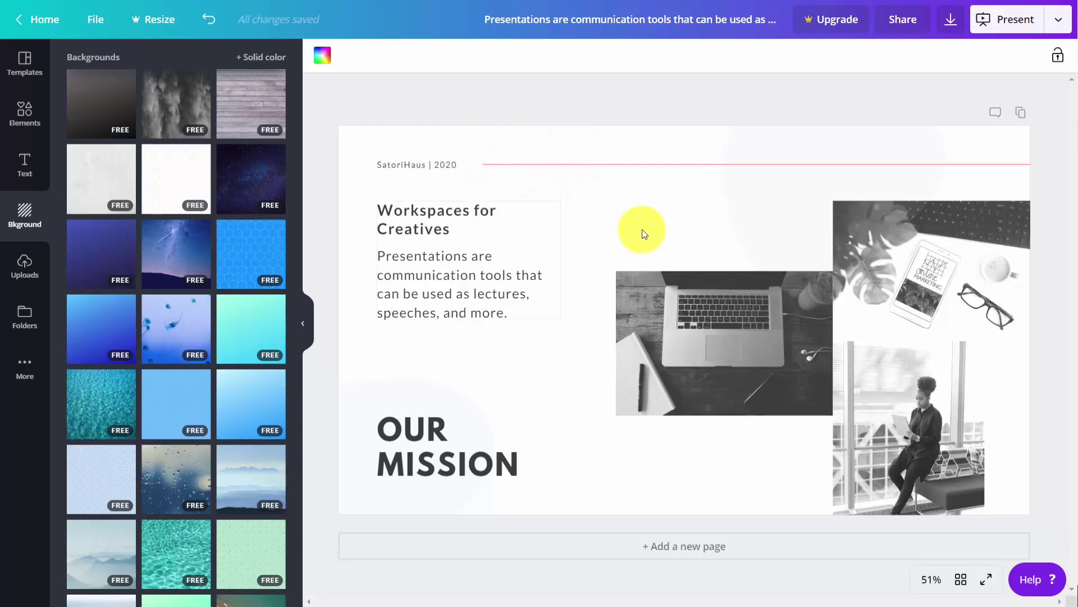
left_click(325, 56)
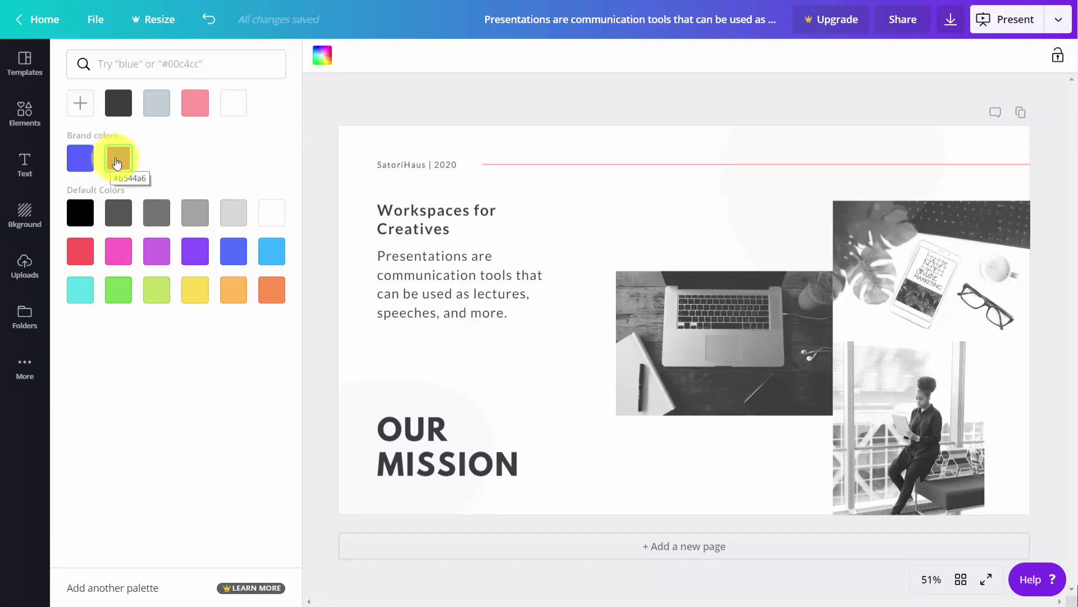
left_click(208, 19)
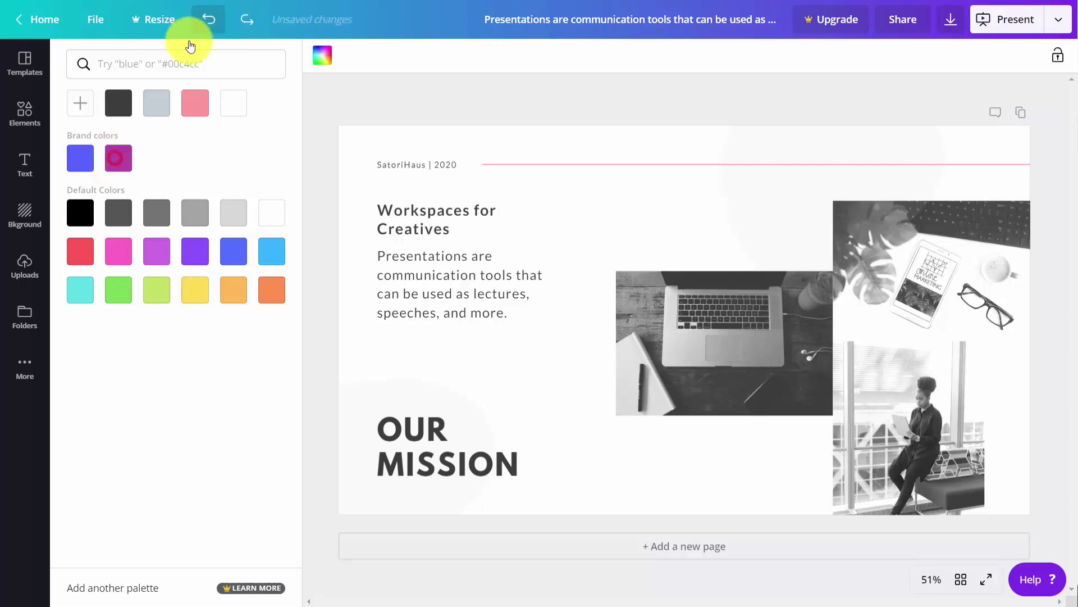
left_click(23, 218)
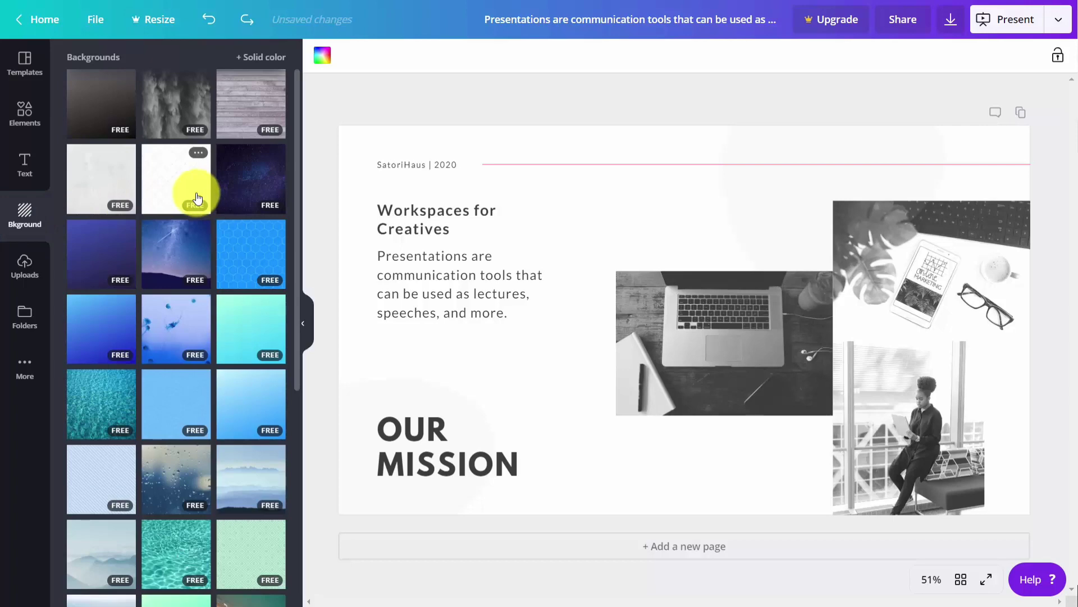
scroll(196, 198, "down", 4)
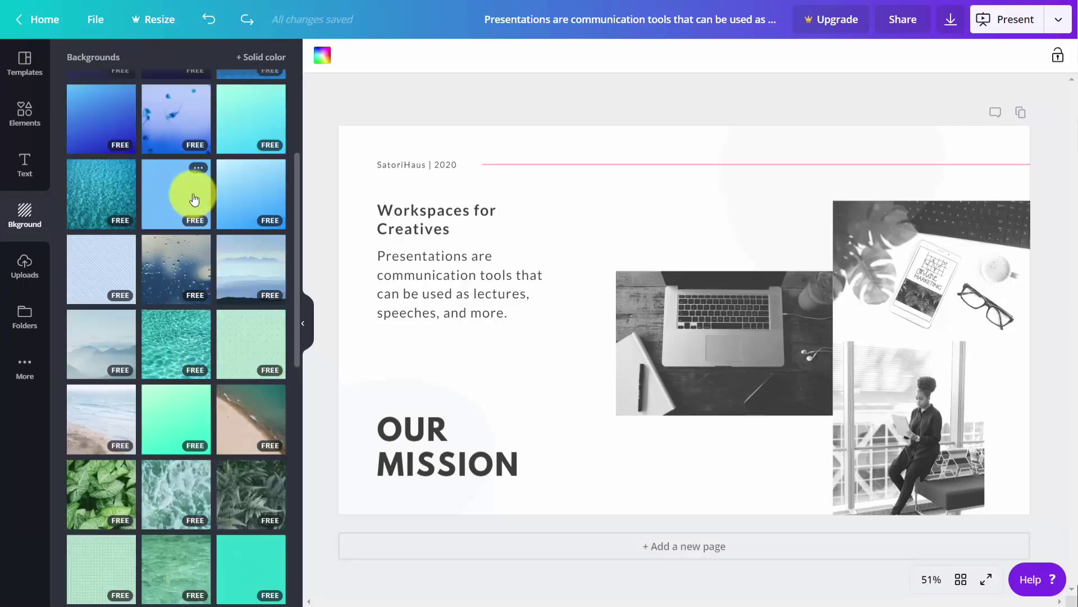
scroll(194, 197, "up", 4)
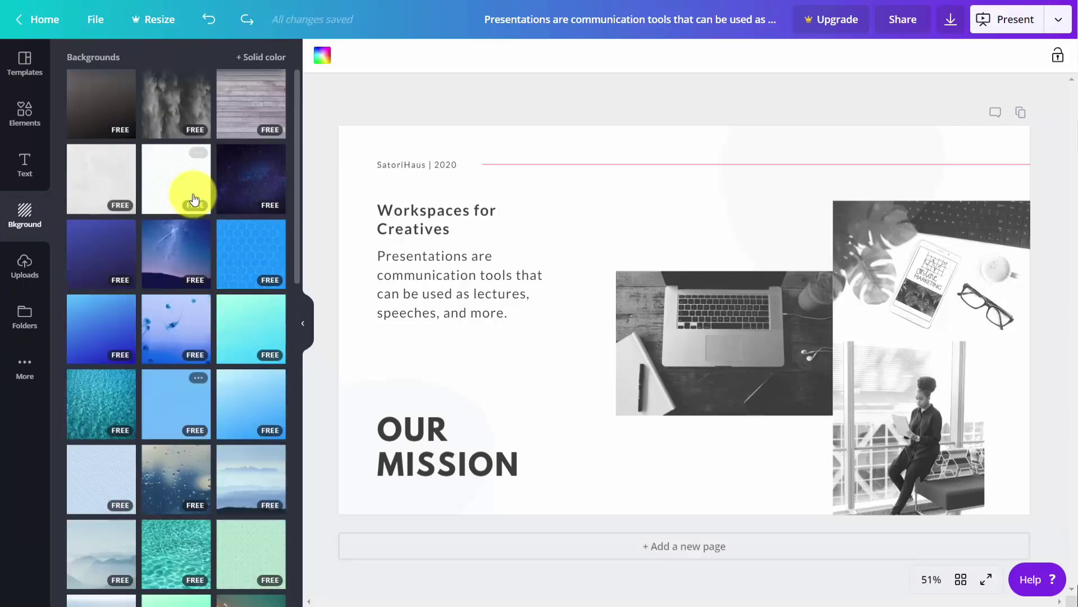
- Apply the hexagon pattern background, recolour it pink, and adjust its transparency
left_click(241, 247)
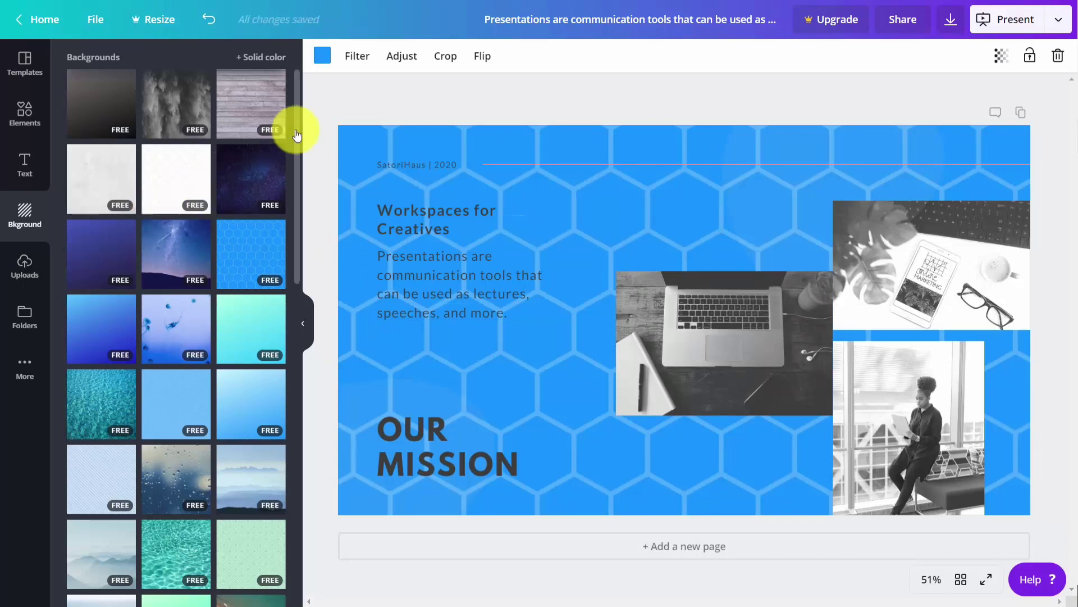
left_click(324, 61)
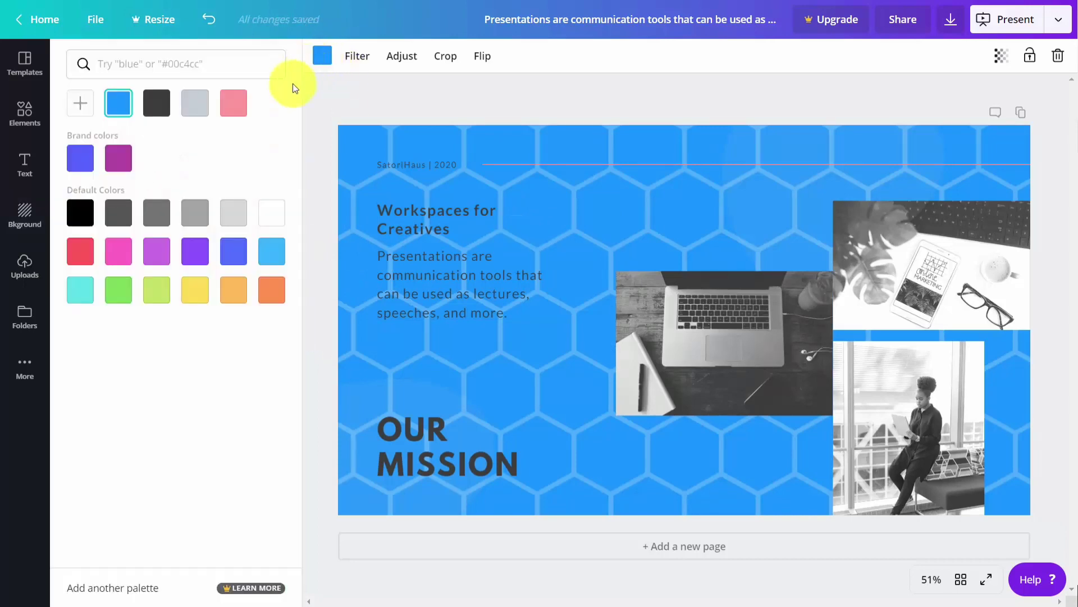
left_click(233, 110)
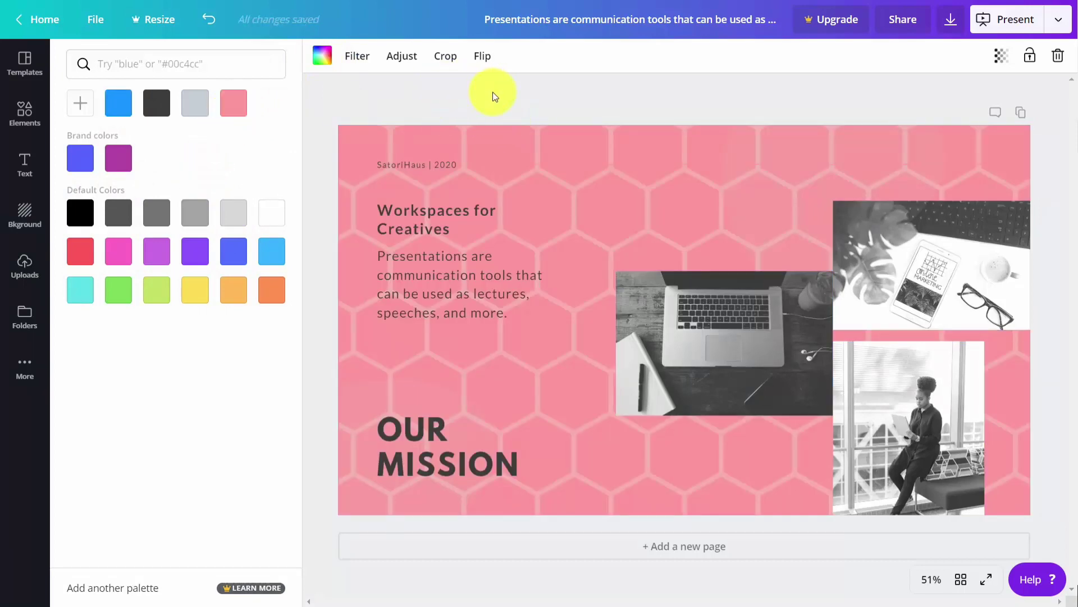
left_click(1002, 63)
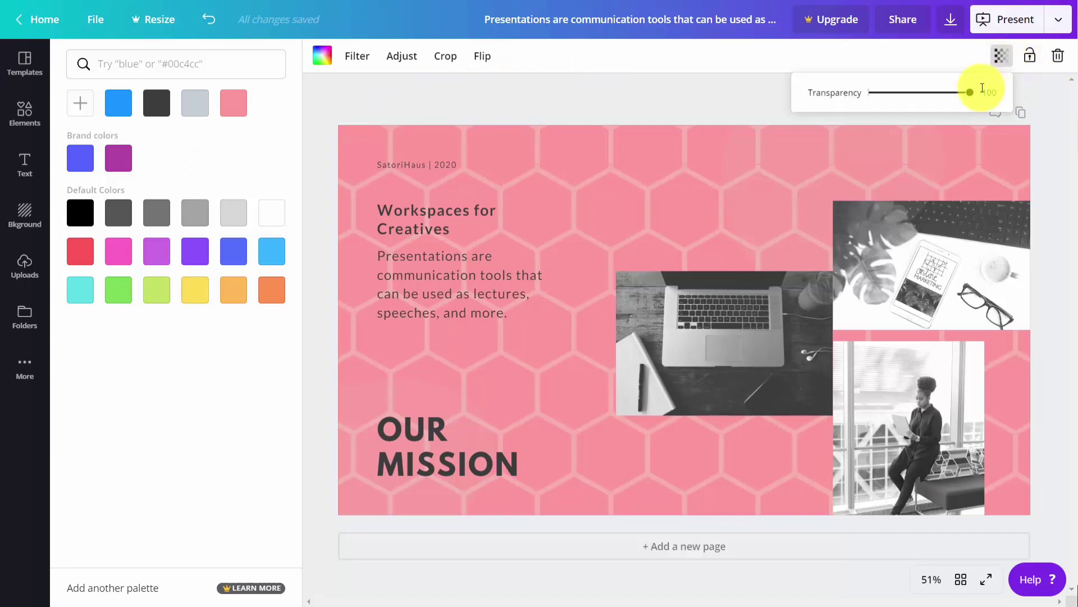
mouse_move(967, 93)
left_mouse_down()
mouse_move(871, 101)
mouse_move(985, 89)
mouse_move(978, 109)
left_mouse_up()
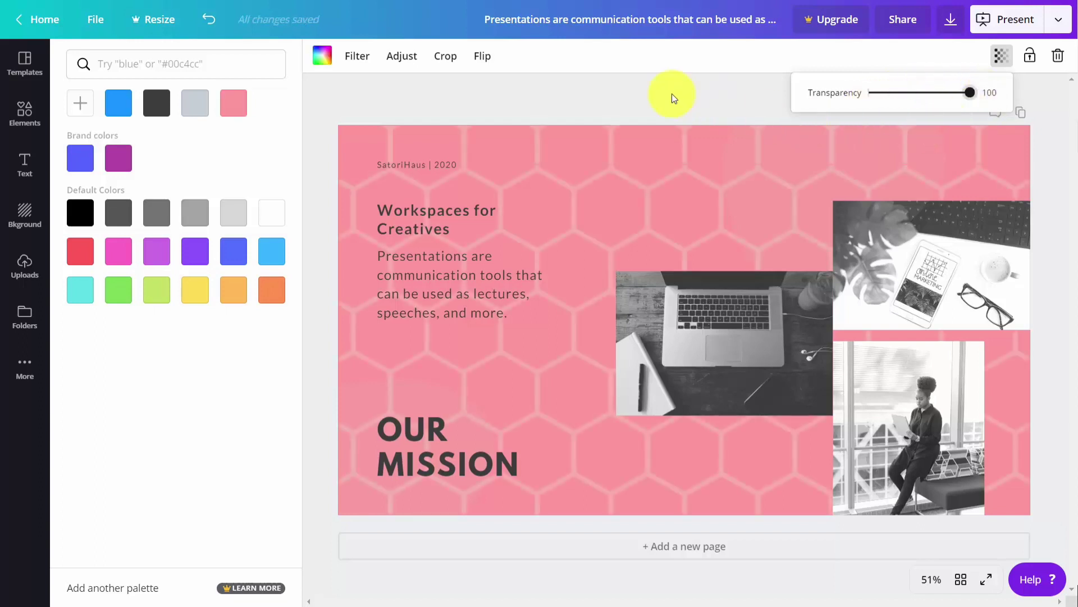
- Give the hexagon background the Street filter at intensity 50
left_click(357, 59)
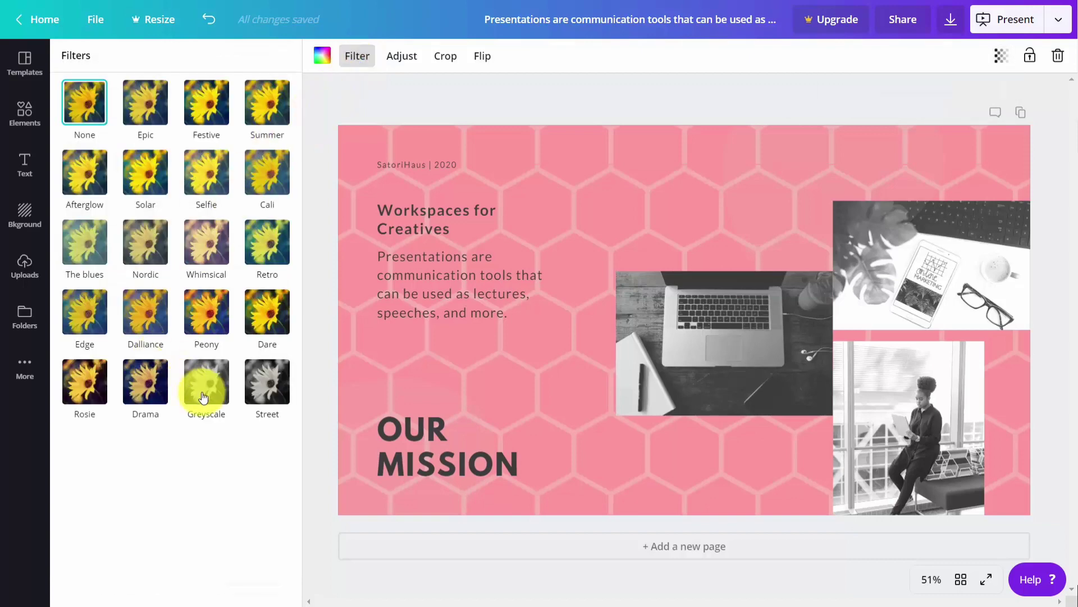
left_click(207, 393)
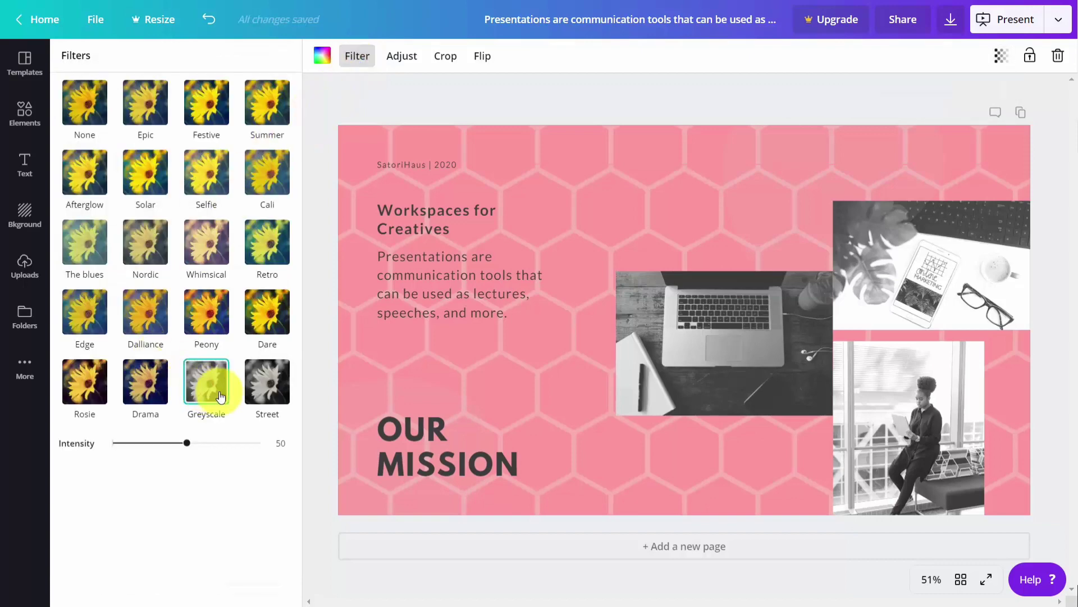
left_click(256, 396)
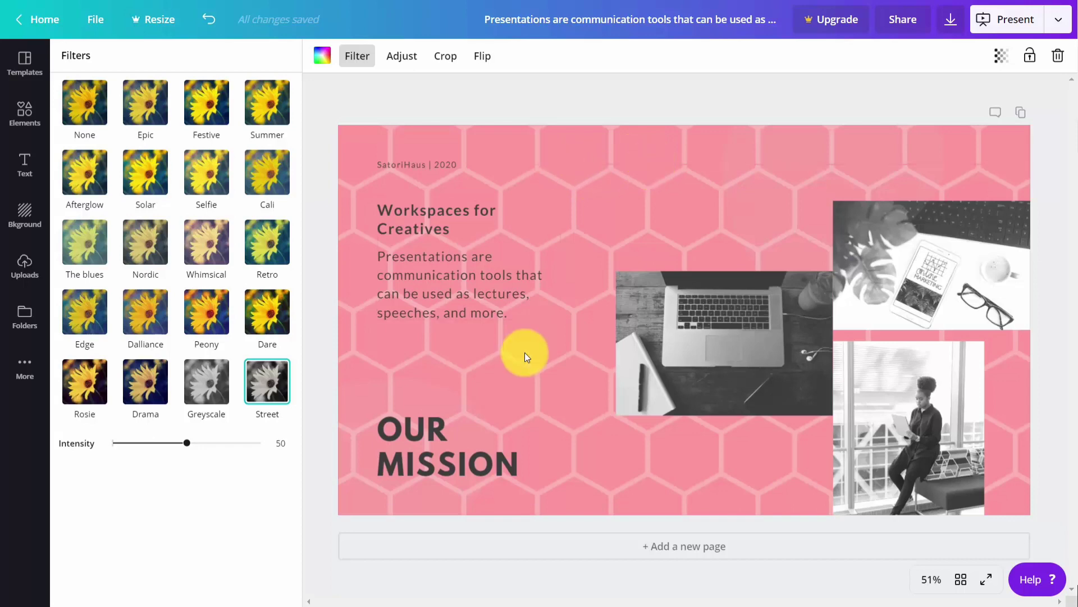
left_click(25, 214)
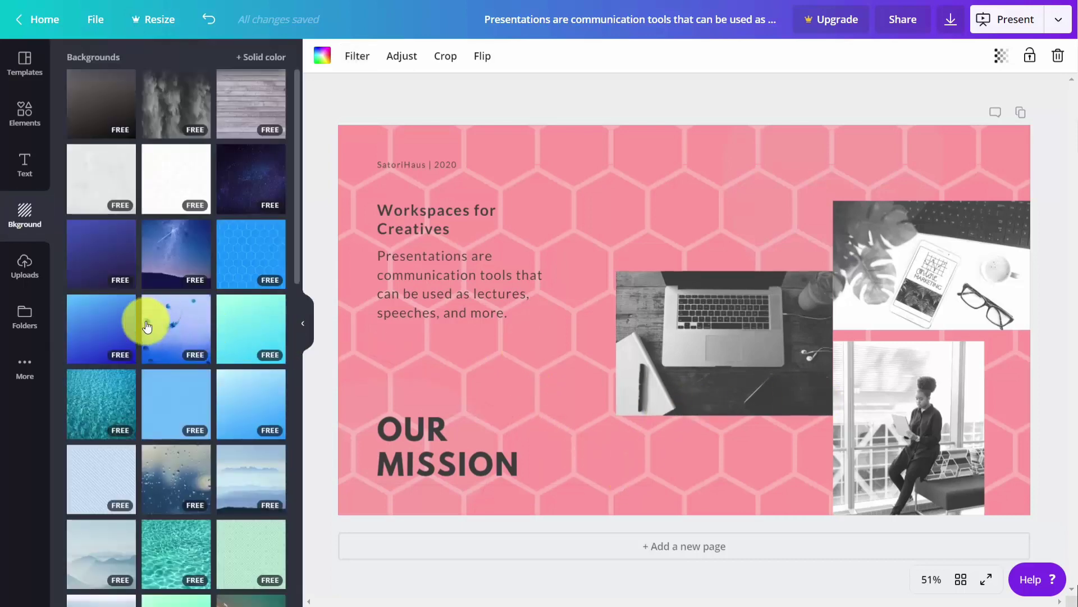
- Apply the blue gradient background to the Our Mission slide and delete the greyscale laptop photo
left_click(123, 333)
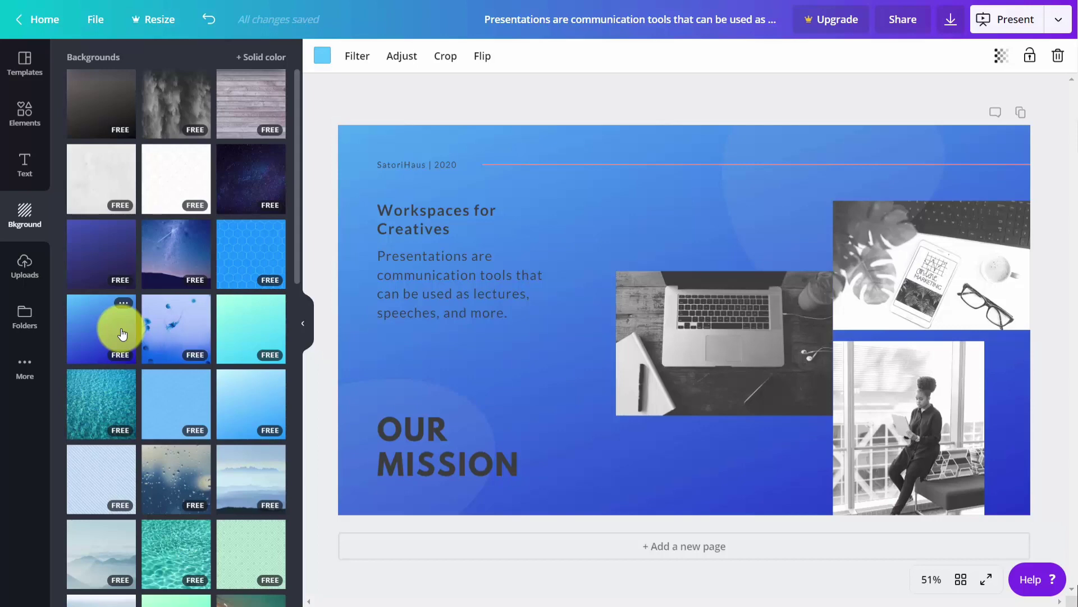
left_click(497, 102)
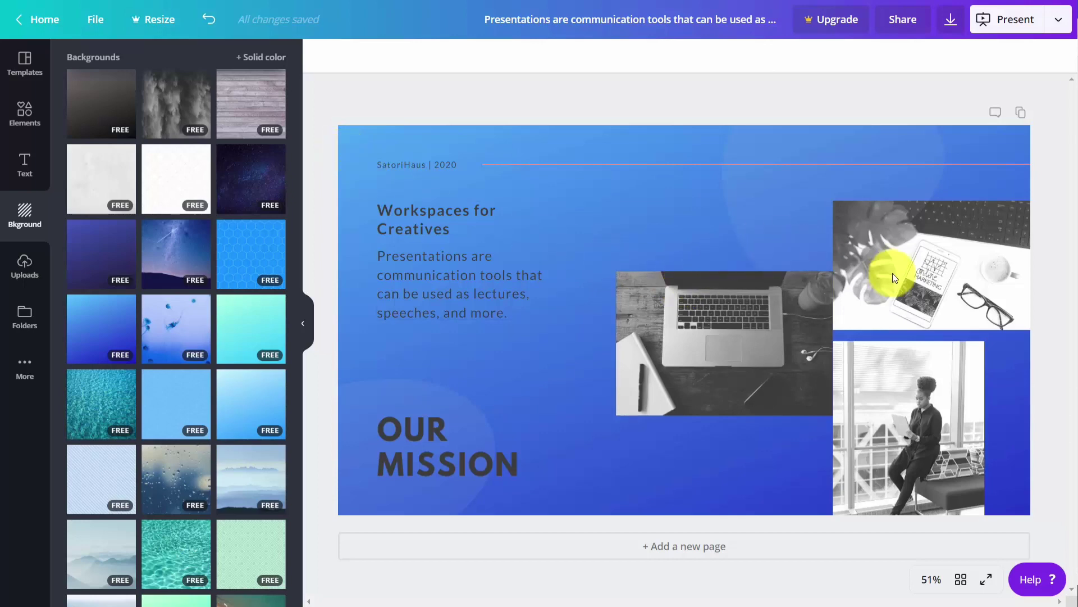
left_click(891, 246)
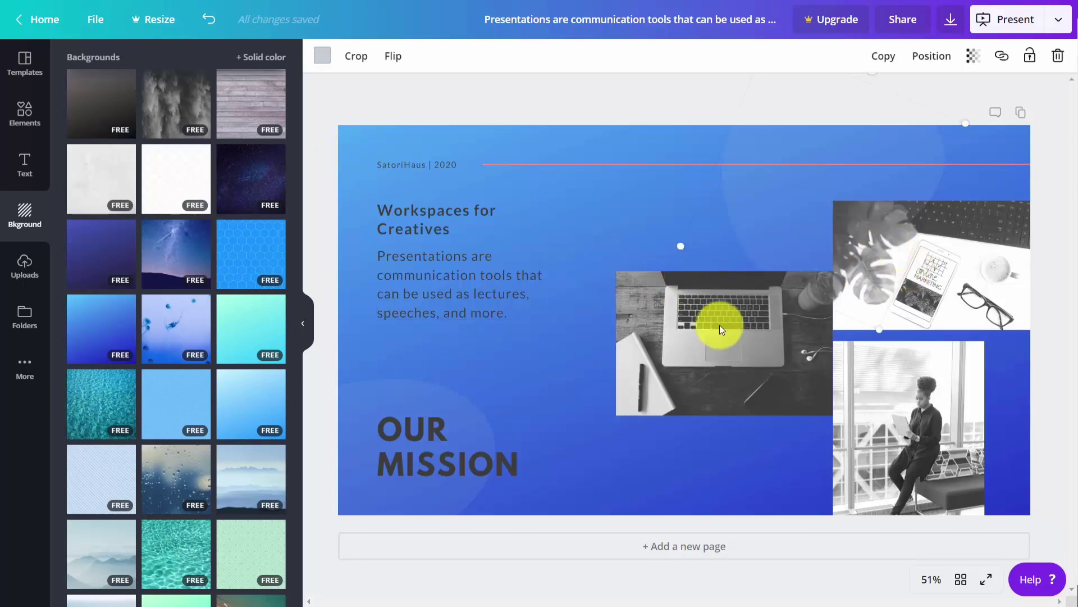
left_click(669, 324)
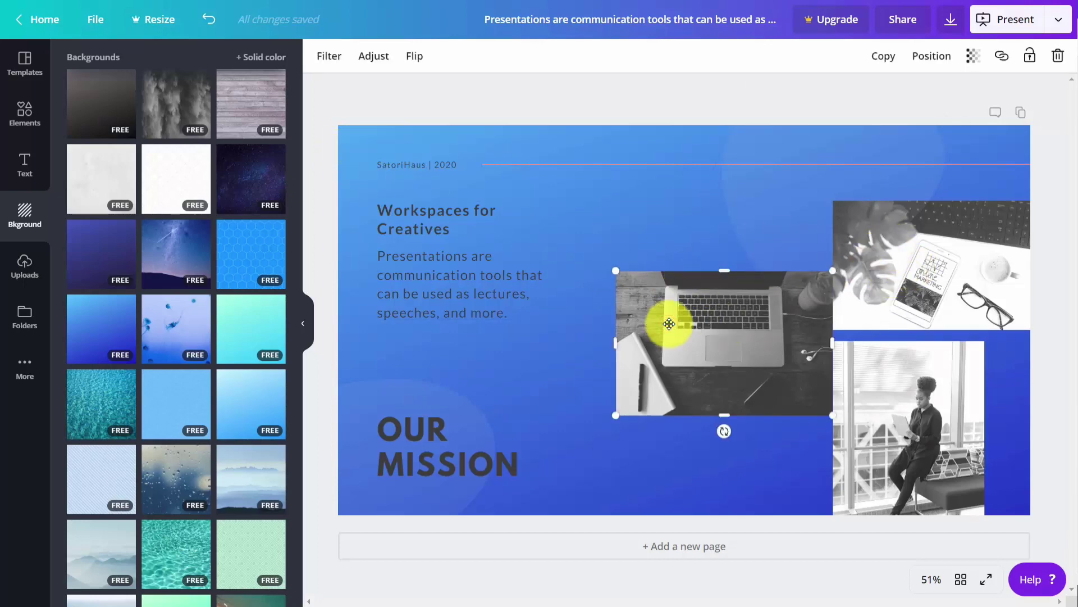
key("Delete")
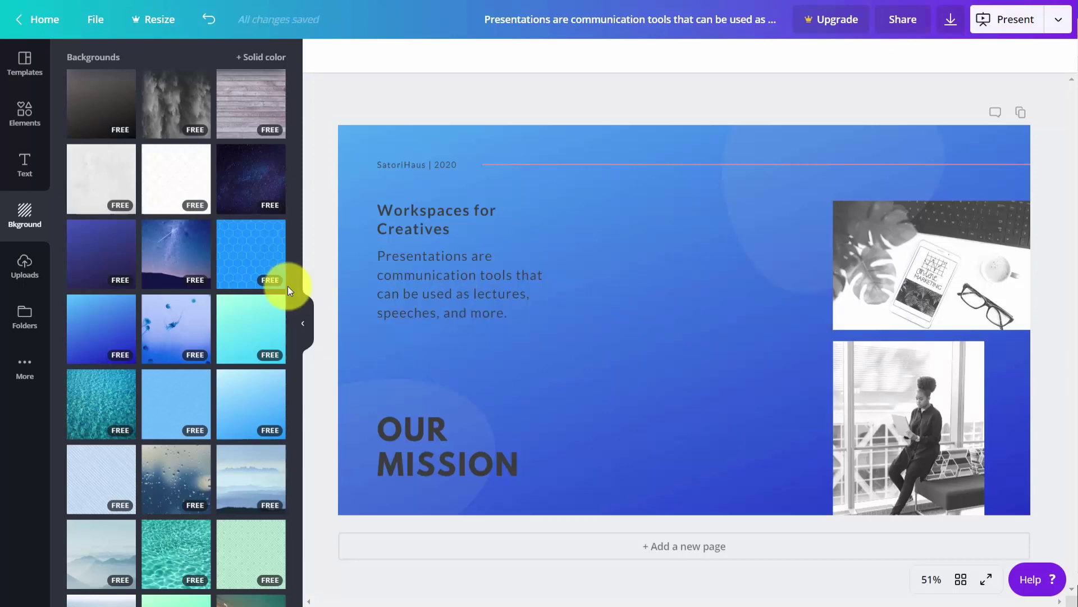
- Insert the uploaded two-book mockup (Profit as a Reseller, Marketing Your Small Business) onto the slide
left_click(20, 263)
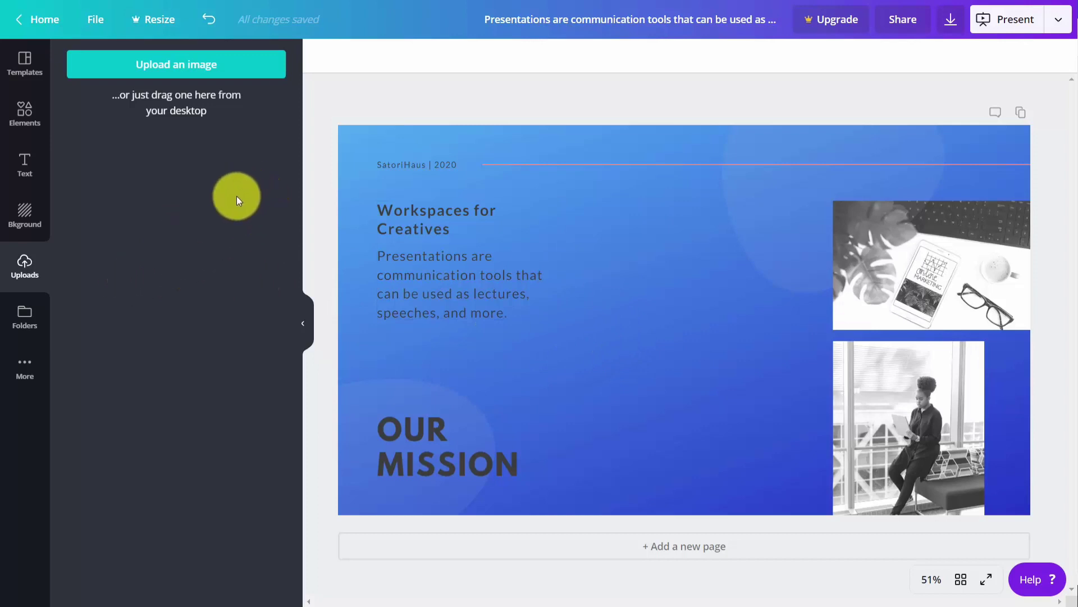
left_click(174, 77)
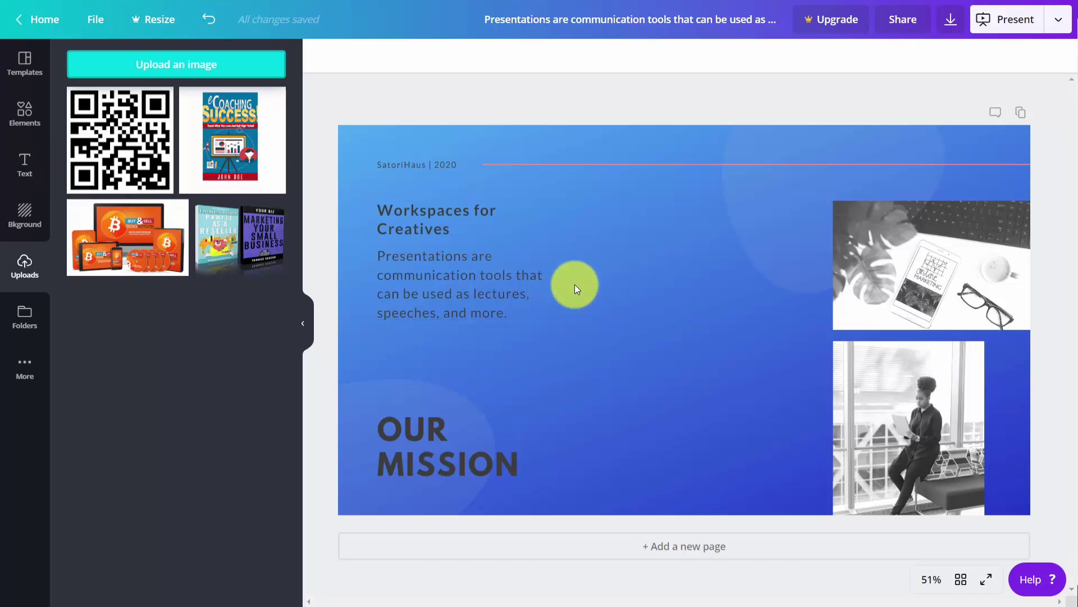
left_click(214, 231)
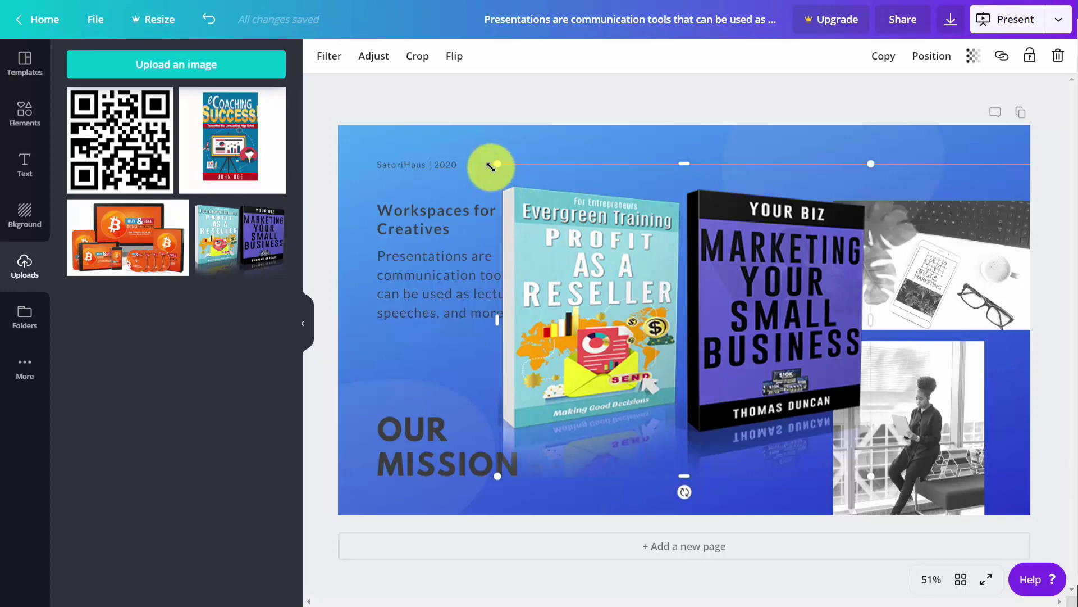
- Shrink the book mockup, move it up, and apply the Whimsical filter to it
left_click_drag(484, 170, 557, 211)
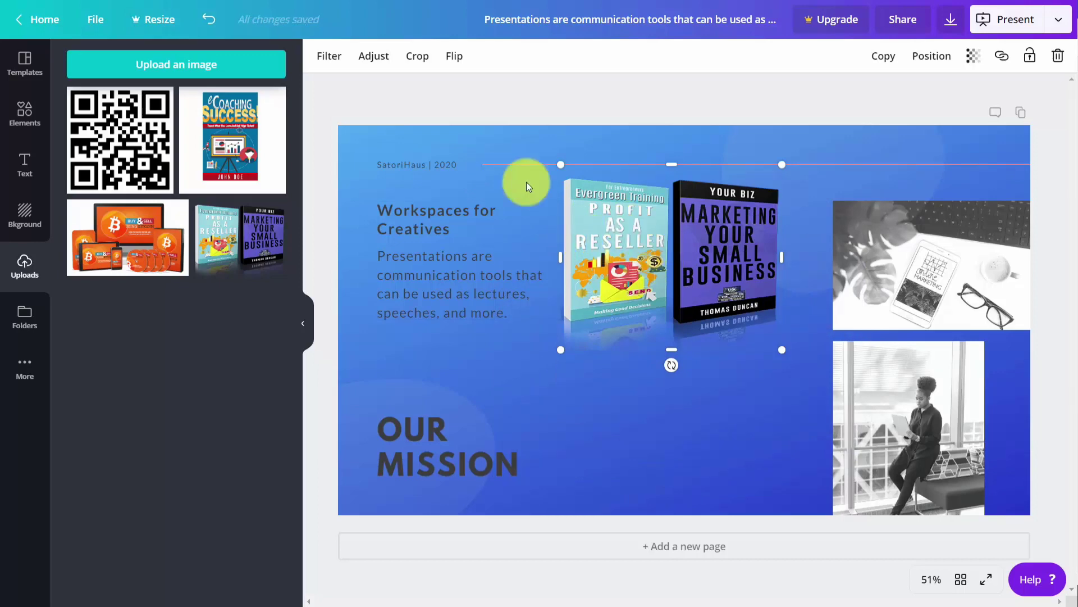
left_click(328, 61)
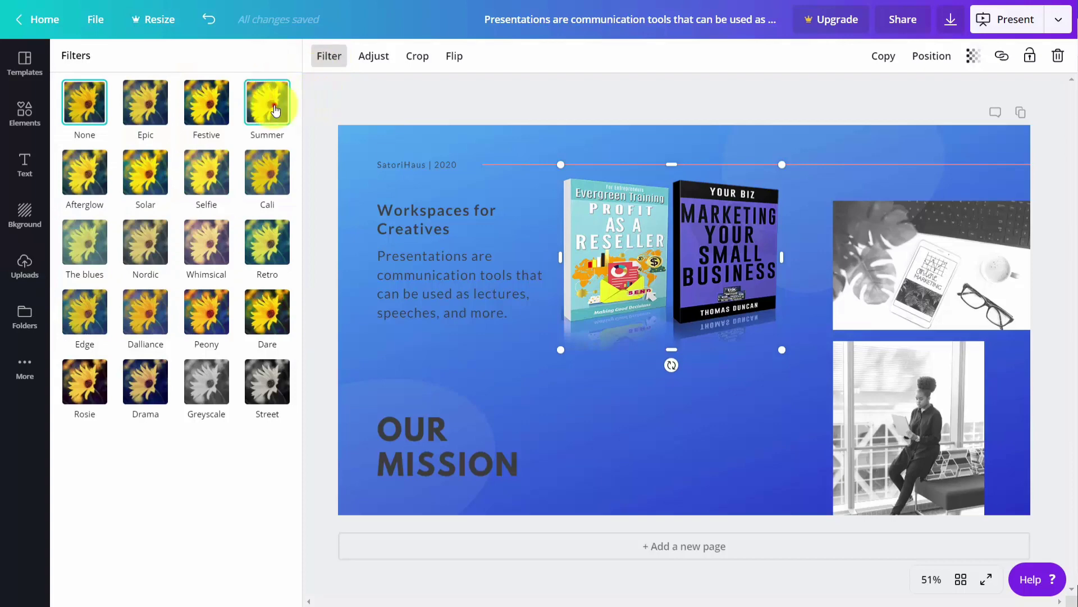
left_click(275, 110)
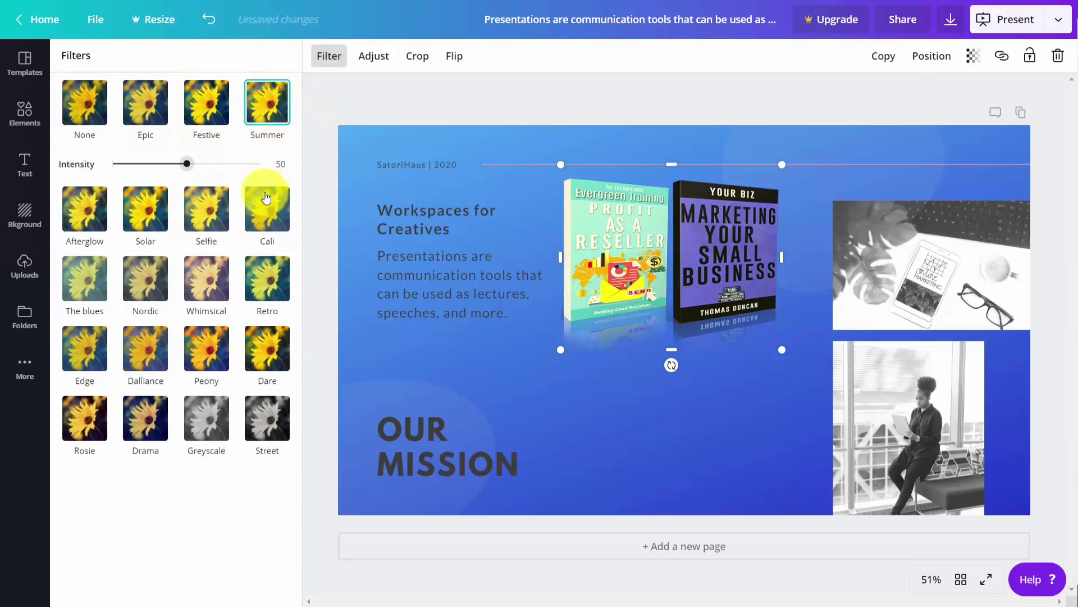
left_click(145, 213)
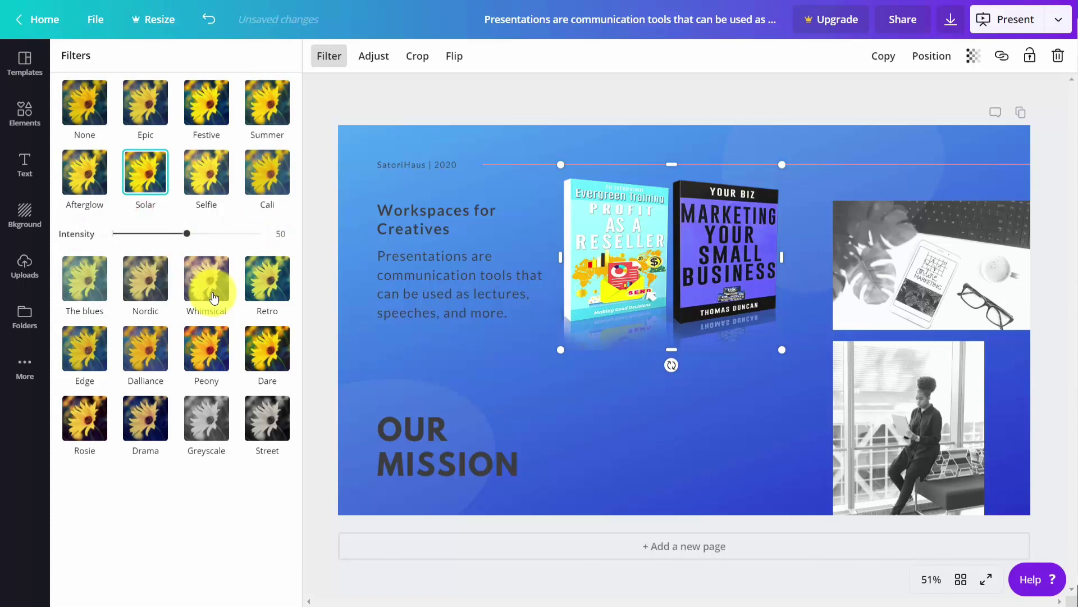
left_click(205, 283)
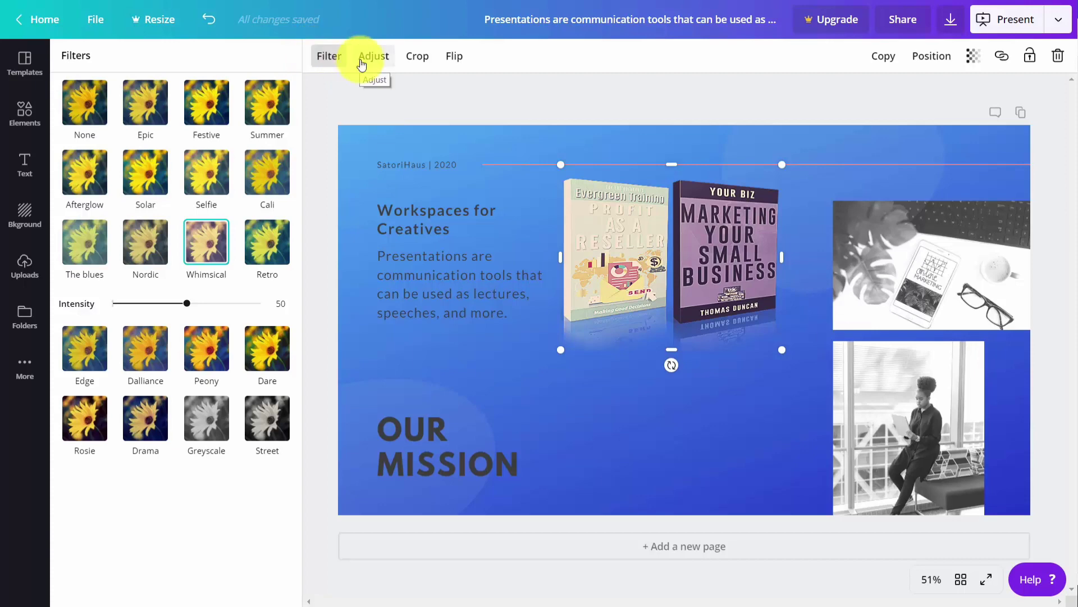
- Add the uploaded eCoaching Success cover to the slide and start adding a web link to it
left_click(20, 247)
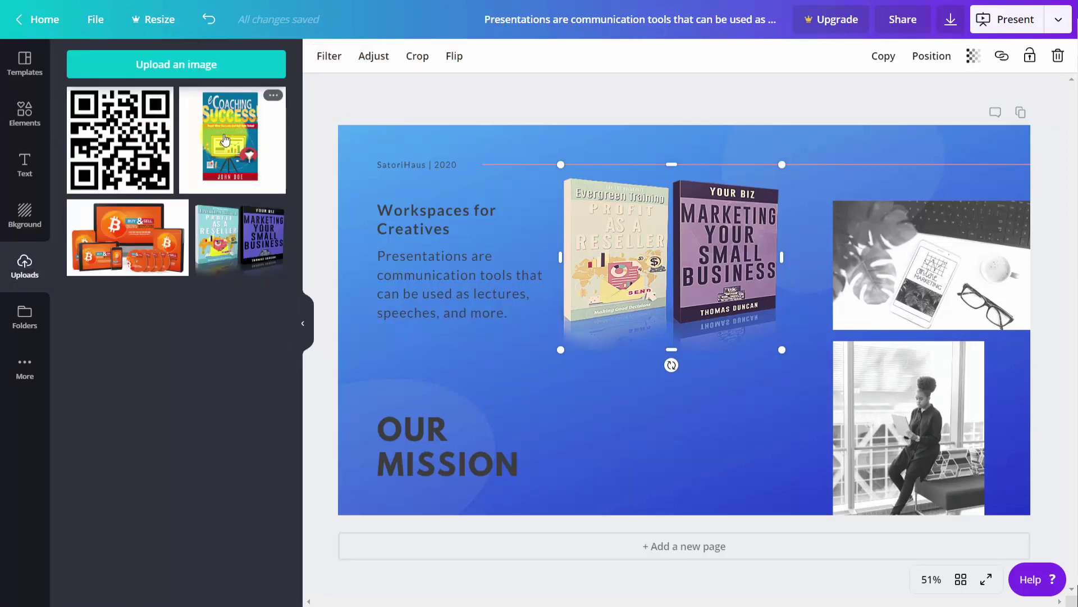
left_click(225, 139)
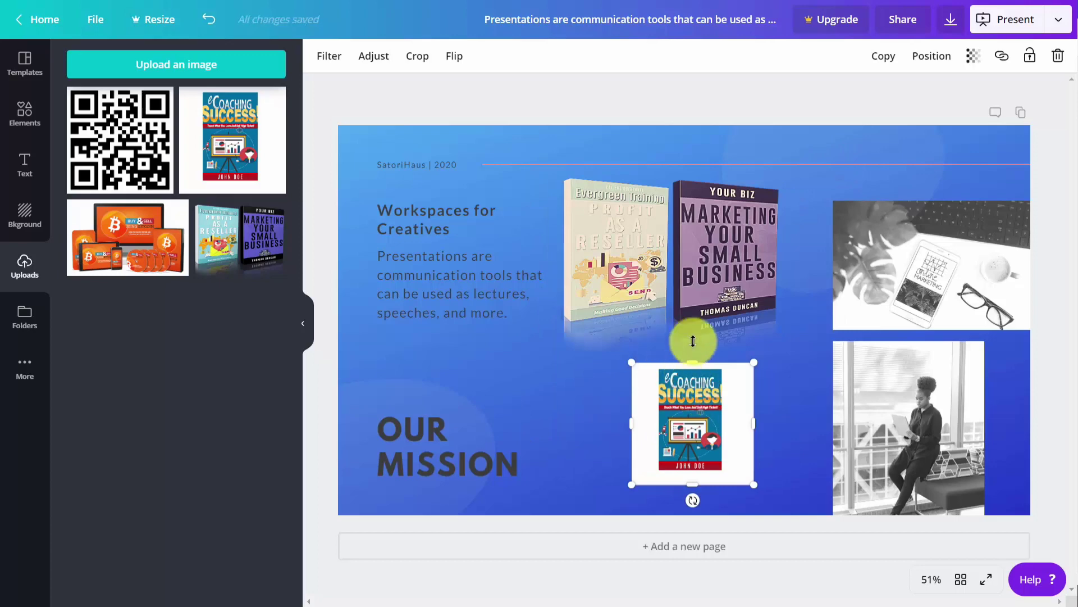
left_click(1002, 57)
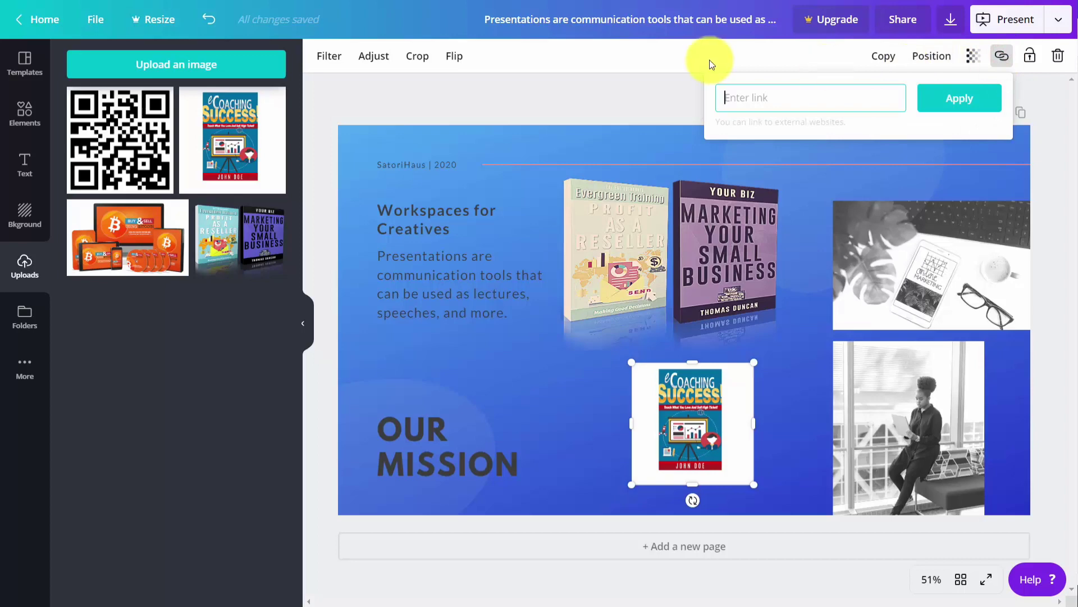
- Tilt the book mockup slightly, then delete both the mockup and the eCoaching Success cover
left_click(693, 143)
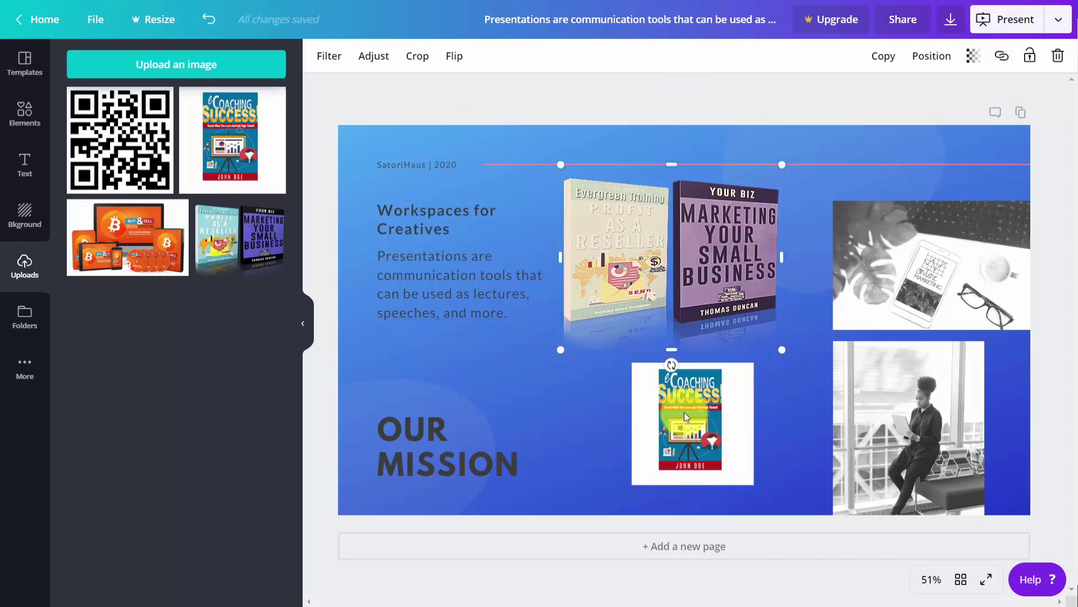
left_click_drag(672, 365, 676, 393)
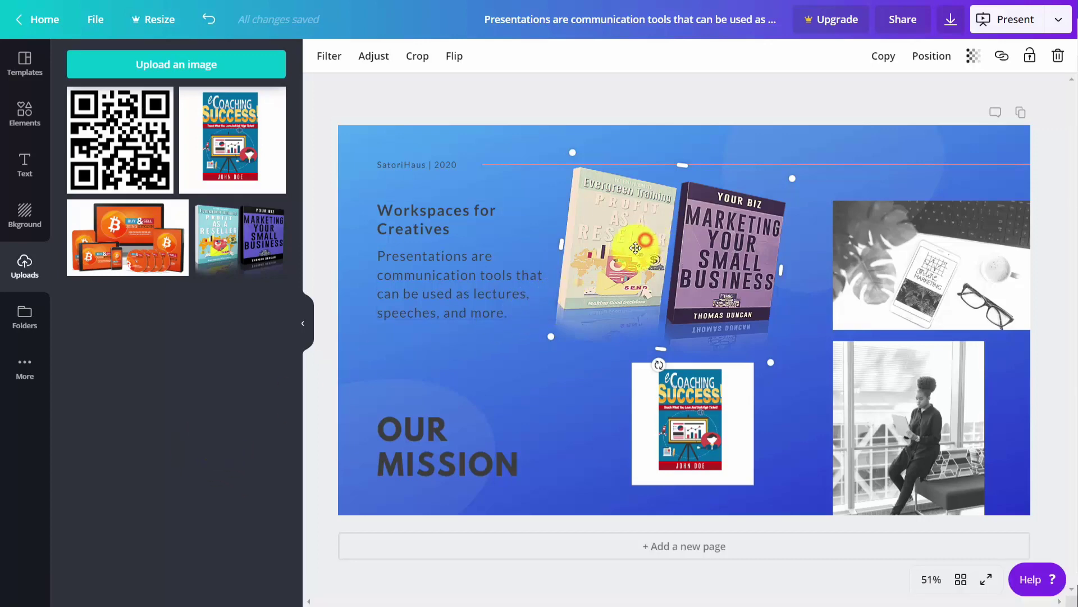
key("Delete")
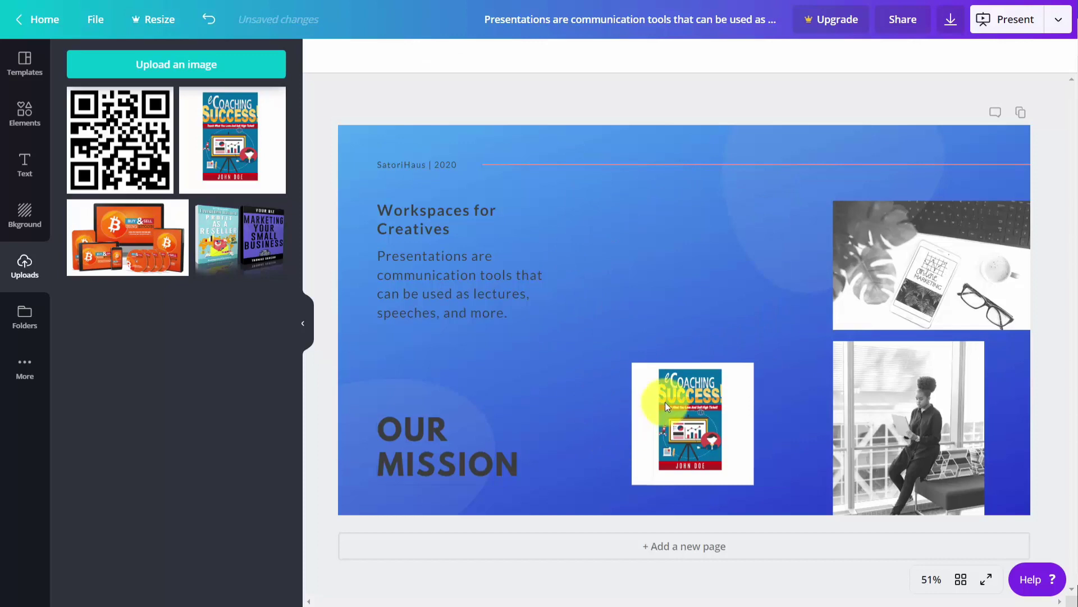
left_click(667, 402)
key("Delete")
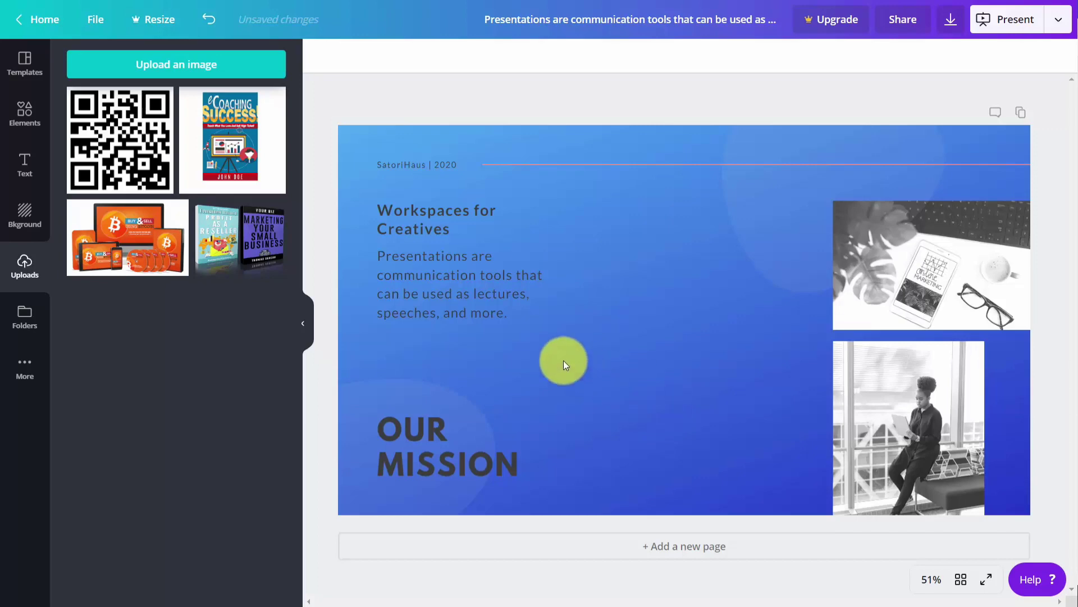
- Embed a TED talk video on the slide from a pasted link, then delete it again
left_click(25, 365)
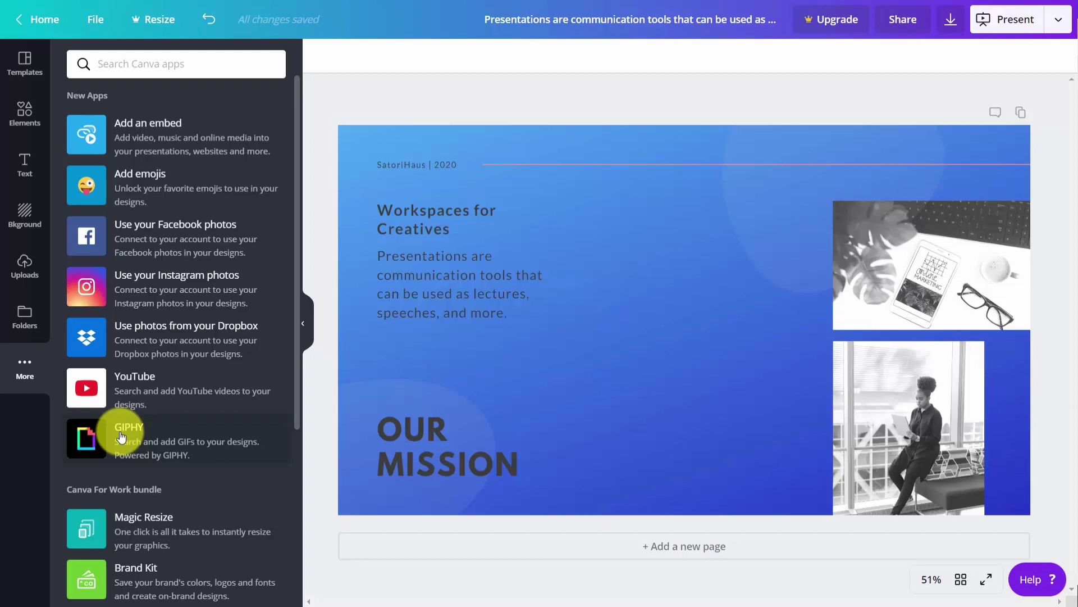
left_click(148, 137)
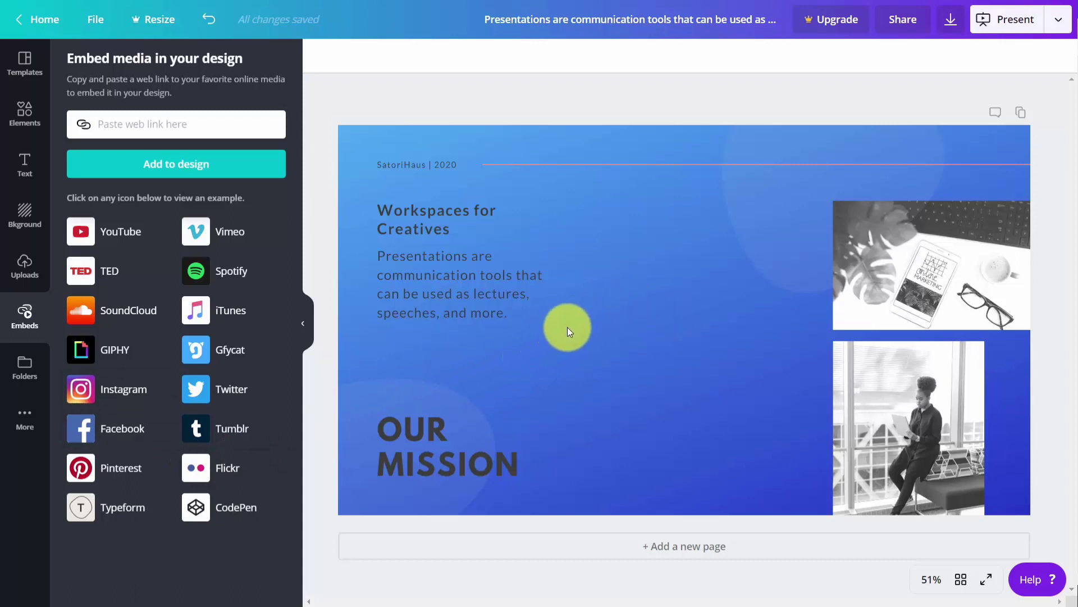
left_click(105, 278)
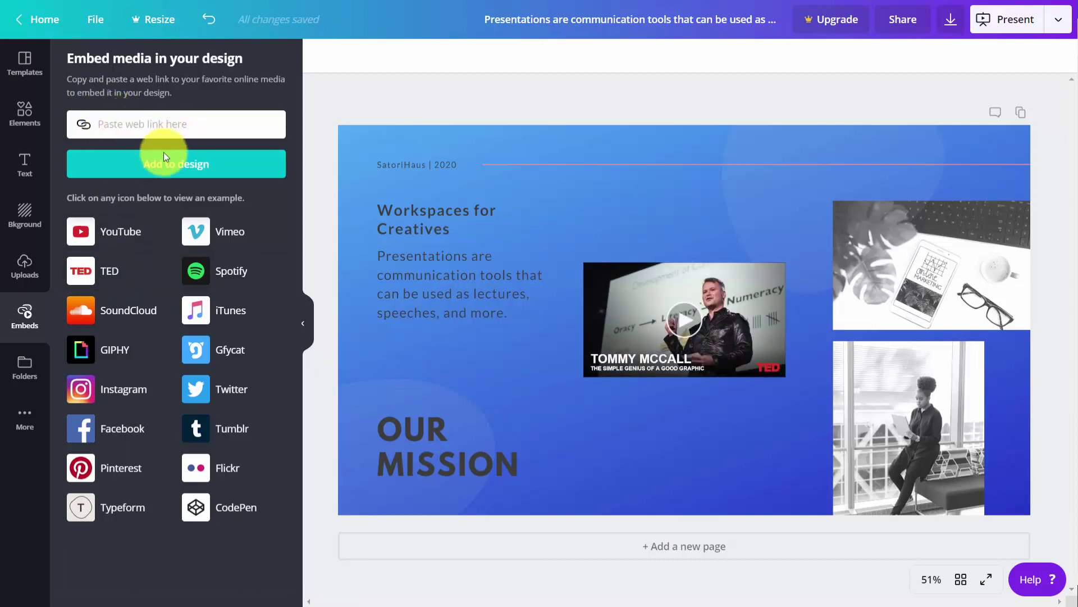
type("https://www.ted.com/talks/dan_cobley_what_physics_taught_me_about_marketing/discussion")
left_click(175, 171)
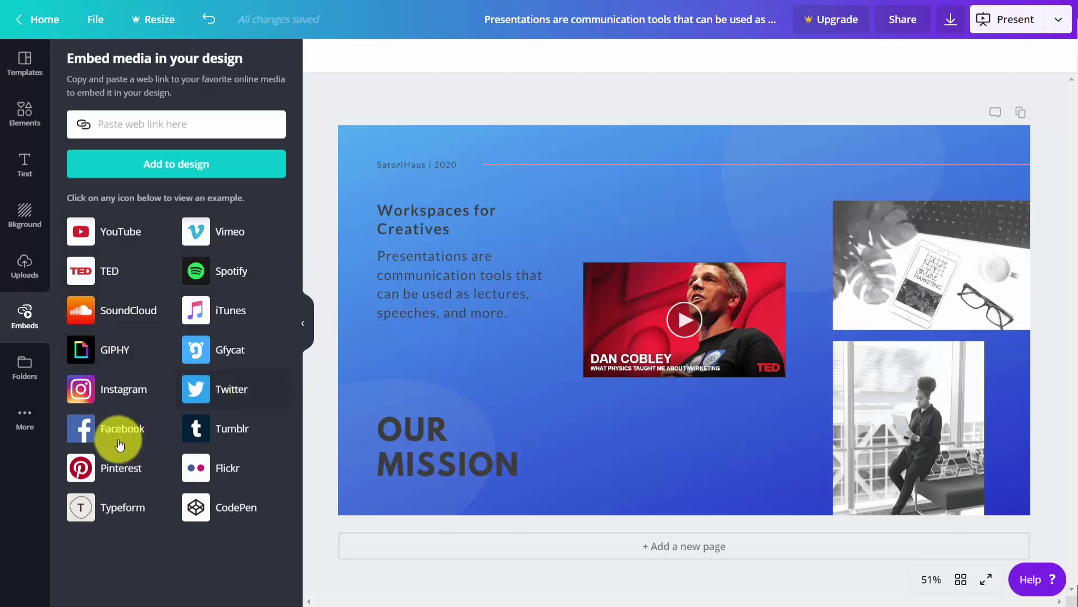
left_click(27, 412)
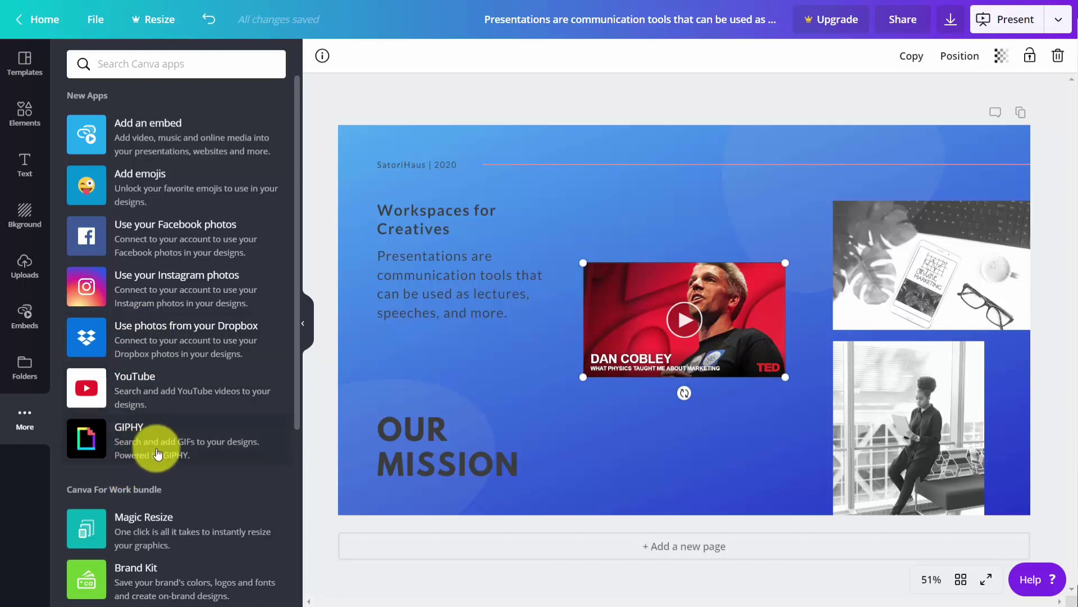
key("Delete")
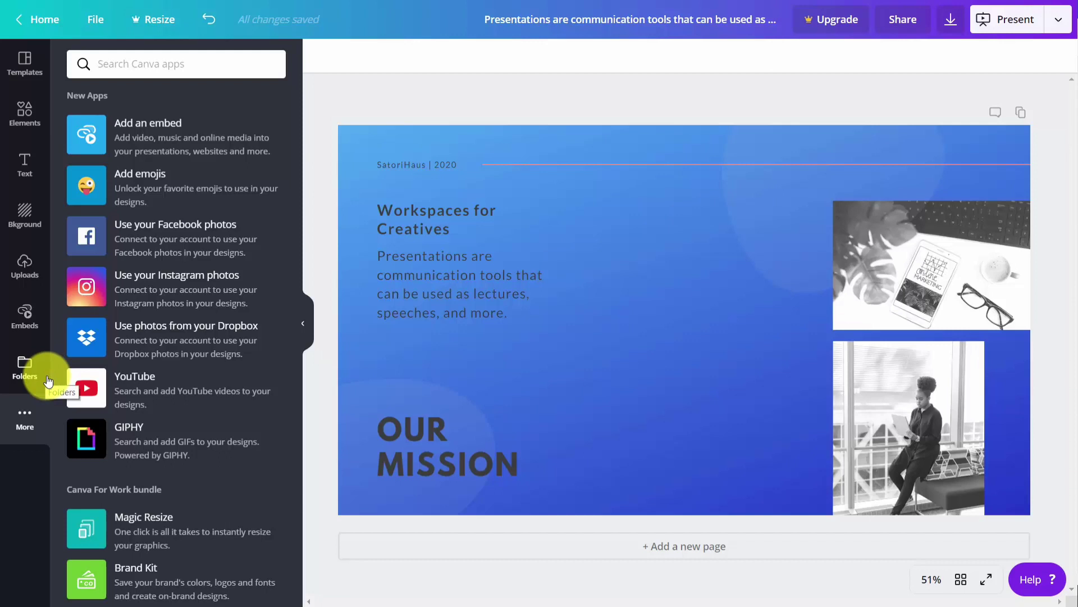
- Insert a grinning emoji, then download the slide as a PNG file
left_click(86, 185)
left_click(85, 127)
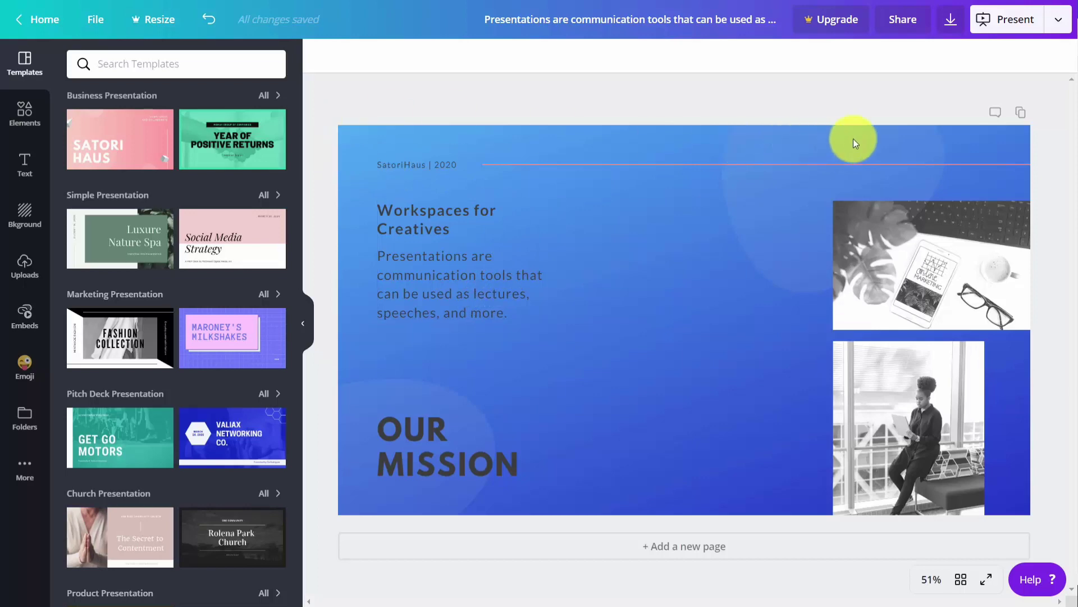
left_click(951, 23)
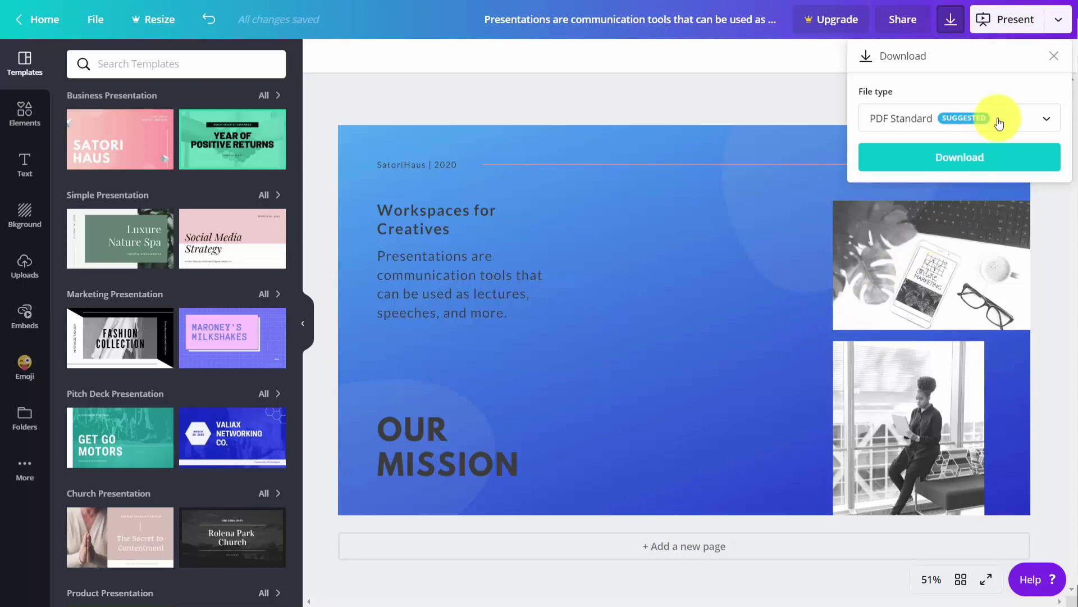
left_click(1015, 118)
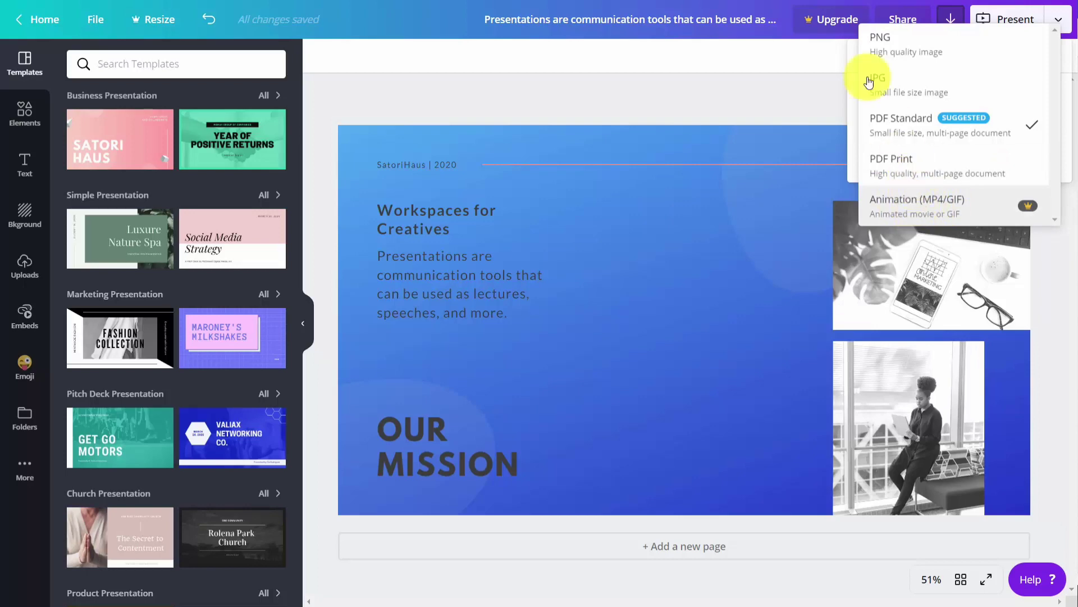
left_click(887, 50)
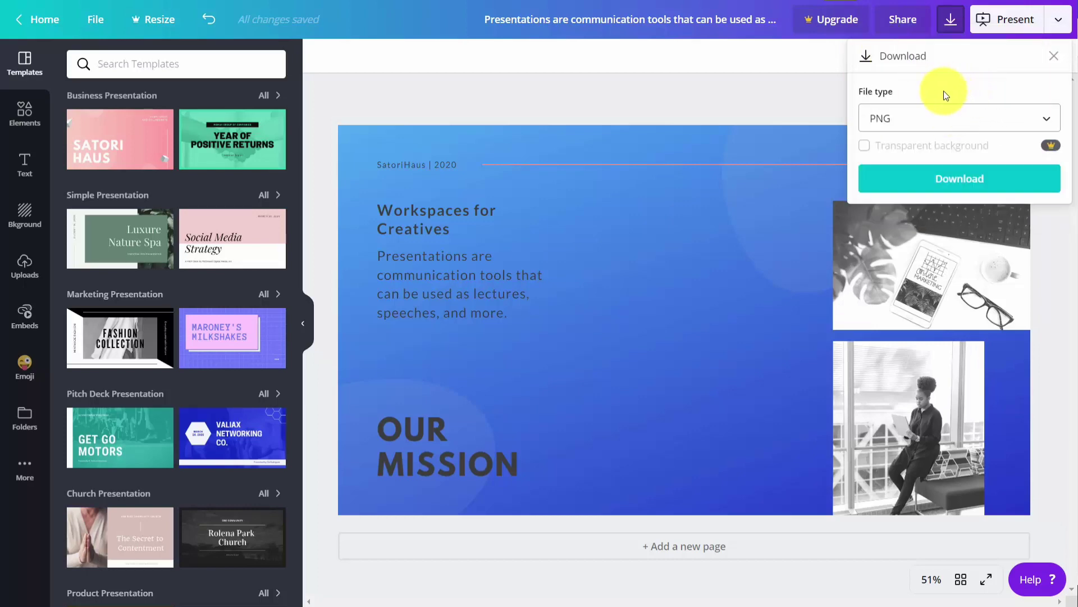
left_click(949, 179)
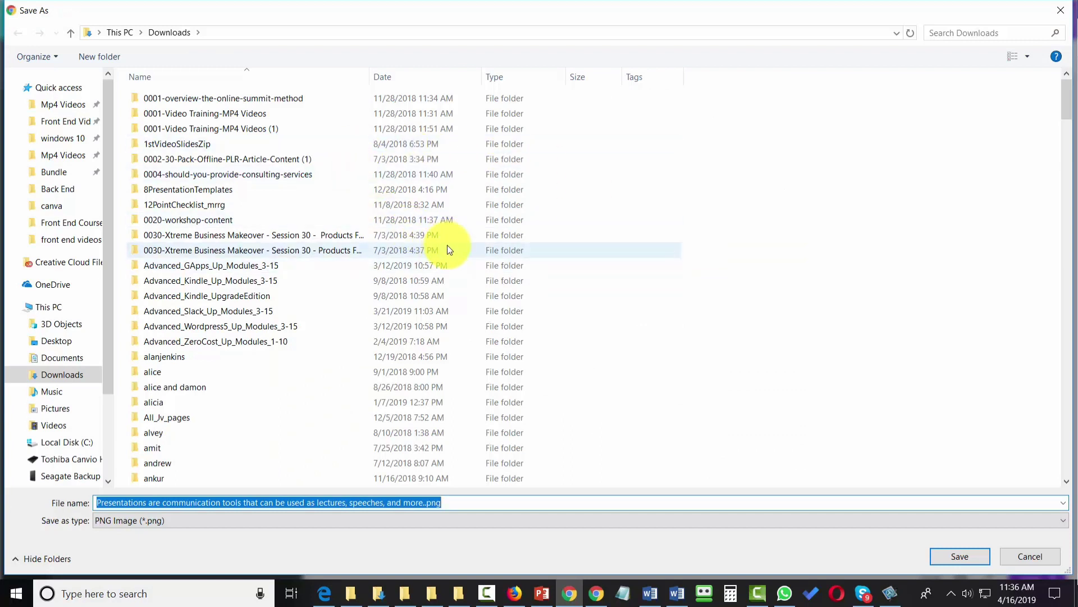
key("Return")
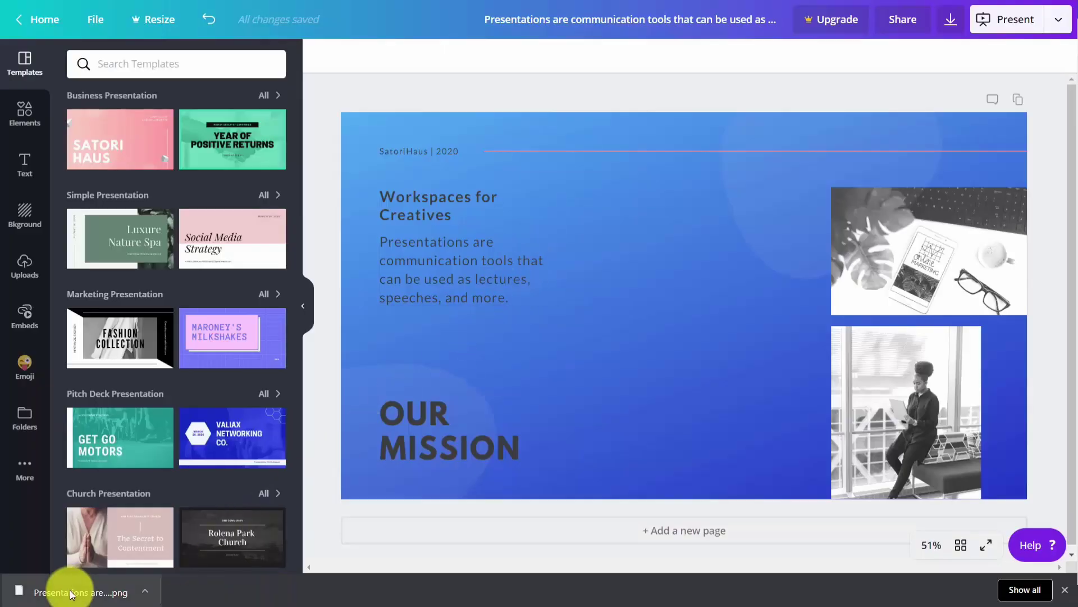
- Check the PNG, then save a Standard PDF to the images downloaded folder and open it
left_click(71, 593)
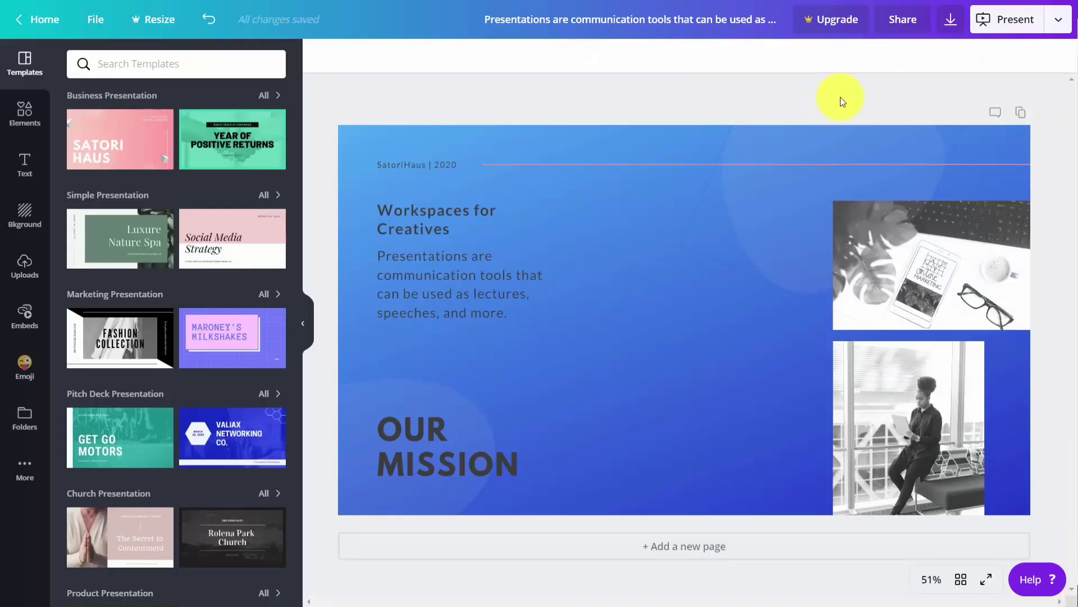
left_click(949, 28)
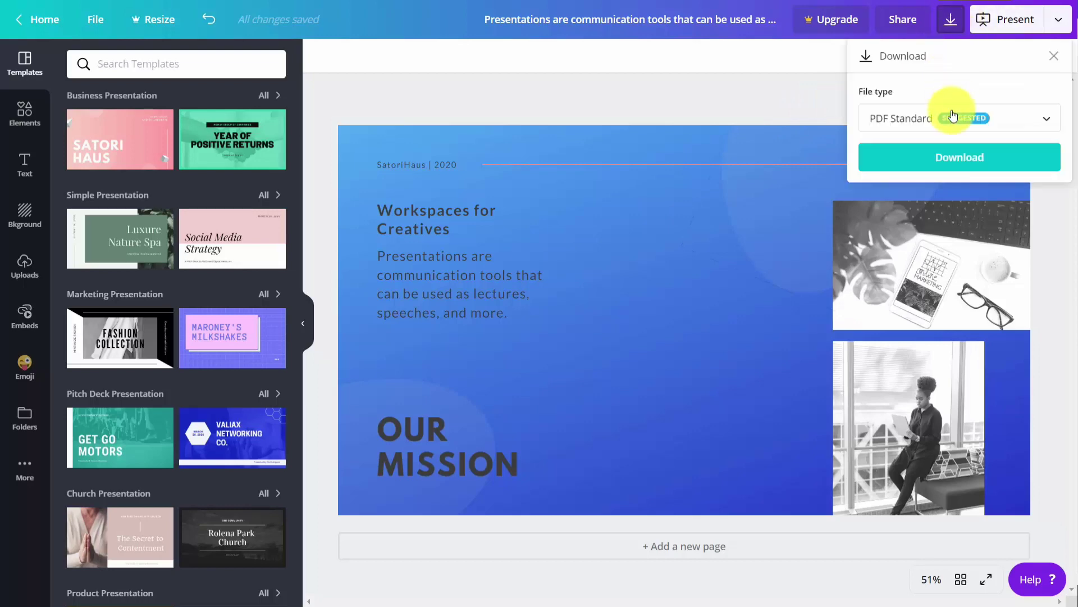
left_click(958, 164)
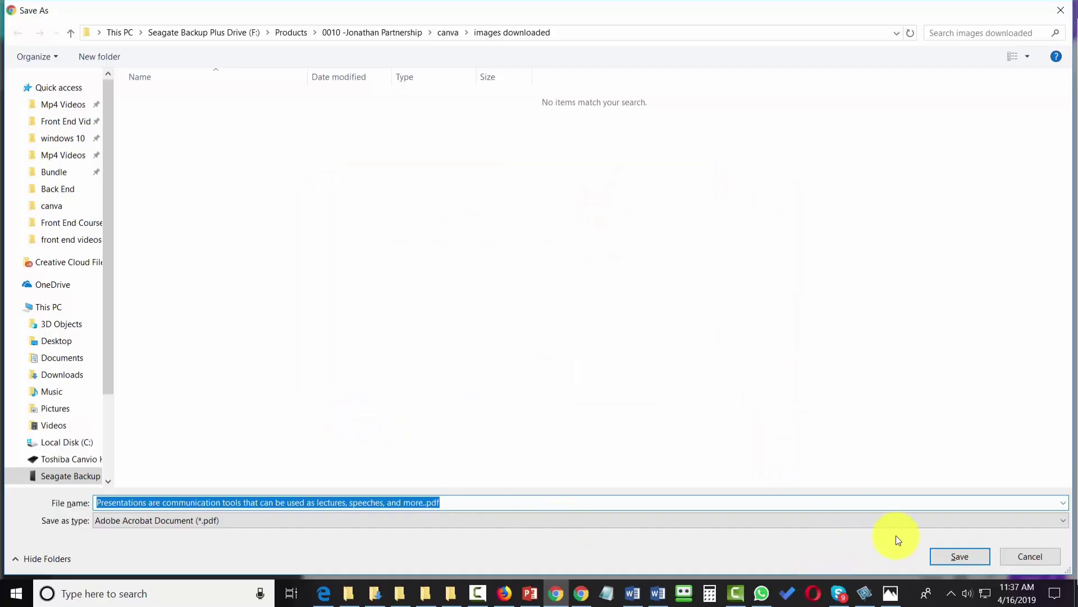
left_click(939, 551)
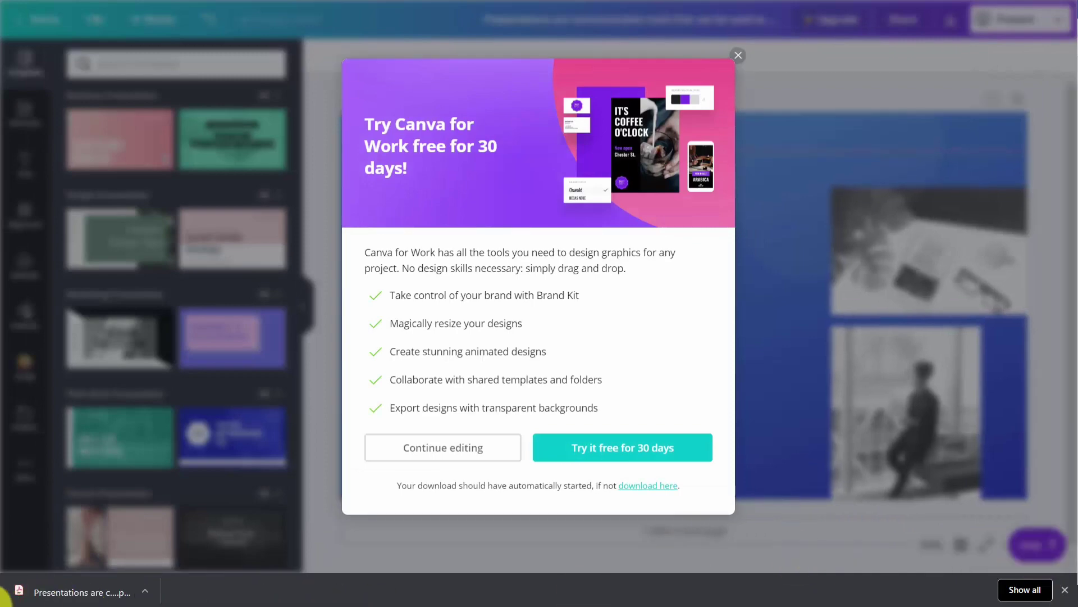
left_click(101, 595)
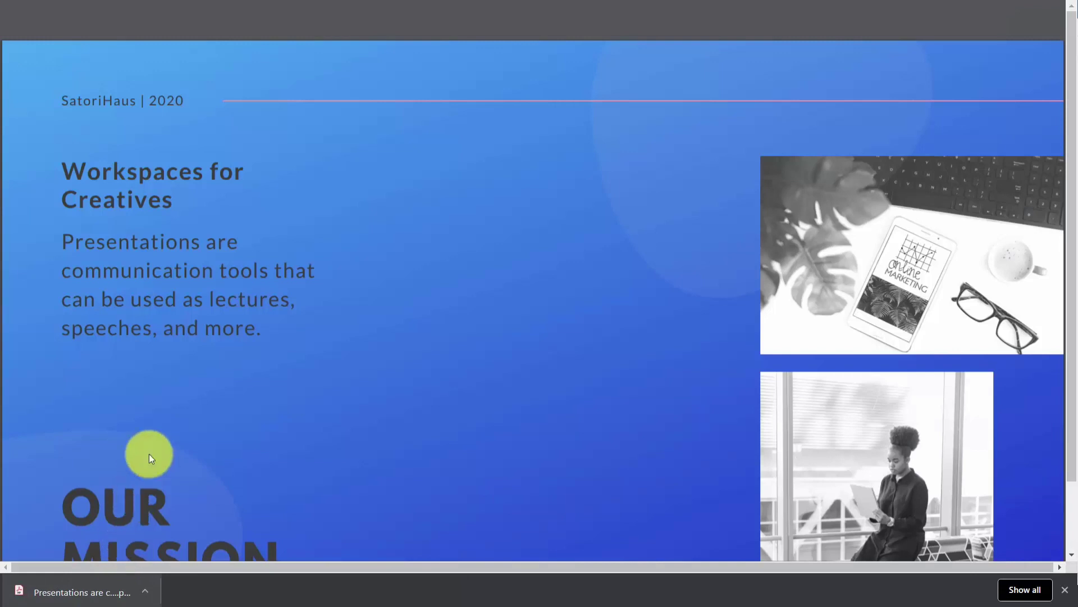
mouse_move(388, 6)
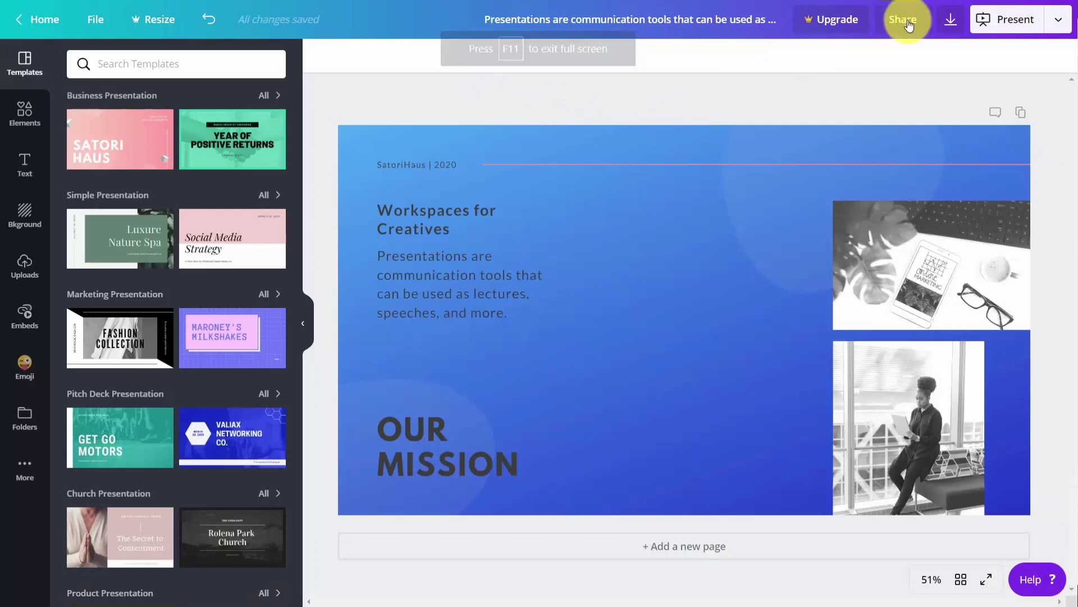
- Download the slide as a PDF Print file and open it from the download bar
left_click(947, 22)
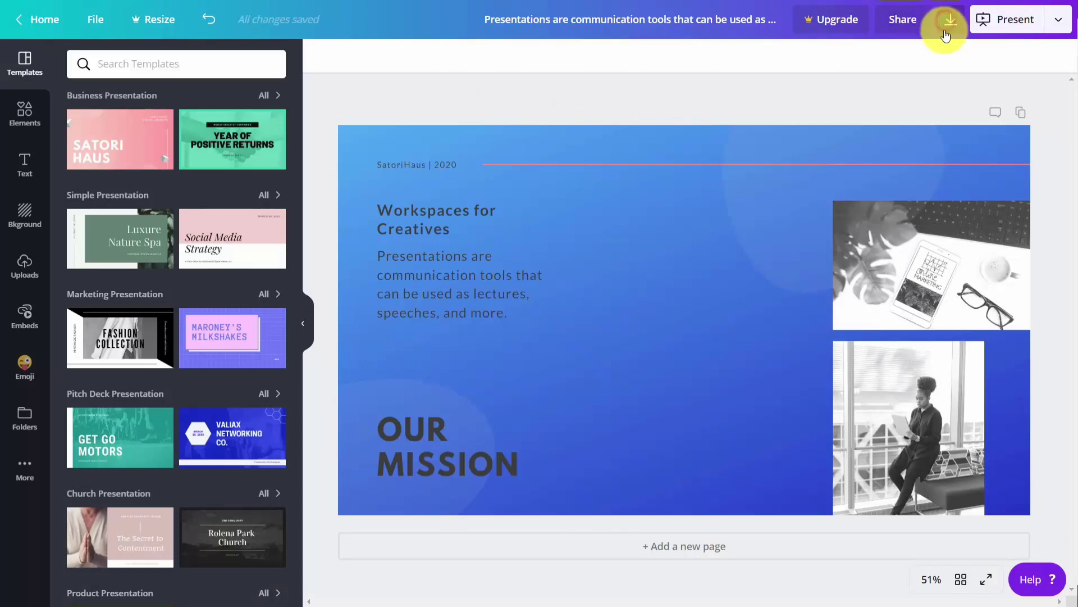
left_click(948, 114)
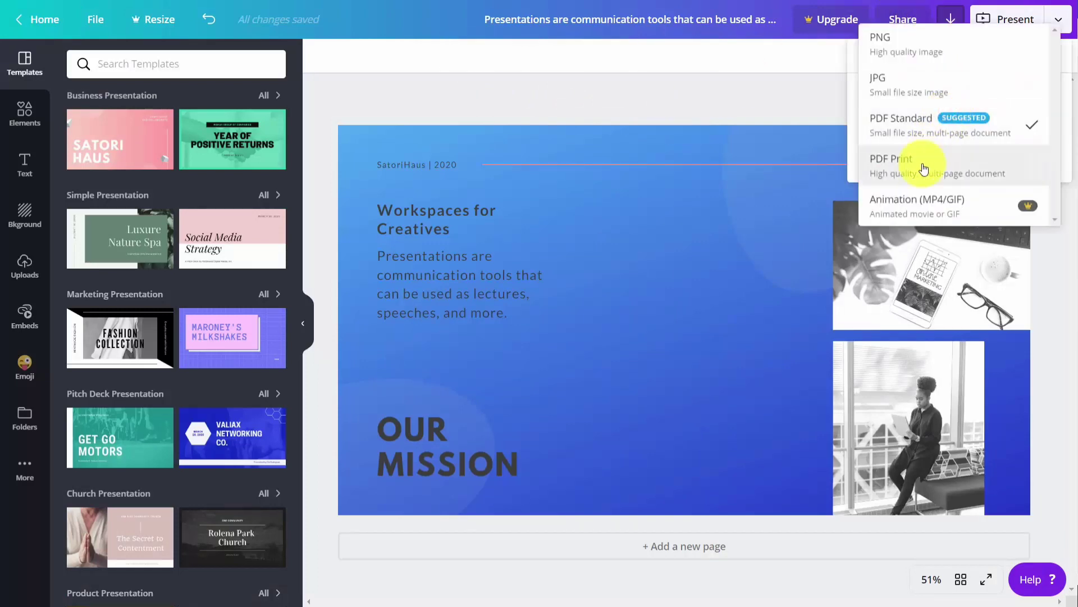
left_click(926, 164)
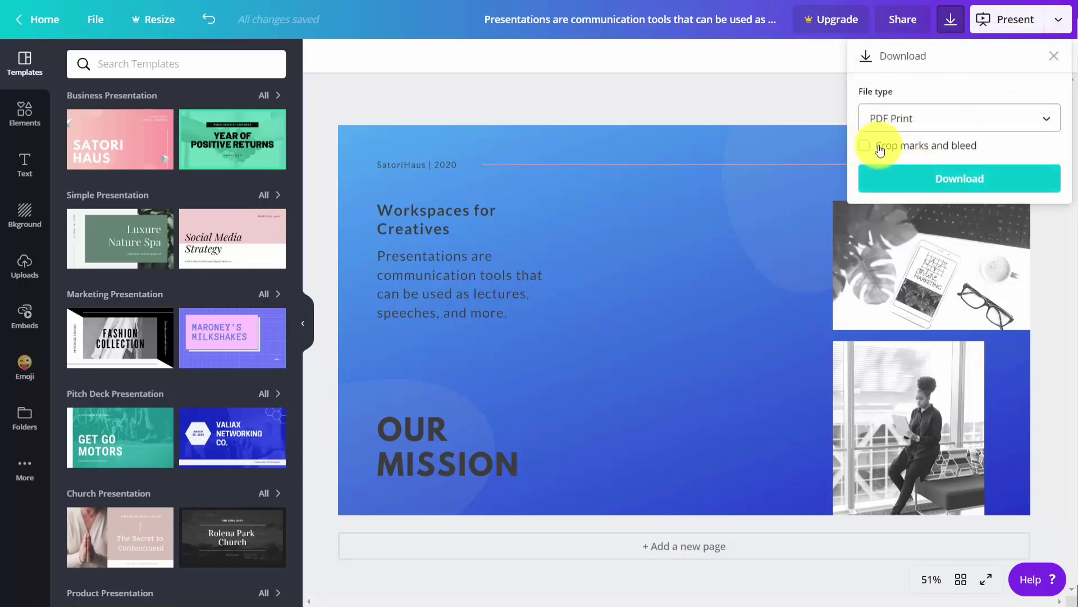
left_click(941, 181)
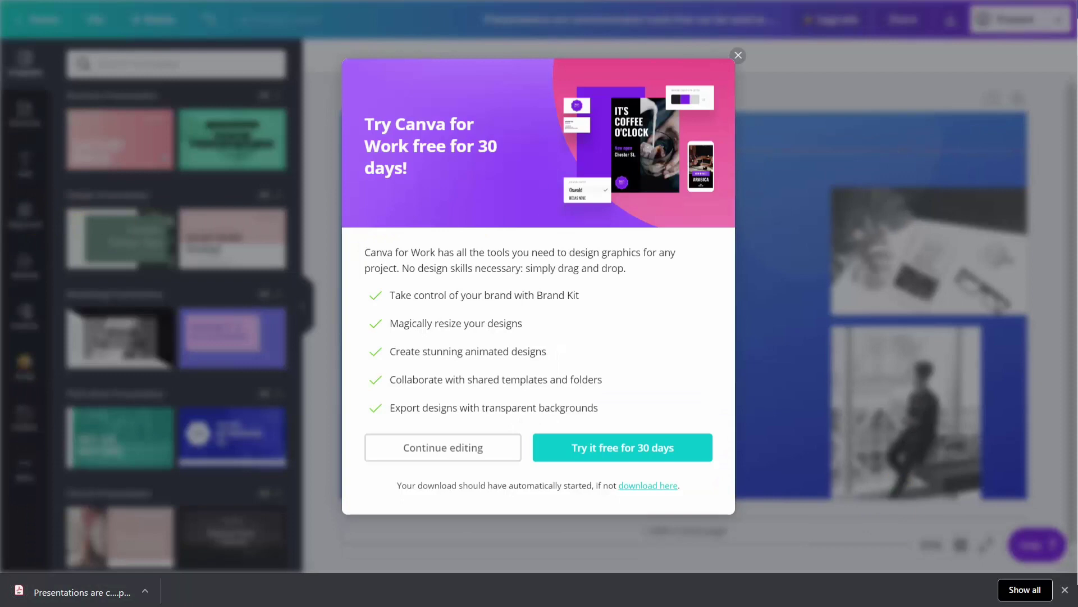
left_click(107, 596)
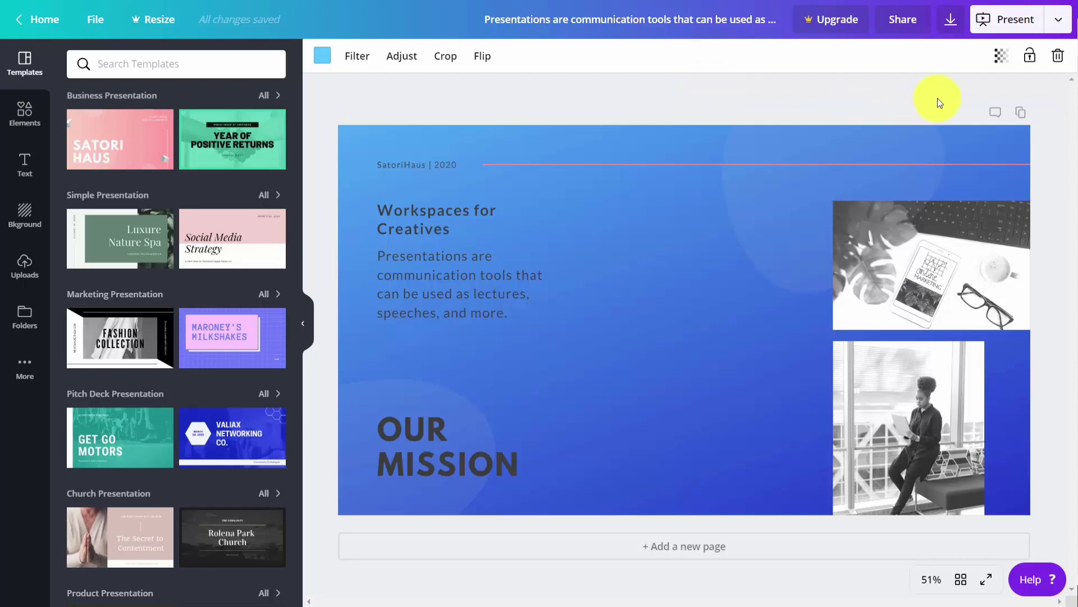
- Start a presentation of the slide with the type set to Presenter view
left_click(1058, 21)
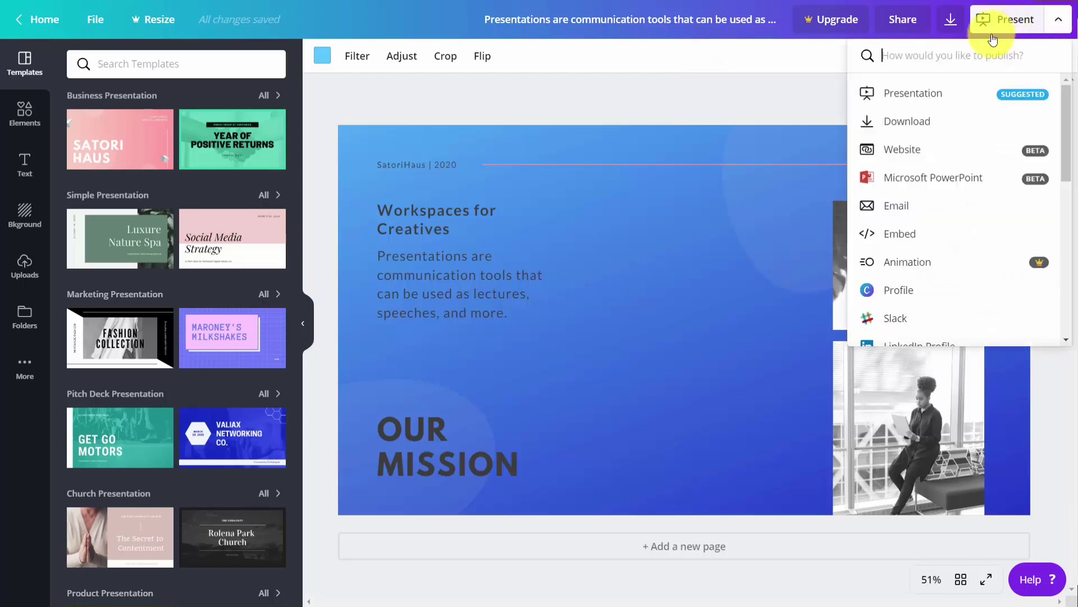
left_click(918, 96)
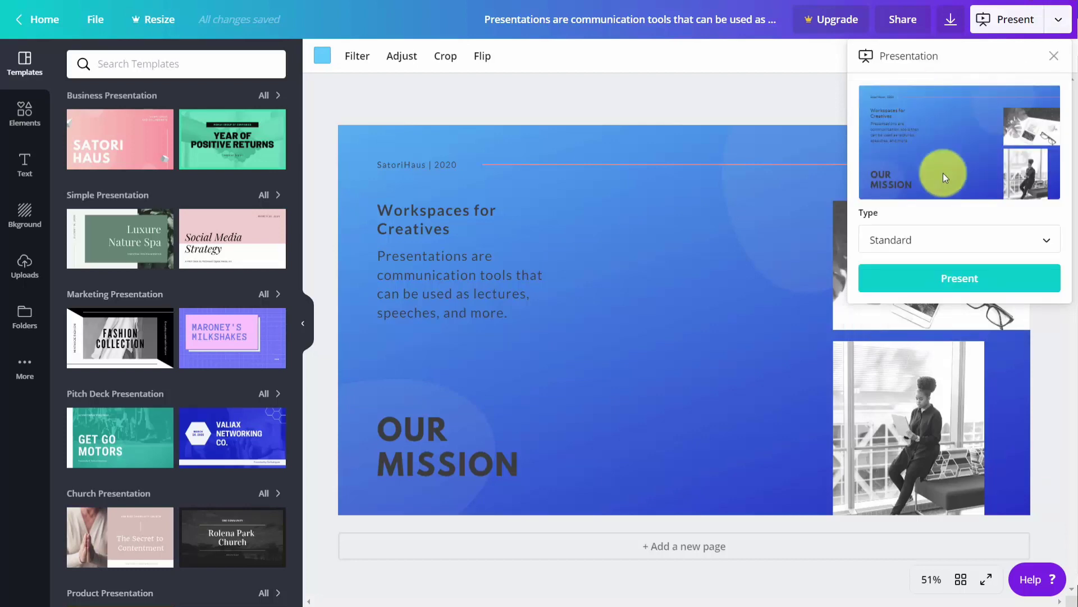
left_click(1045, 246)
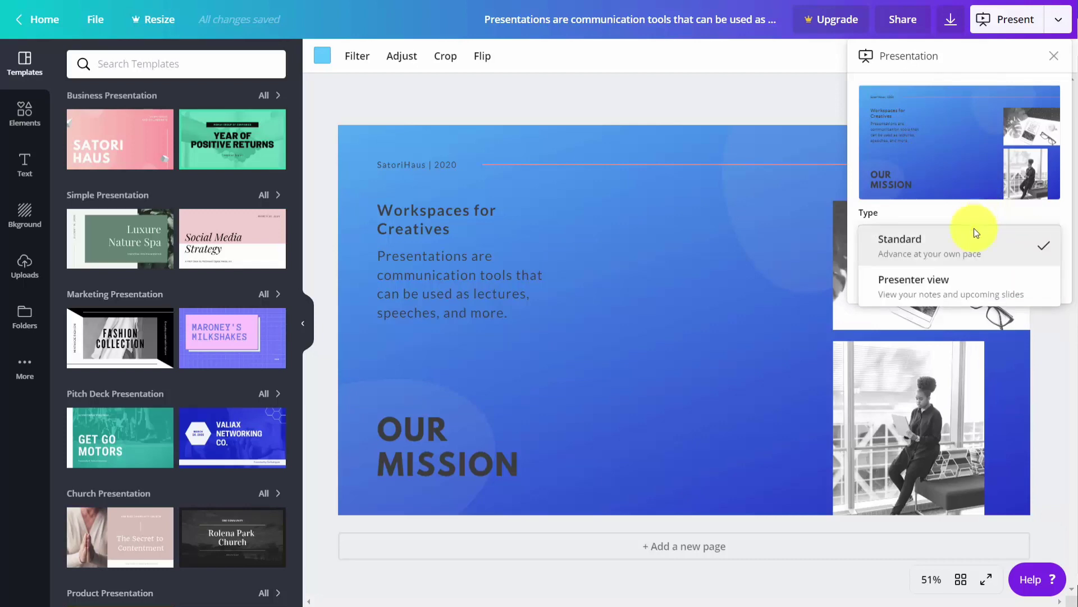
left_click(949, 284)
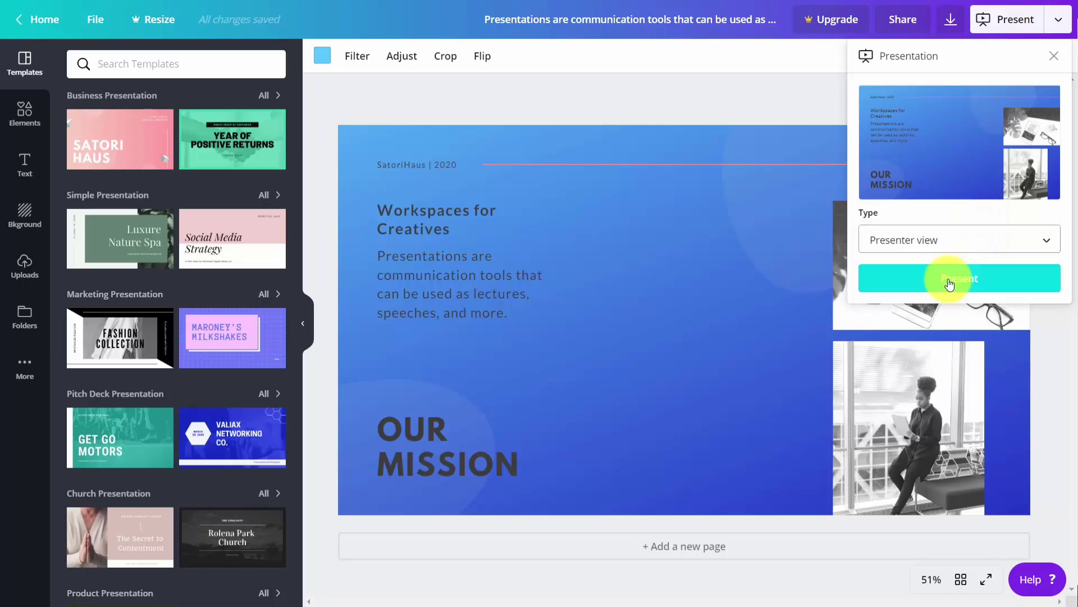
left_click(966, 285)
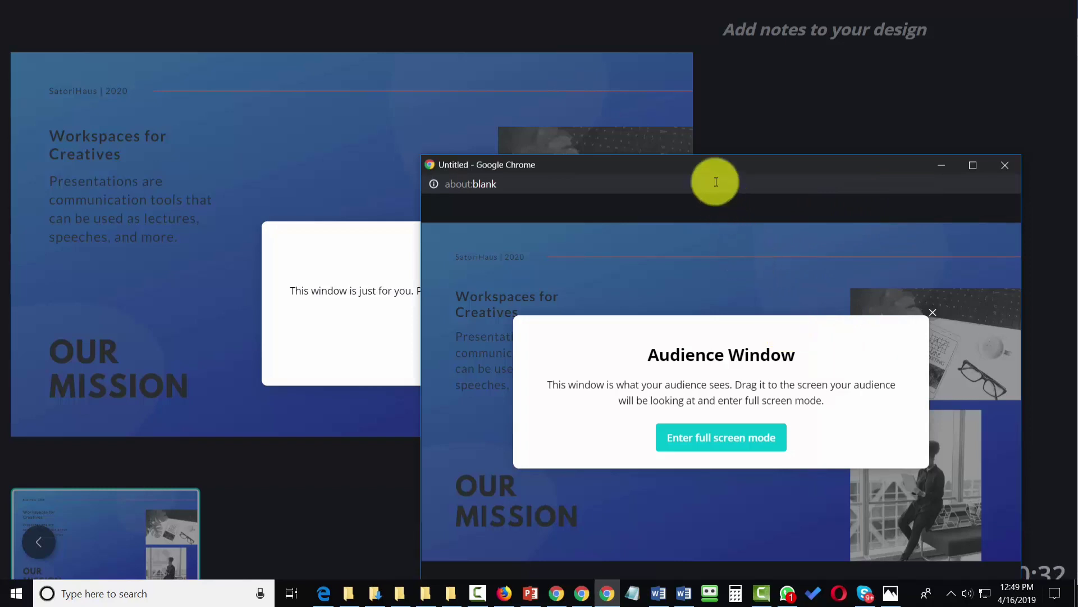
- Move the audience window aside, dismiss both notices, and exit presenter view to the editor
left_click_drag(705, 168, 707, 166)
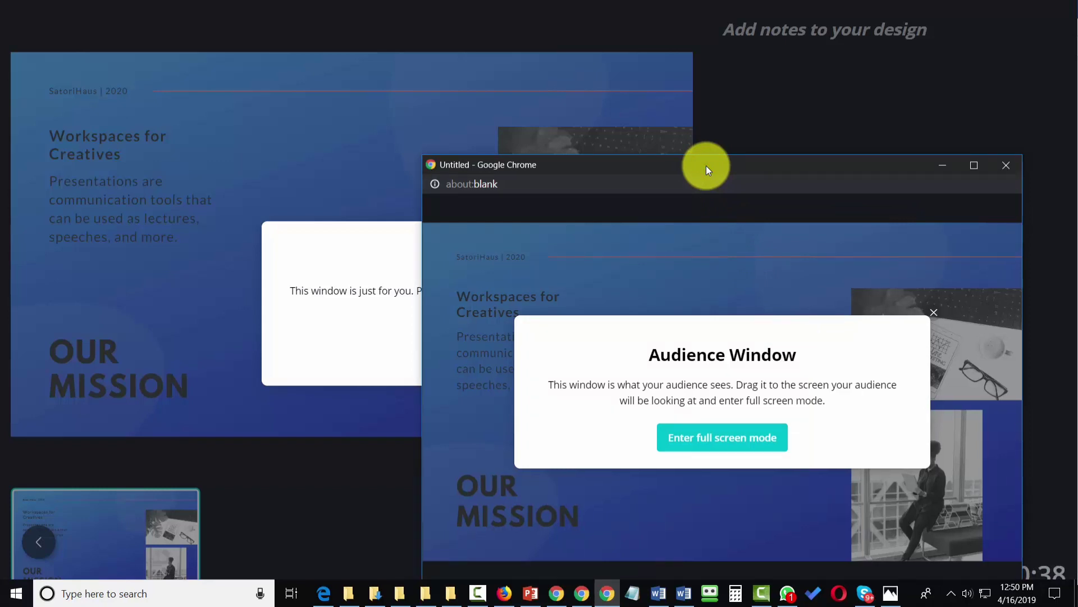
left_click_drag(706, 166, 1077, 162)
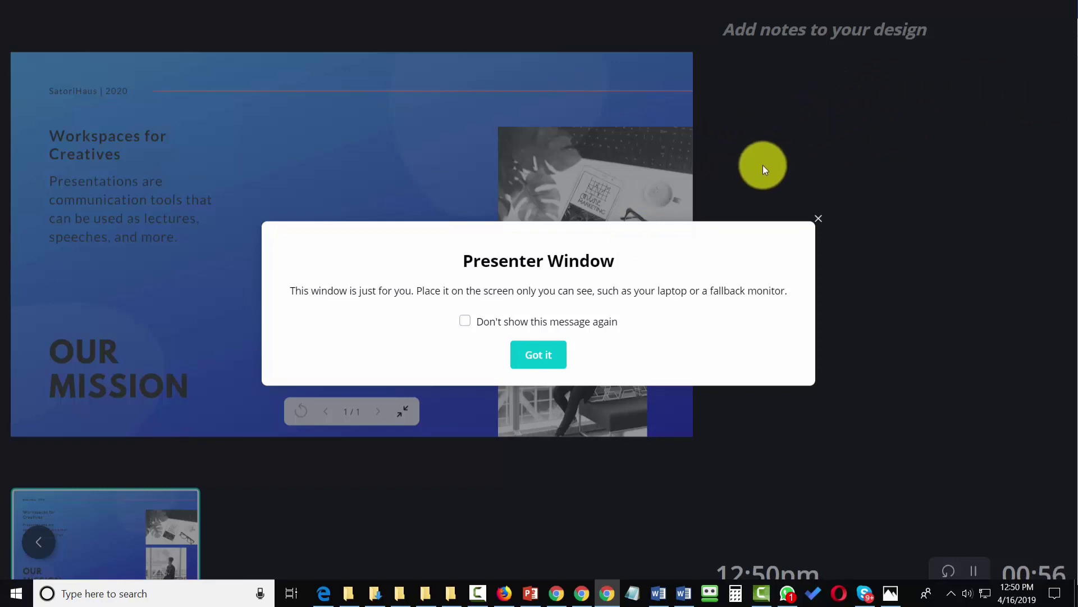
left_click(535, 357)
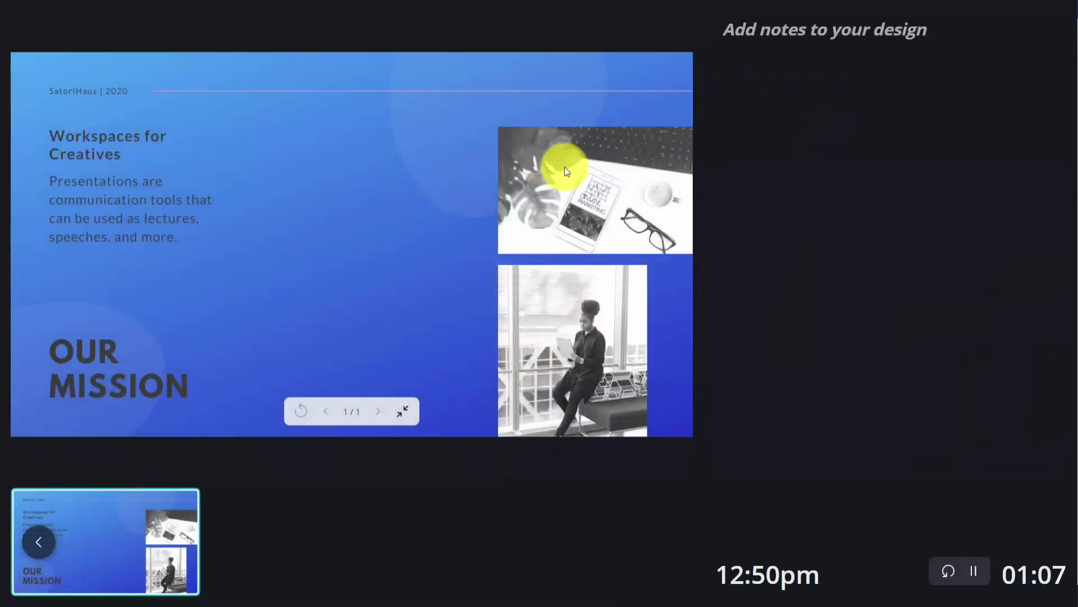
key("alt+Tab")
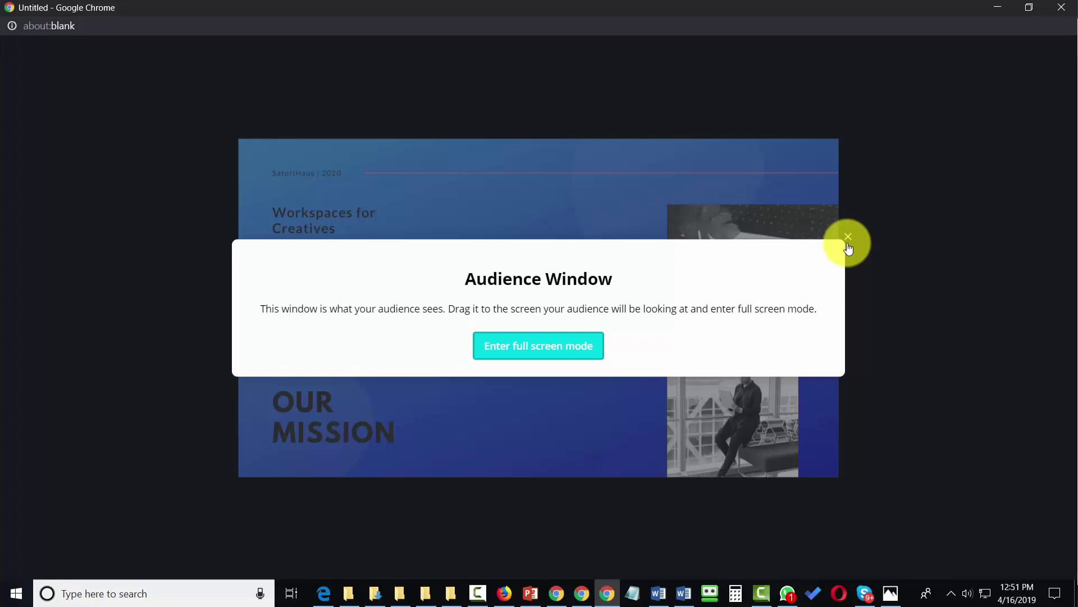
left_click(848, 237)
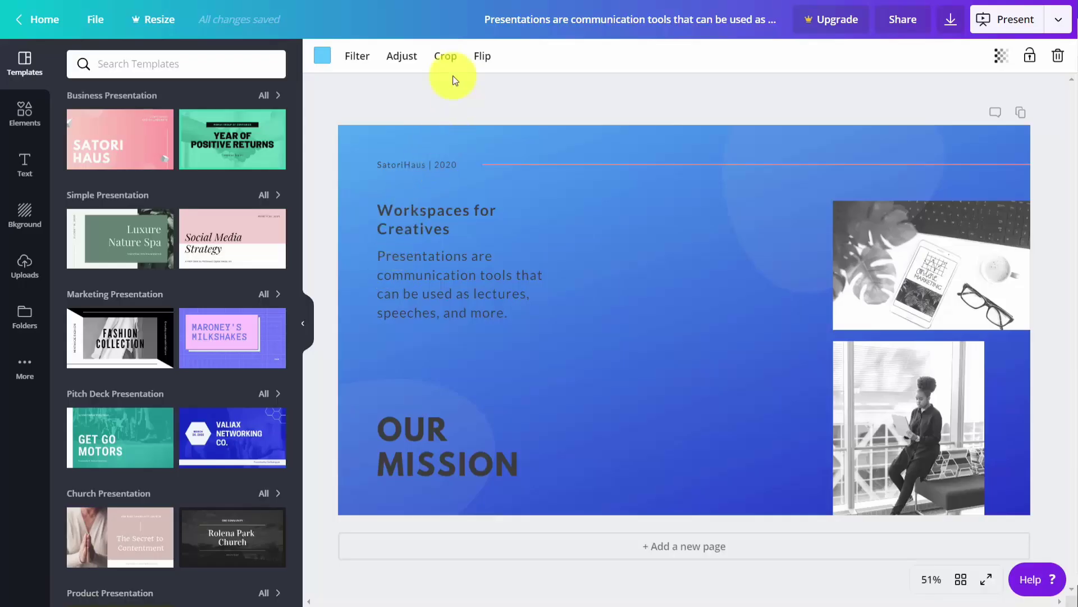
- Choose Pinterest from the Present dropdown's publish list to open its publishing panel
left_click(1059, 20)
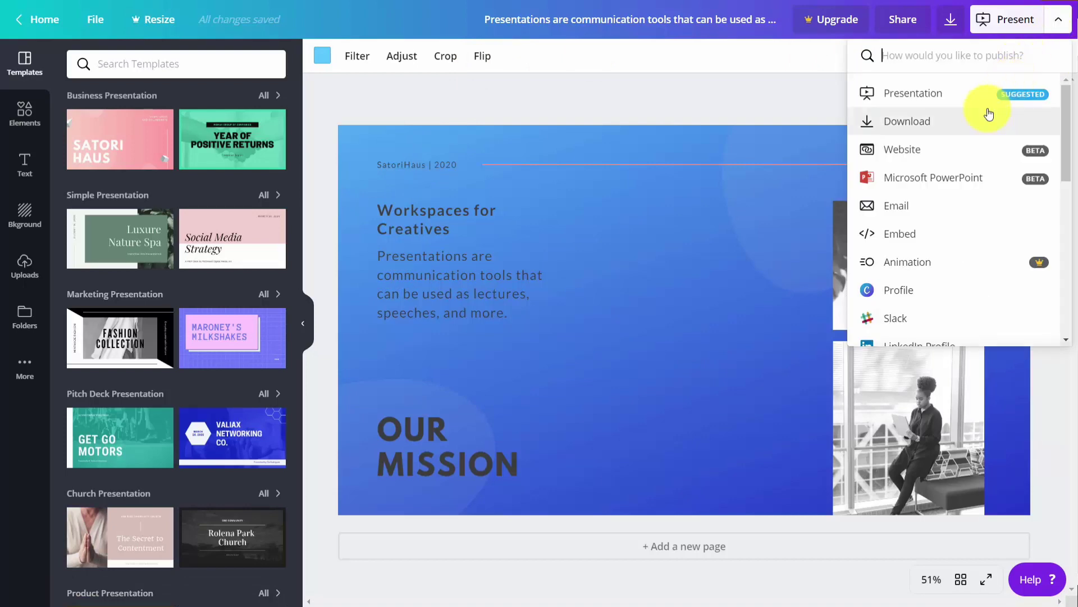
scroll(983, 114, "down", 3)
scroll(982, 114, "down", 2)
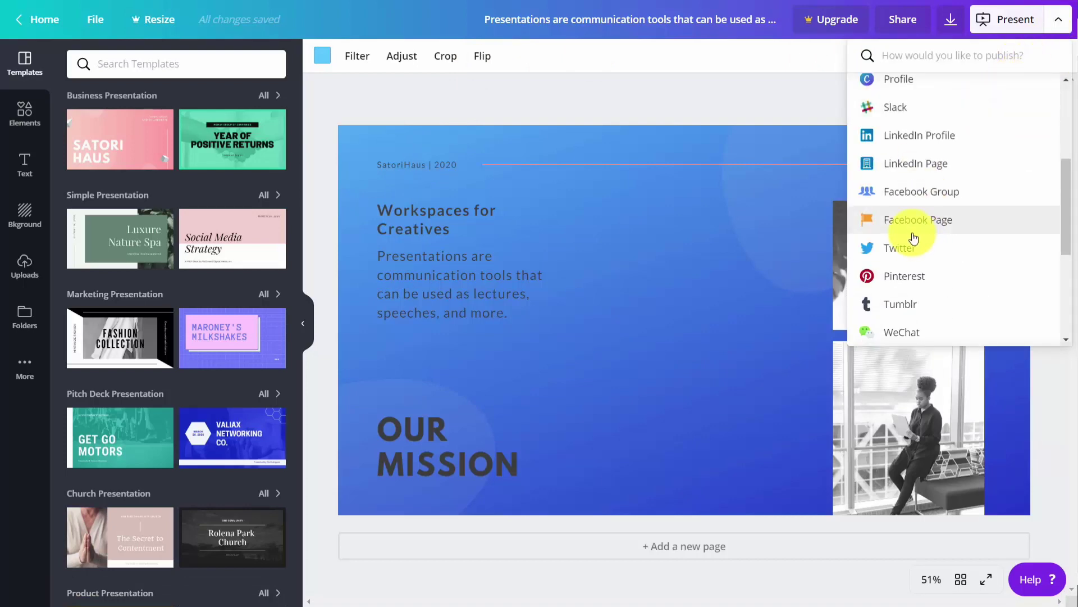
left_click(893, 283)
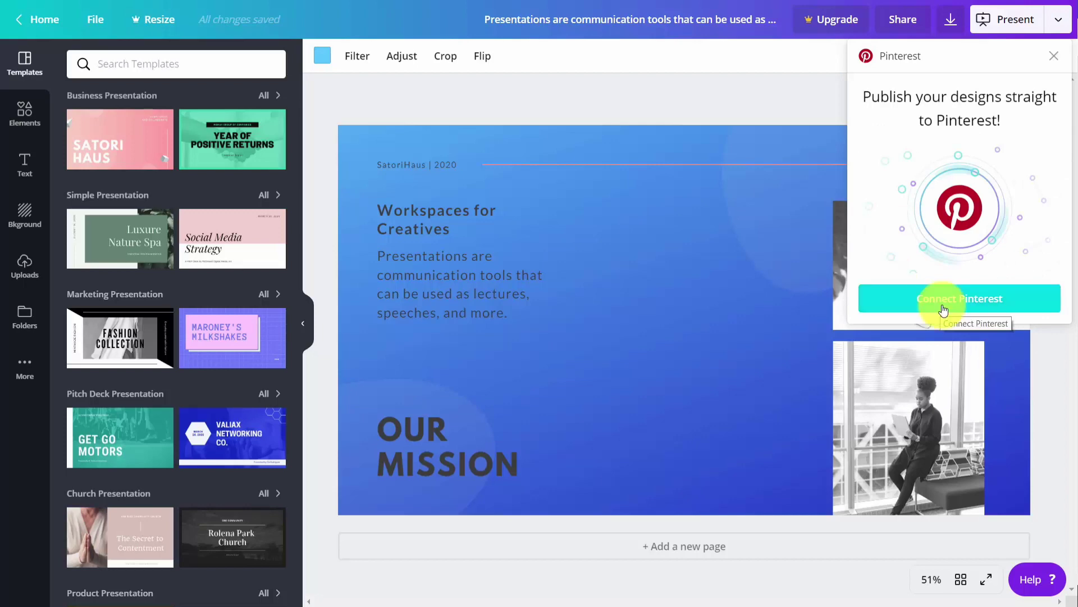
- Connect and authorize the Pinterest account, then pick the Model Airplanes board
left_click(940, 303)
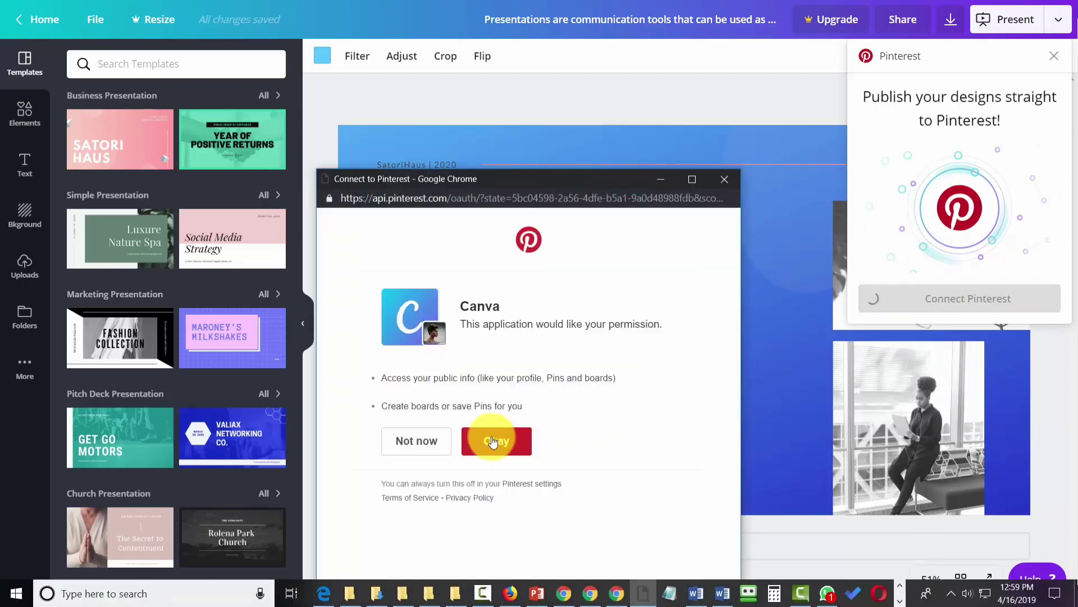
left_click(492, 440)
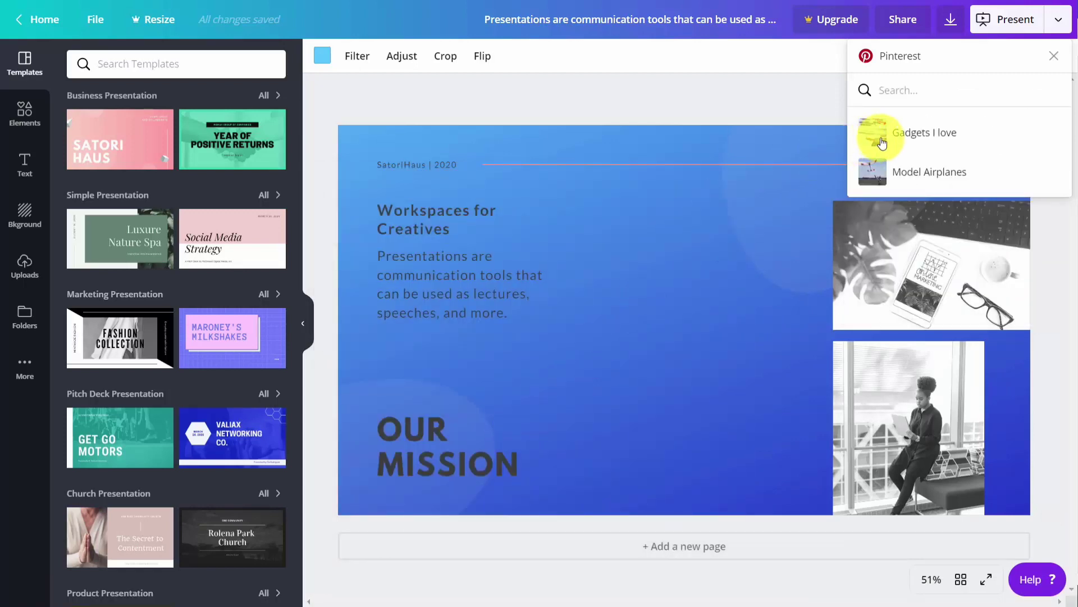
left_click(875, 178)
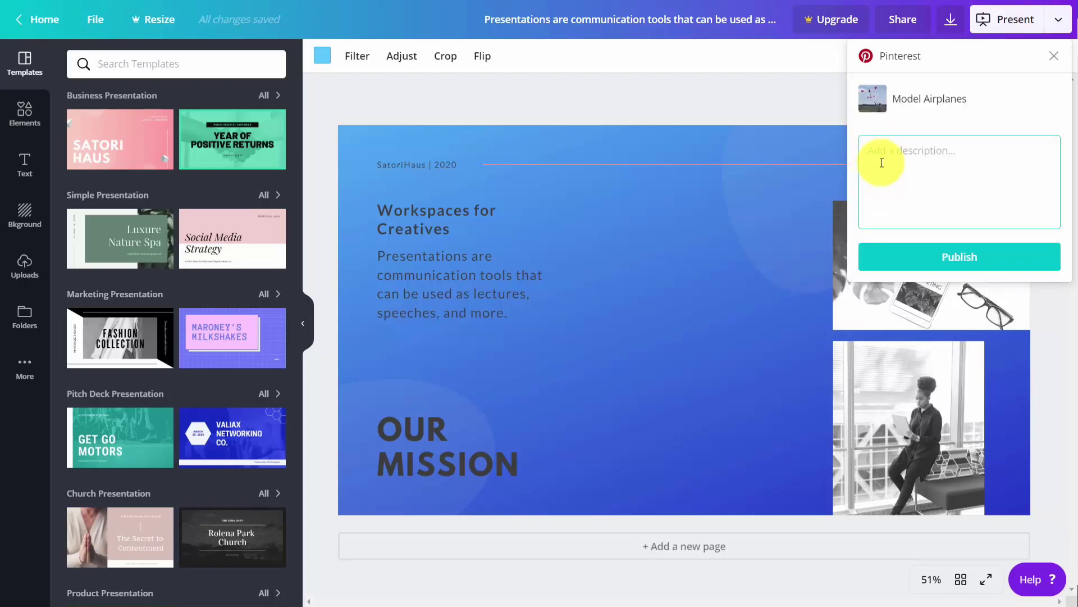
- Publish the pin with description 'Workplace for Creatives' and open it on Pinterest
left_click(882, 163)
type("Workplace for Creatives")
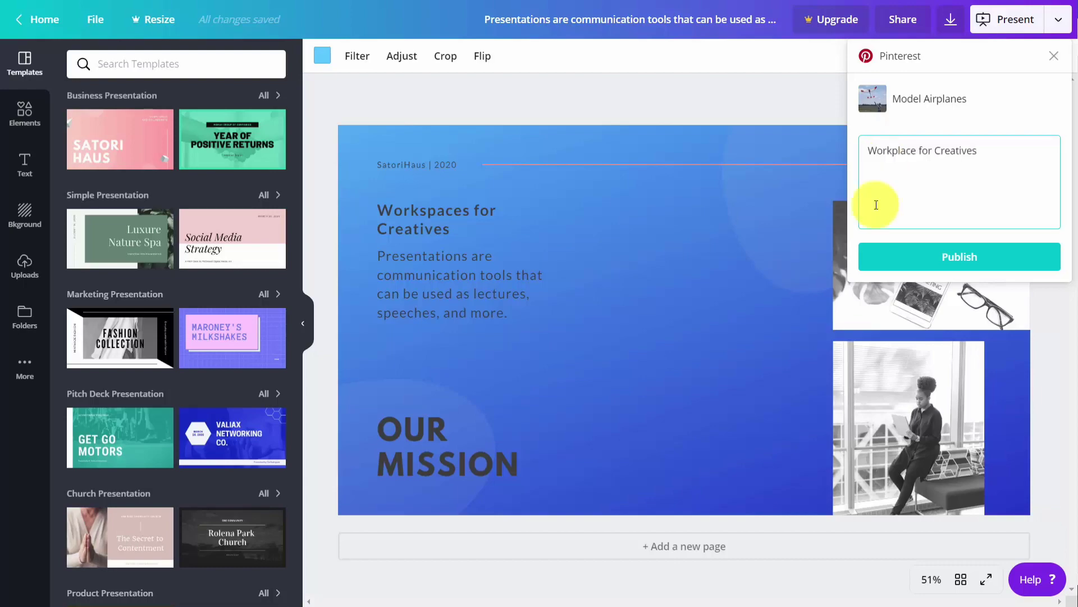
left_click(957, 260)
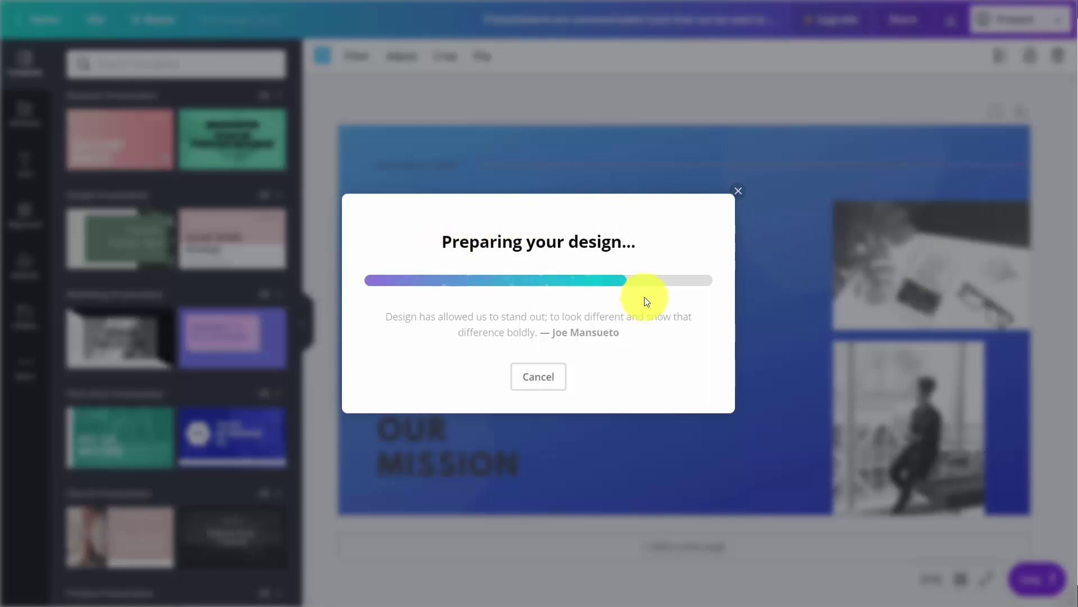
left_click(597, 370)
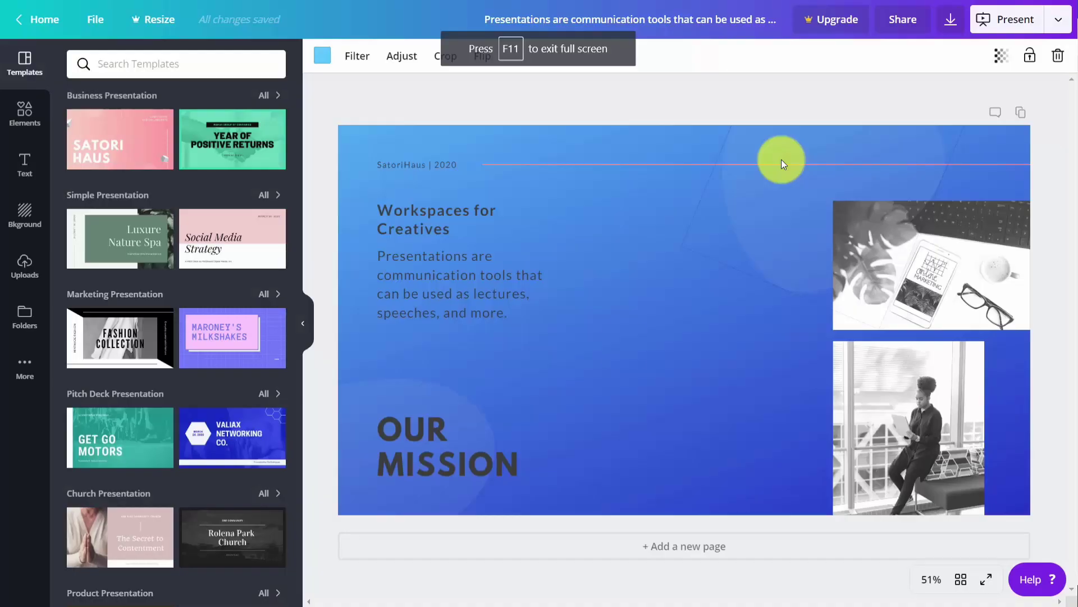
- Choose Facebook Group publishing, then connect and authorize Canva's Facebook account for group posting
left_click(1061, 21)
scroll(885, 176, "down", 3)
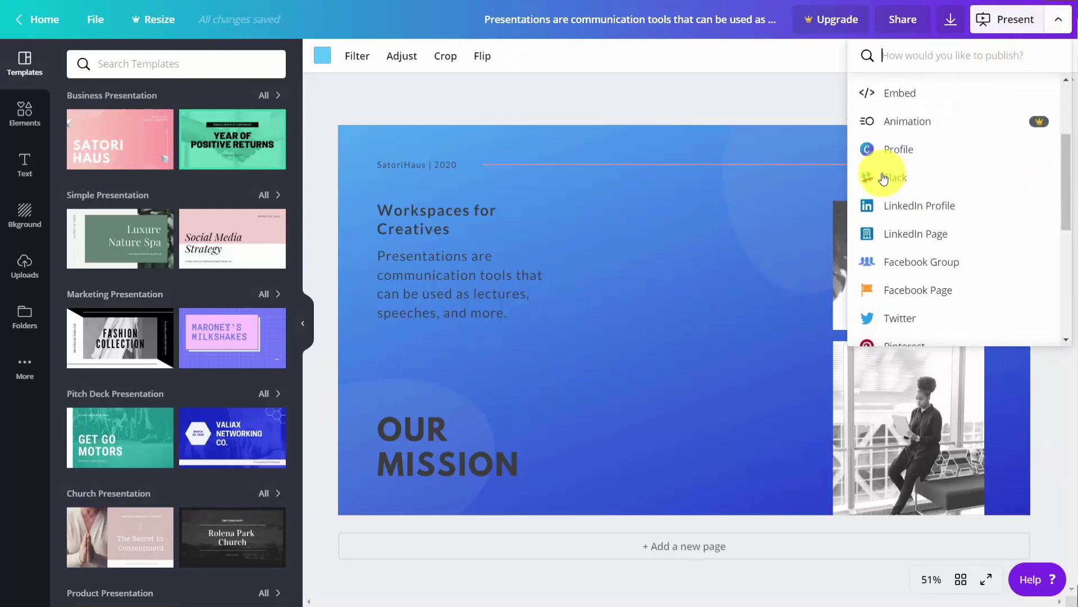
scroll(883, 179, "down", 2)
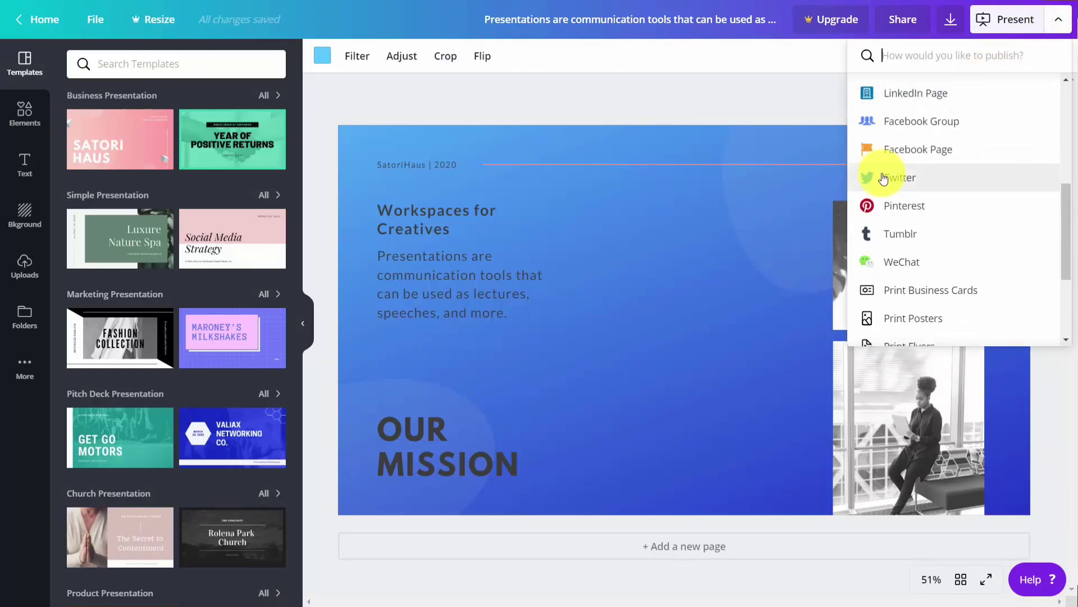
scroll(883, 179, "up", 2)
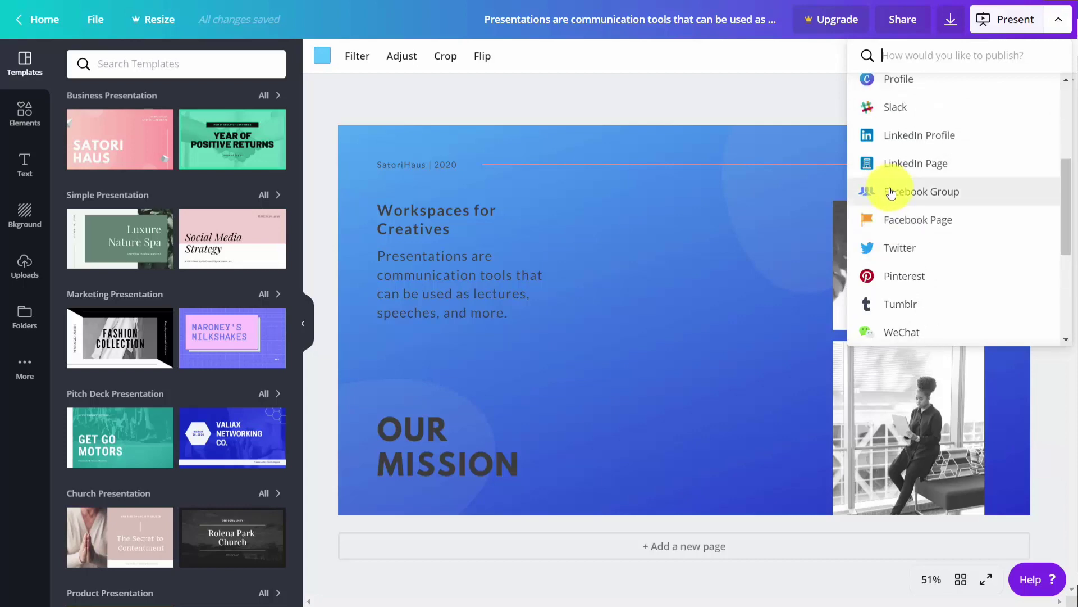
left_click(891, 193)
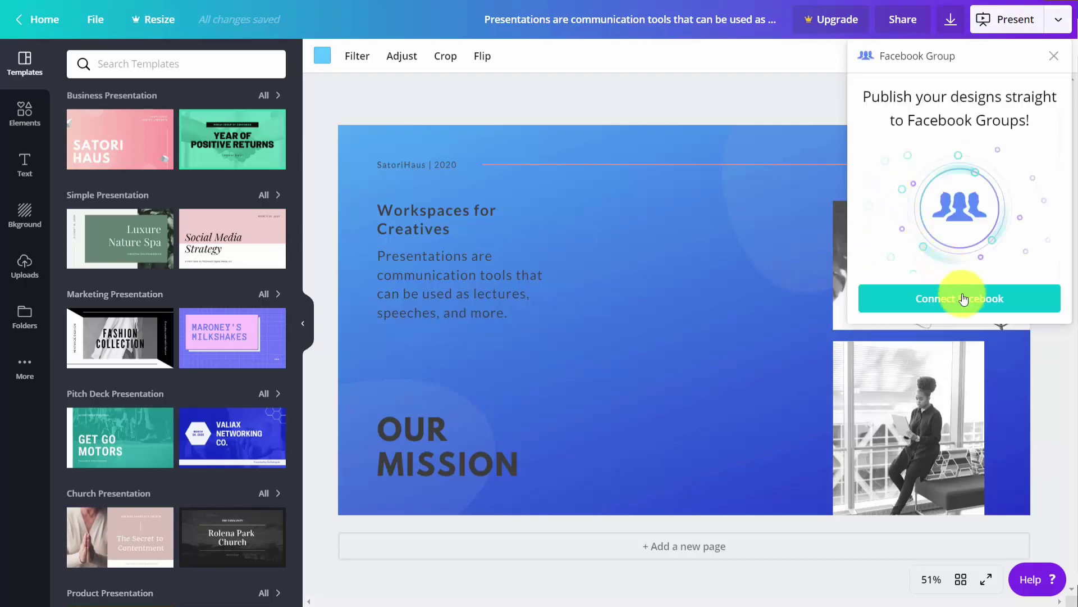
left_click(964, 306)
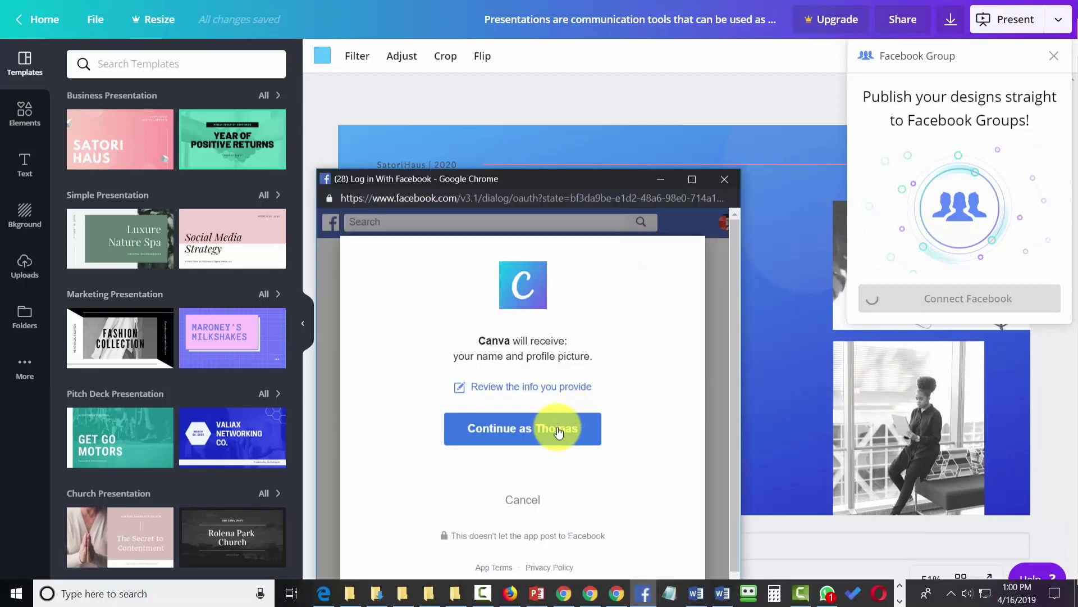
left_click(542, 434)
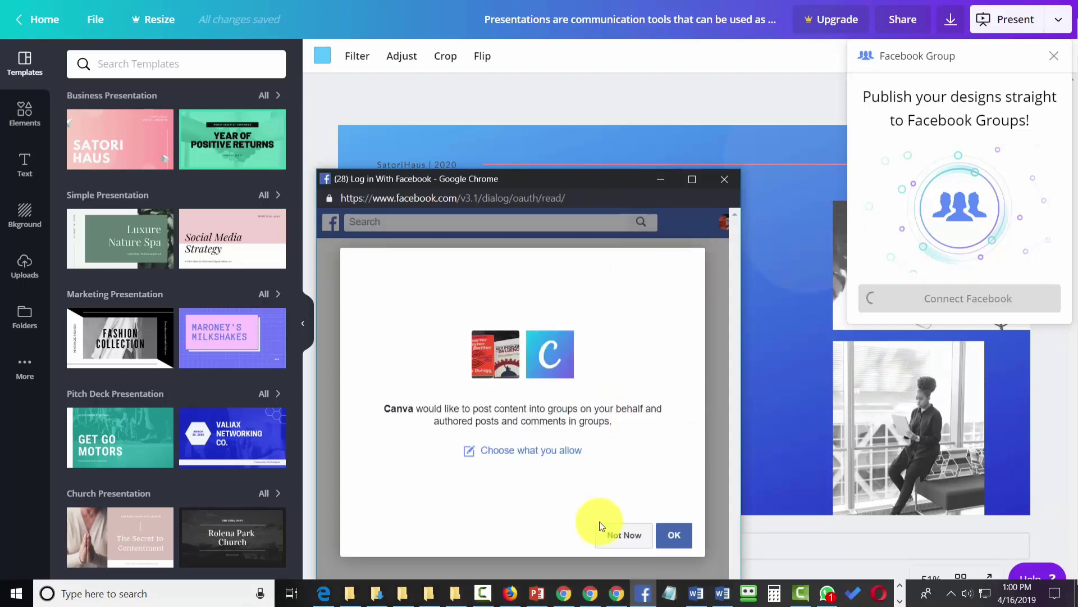
left_click(672, 536)
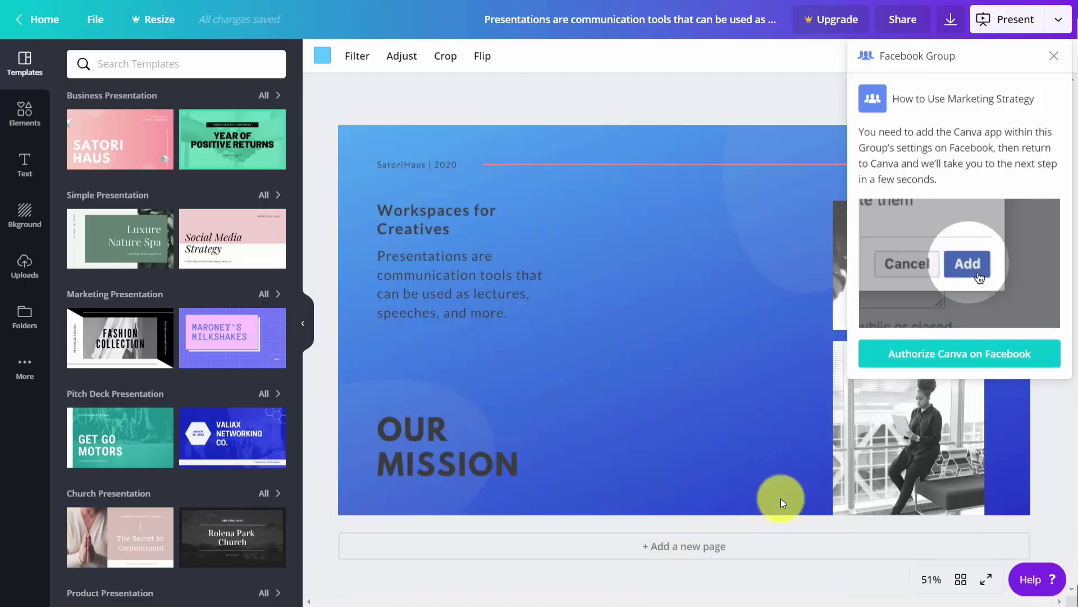
left_click(923, 359)
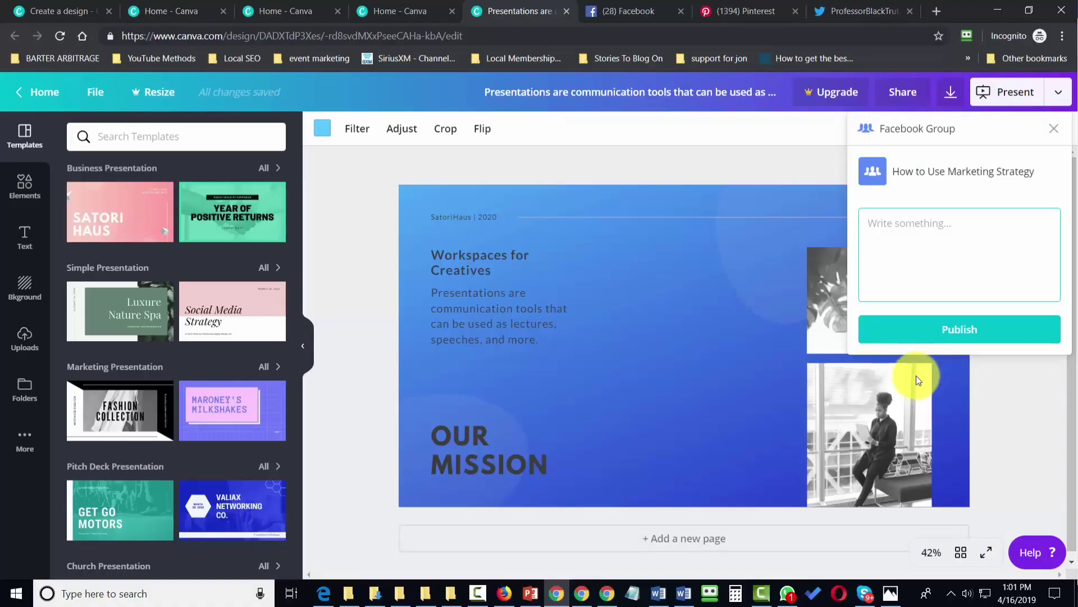
- Paste the message 'Workplace for creatives', publish to the group, and view the post
type("Workplace for creatives")
left_click(960, 331)
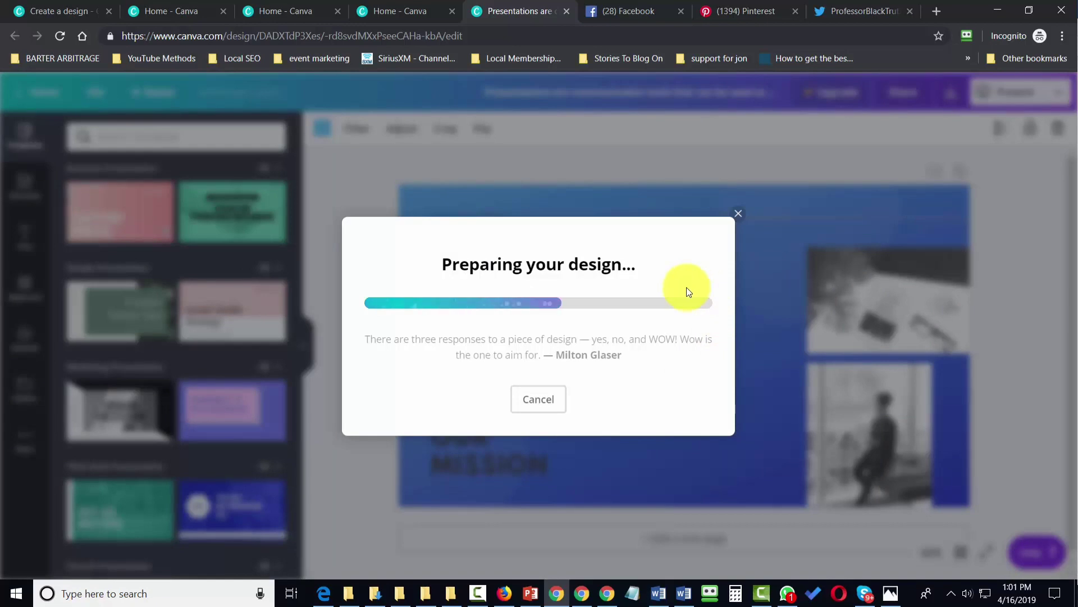
key("F11")
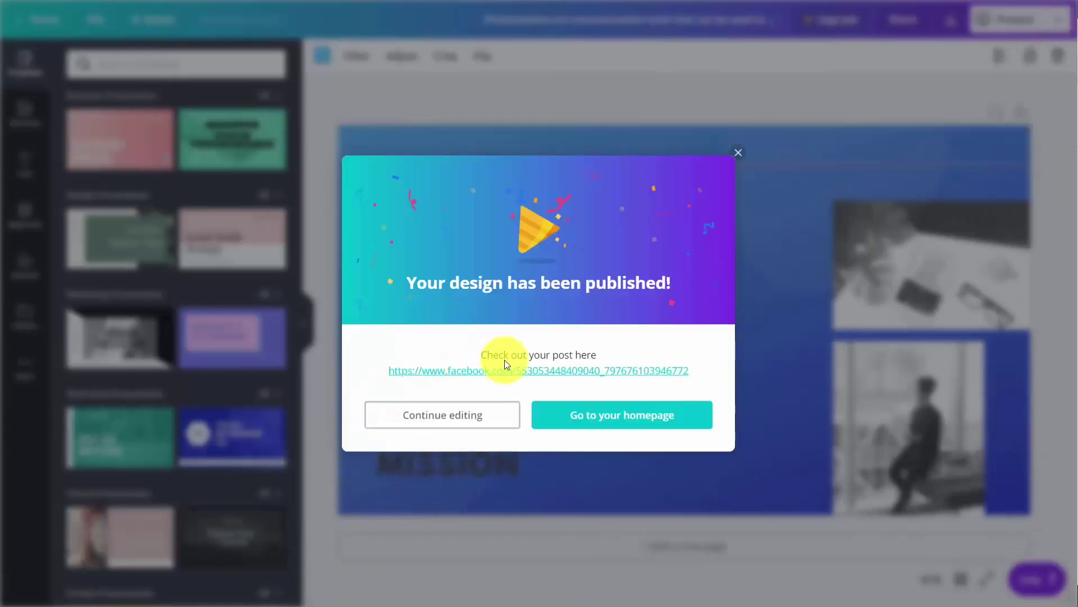
left_click(527, 371)
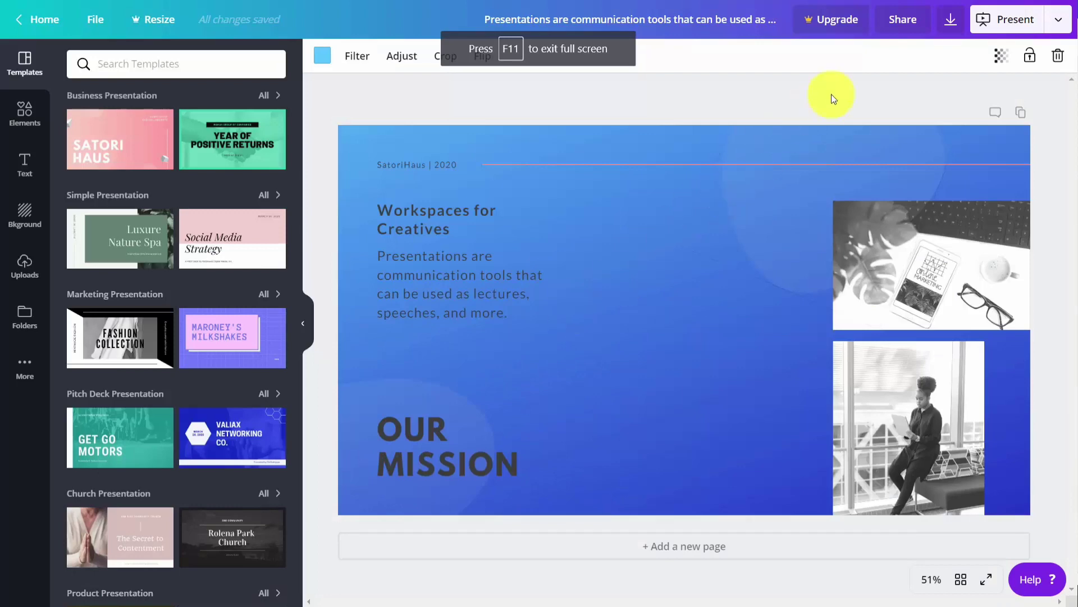
- Choose Twitter in the publish list, then connect and authorize the Twitter account
left_click(1059, 19)
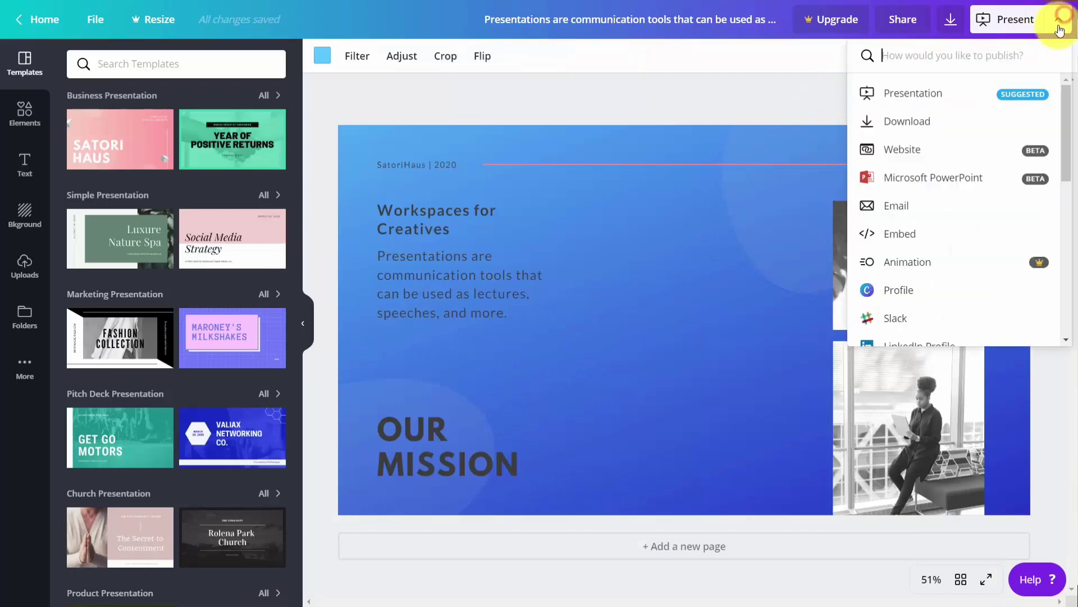
scroll(956, 197, "down", 5)
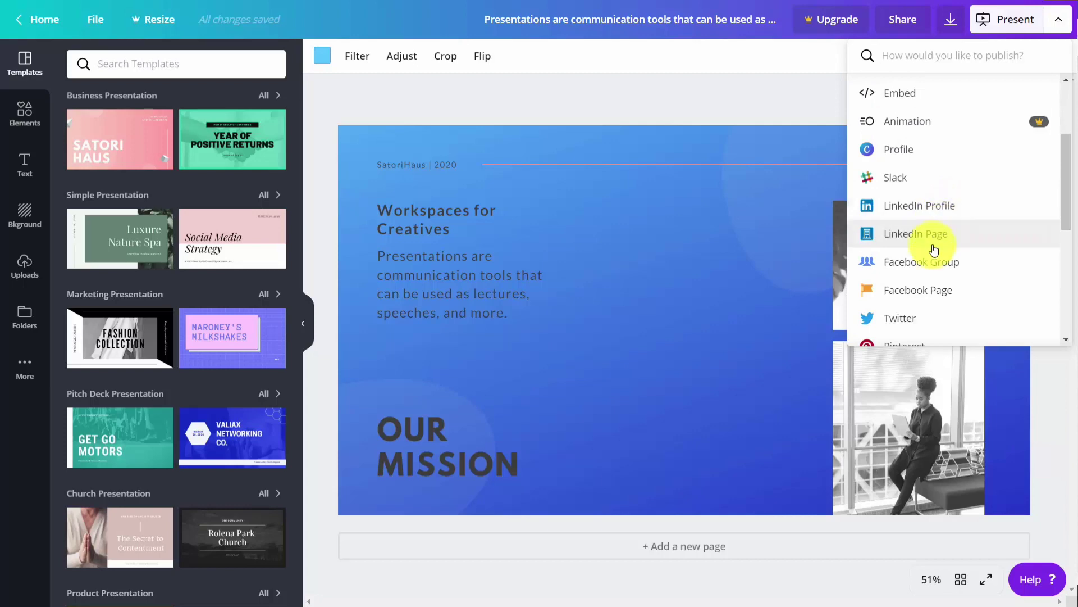
scroll(934, 250, "down", 1)
scroll(932, 248, "down", 1)
scroll(932, 248, "up", 1)
scroll(932, 250, "down", 1)
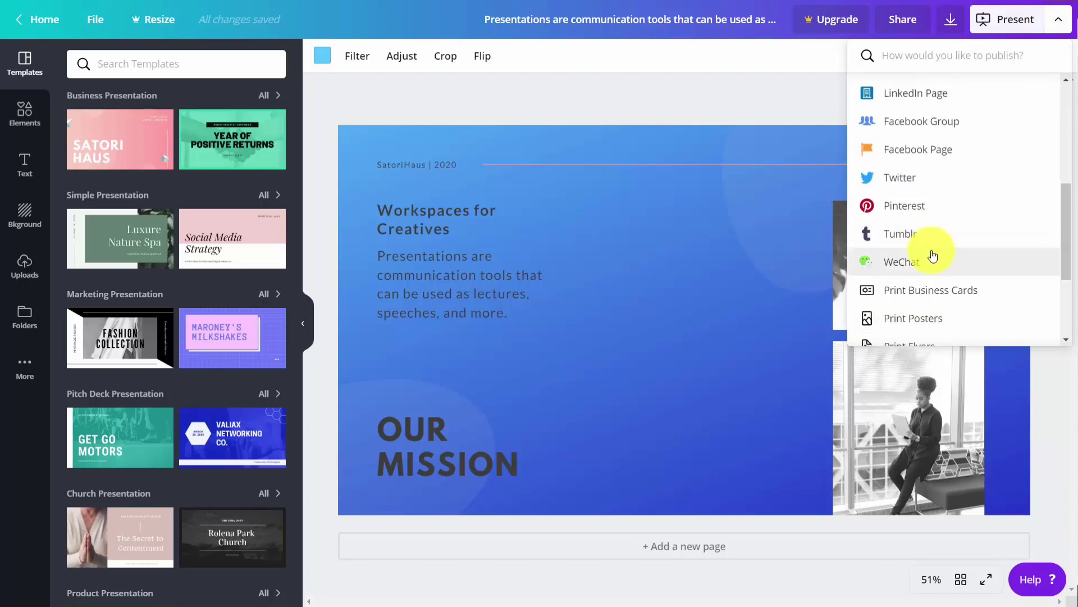
scroll(933, 256, "up", 1)
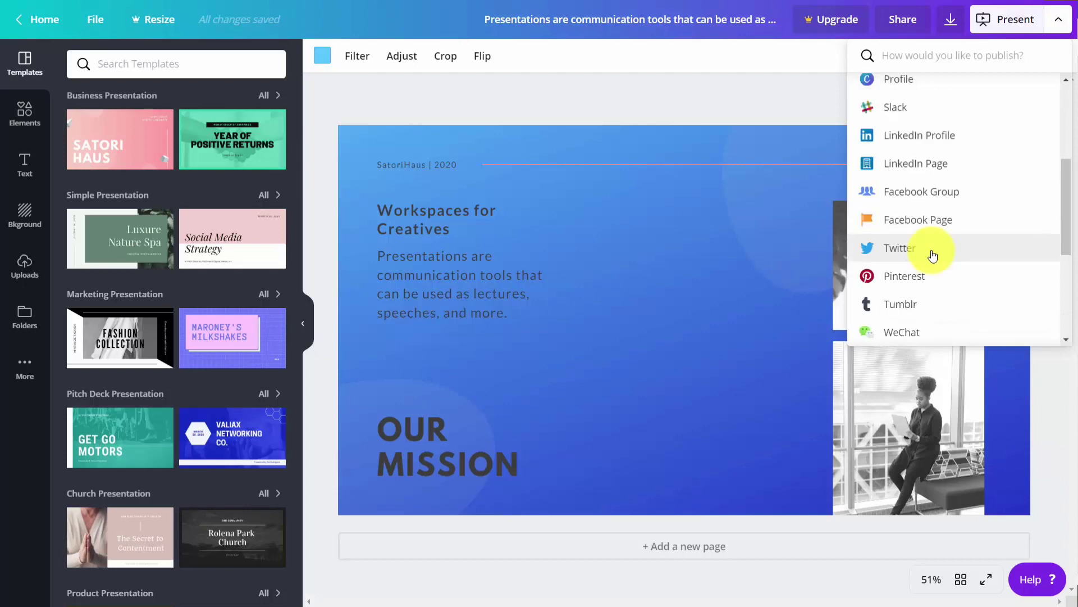
left_click(892, 251)
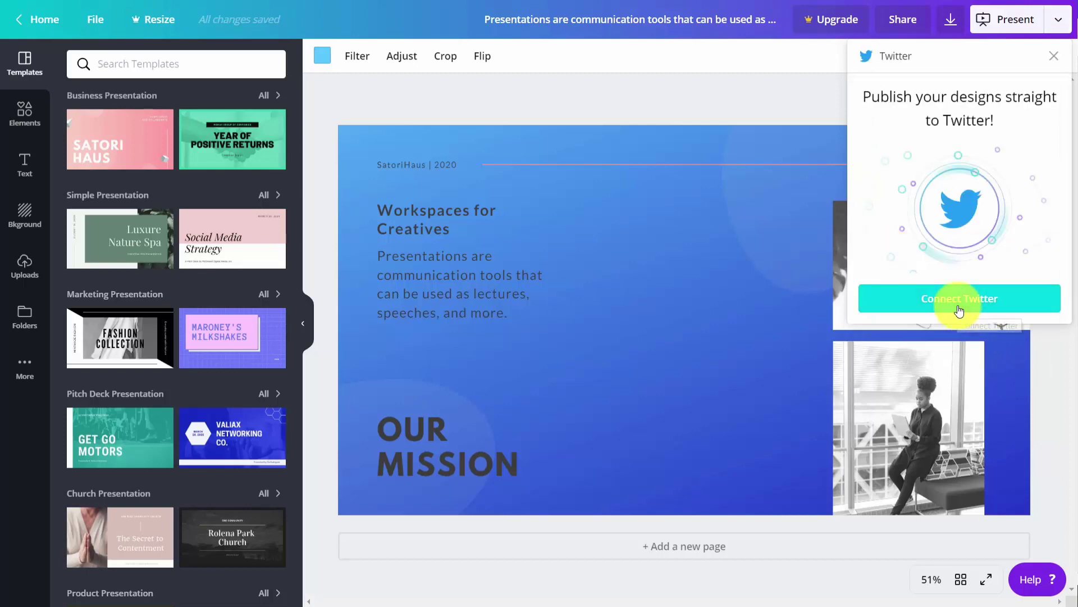
left_click(959, 311)
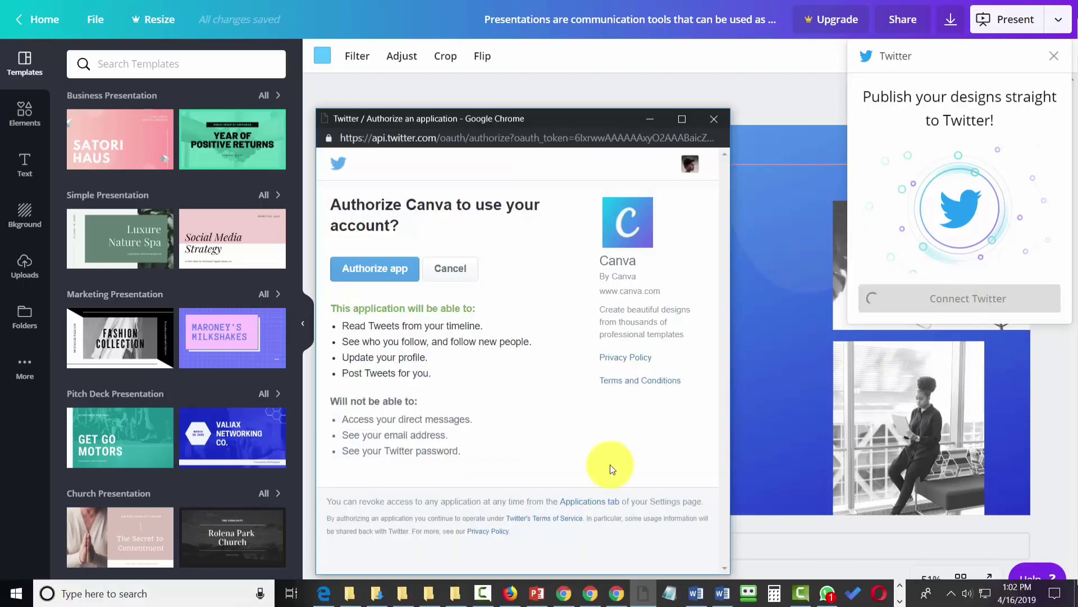
left_click(383, 273)
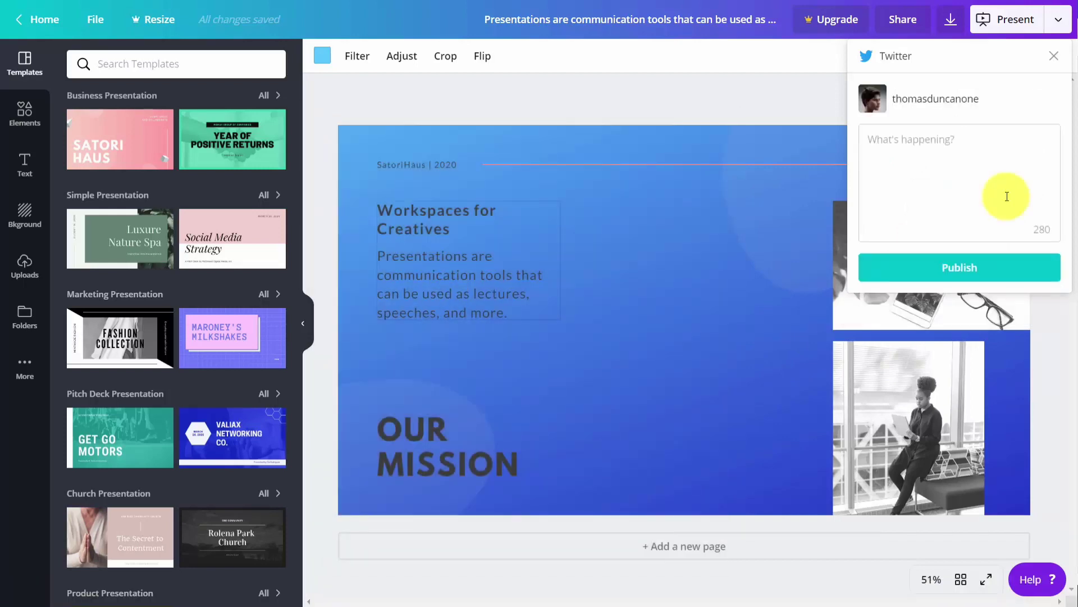
- Paste the tweet 'Workspaces for creatives', publish it, and open the posted tweet
left_click(967, 151)
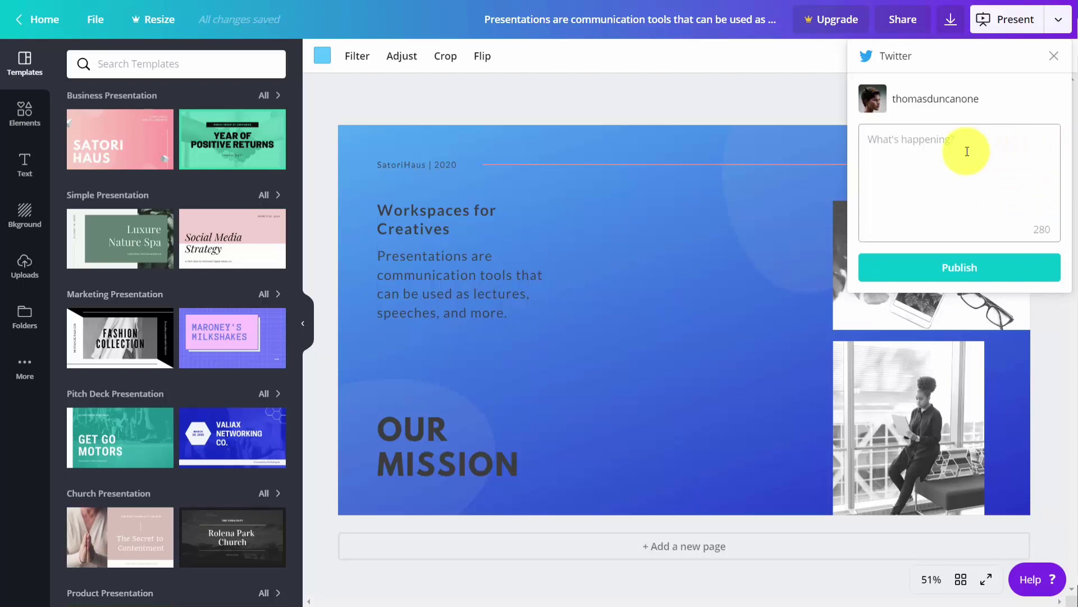
type("Workspaces for creatives")
left_click(950, 268)
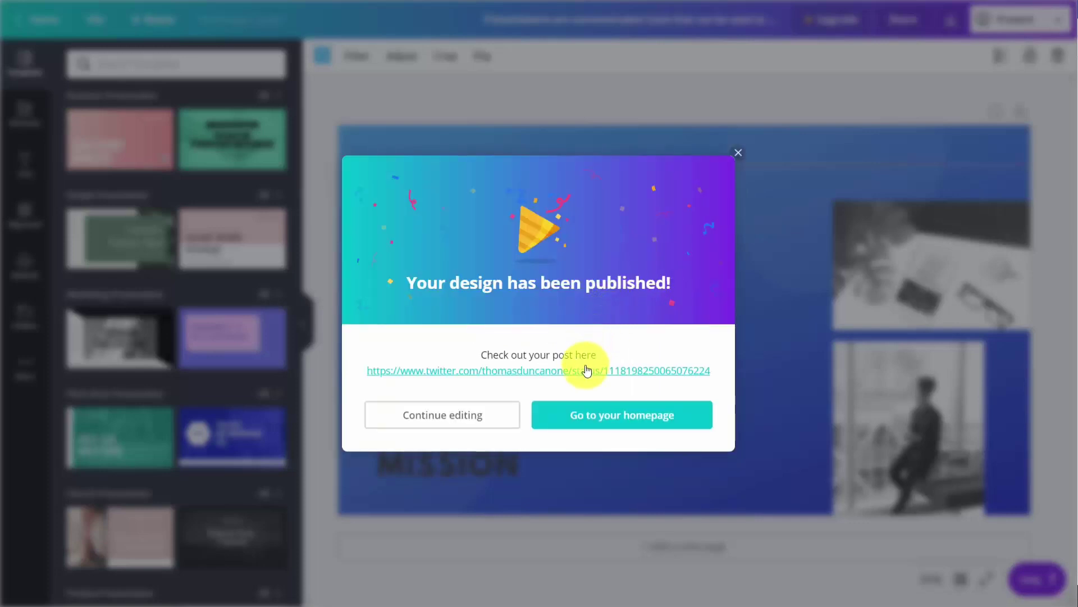
left_click(585, 371)
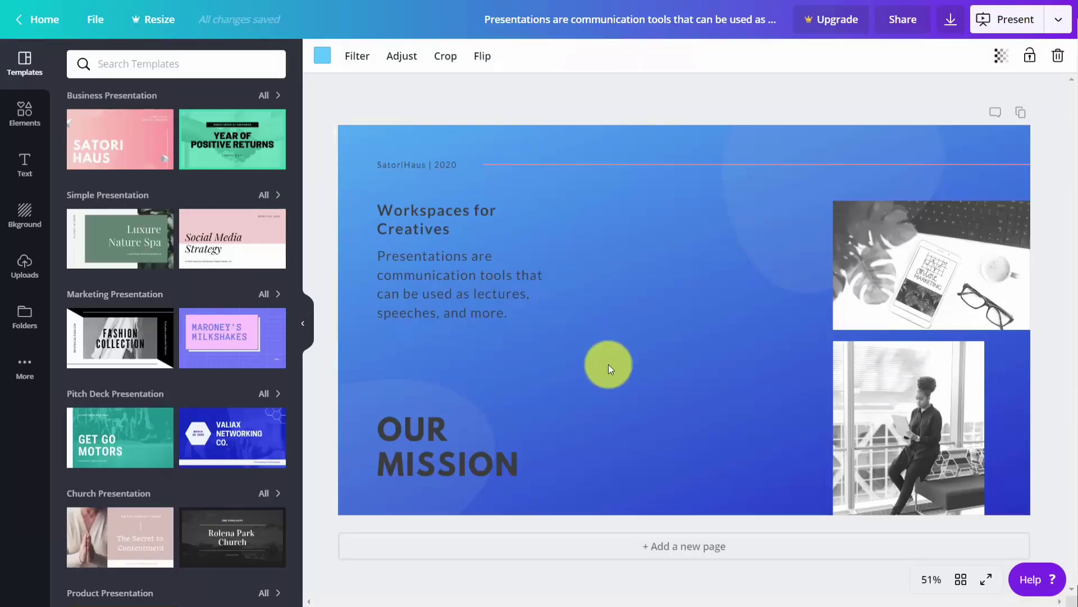
- Add pages 2–3 from Black and Green History Finance: Year of Positive Returns and 150% growth
left_click(723, 101)
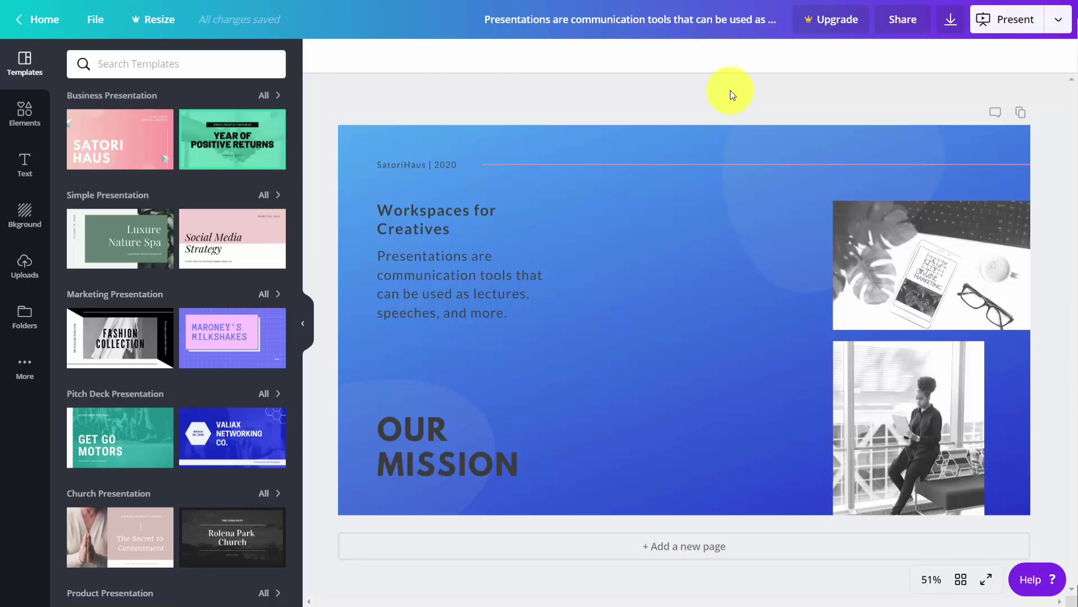
left_click(220, 135)
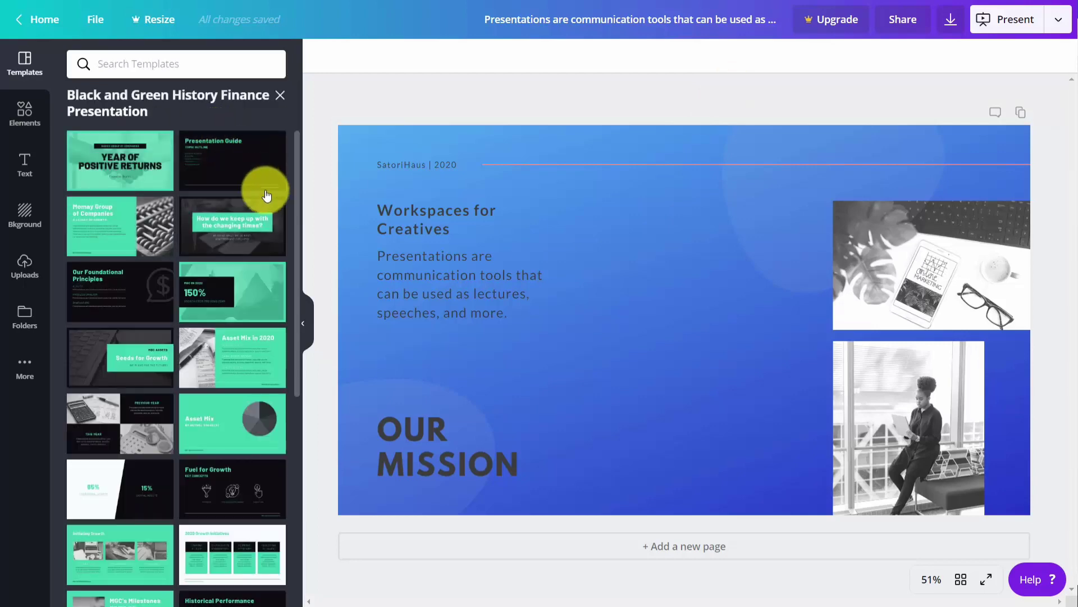
left_click(649, 544)
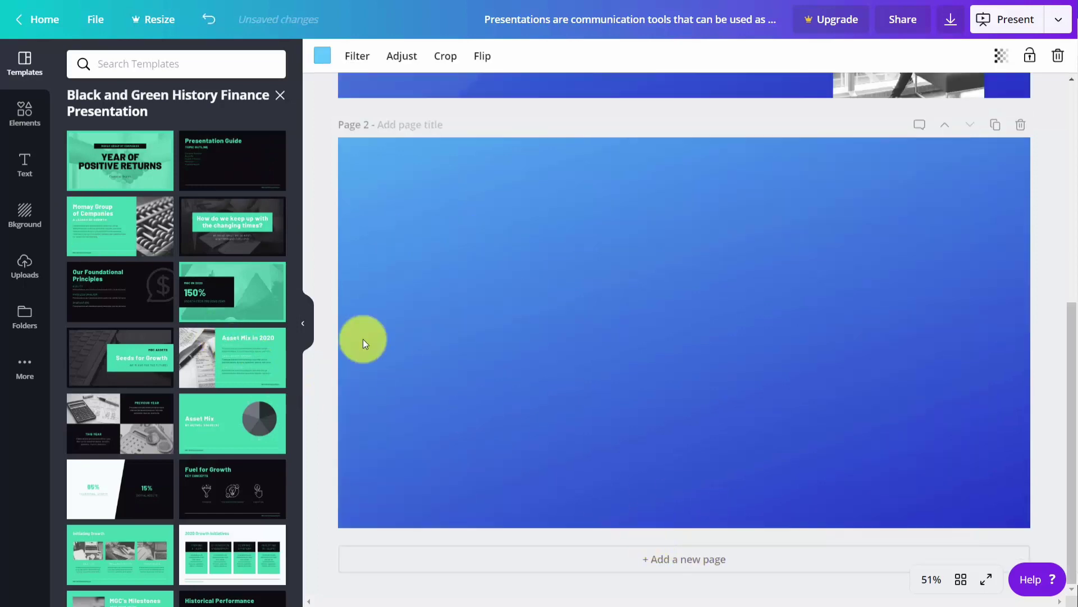
left_click(124, 153)
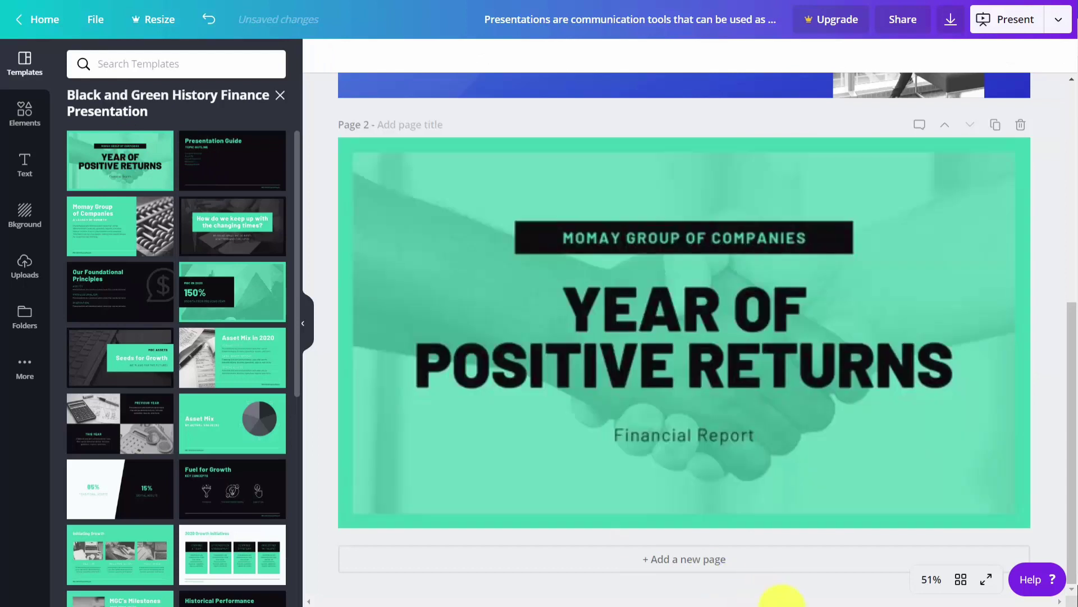
left_click(690, 562)
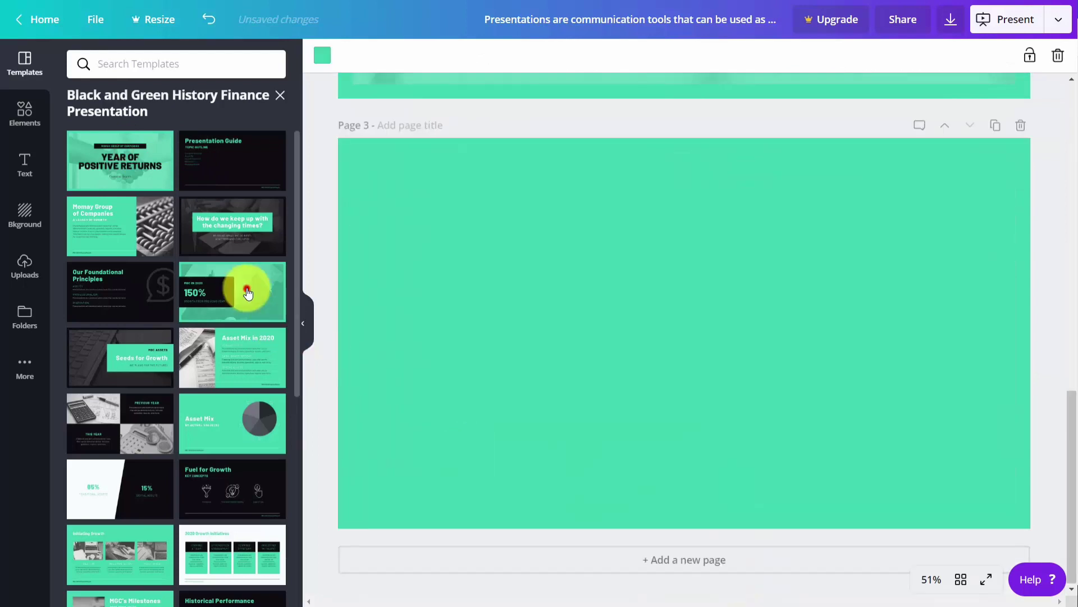
left_click(245, 289)
- Add pages 4–5 with the Asset Mix and Fuel for Growth layouts
left_click(674, 559)
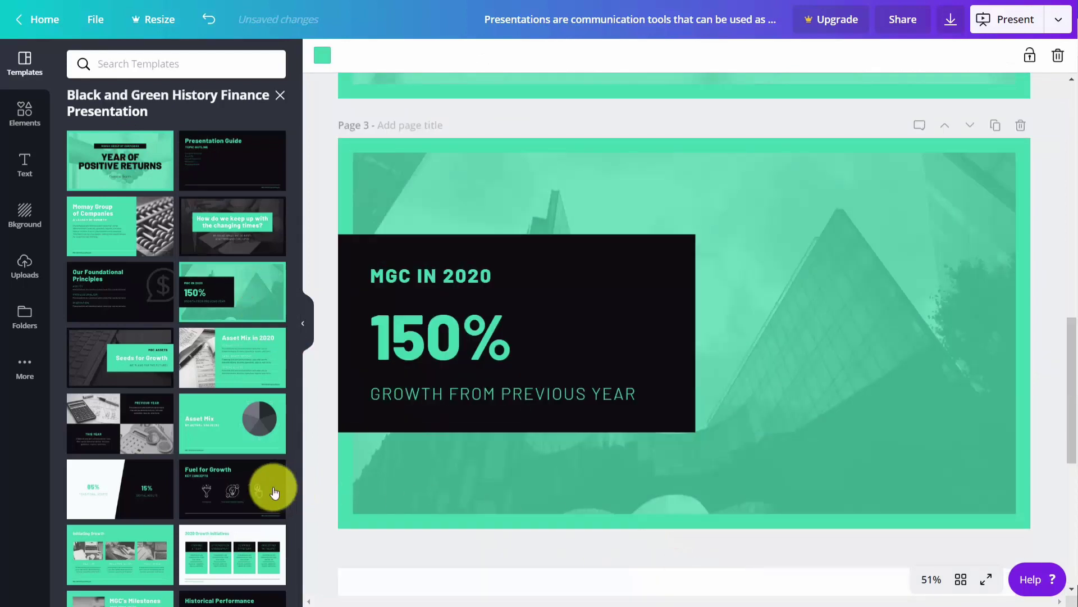
left_click(212, 433)
left_click(651, 560)
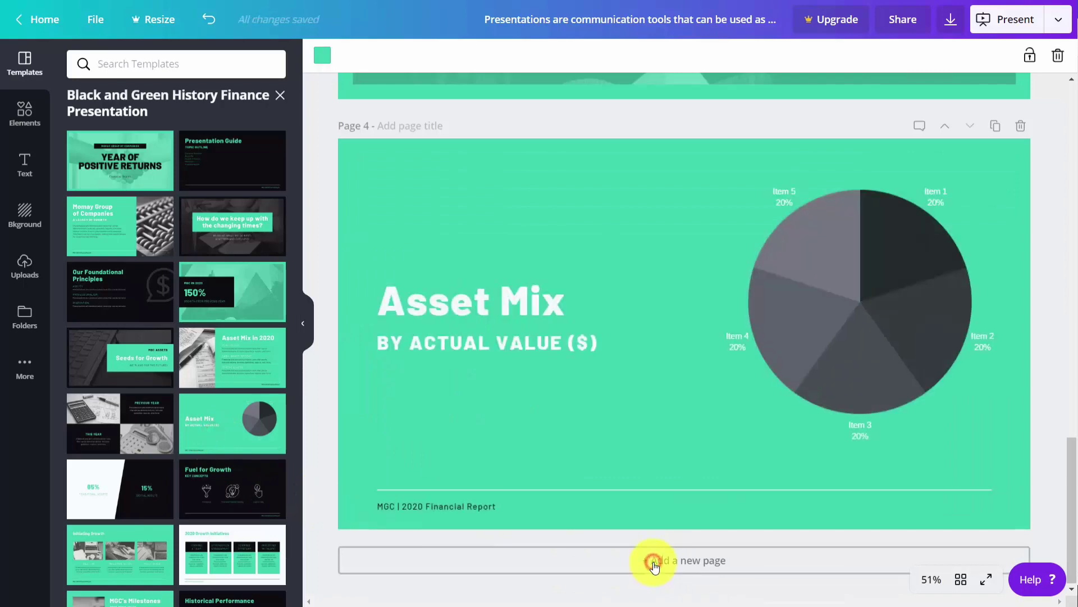
left_click(191, 482)
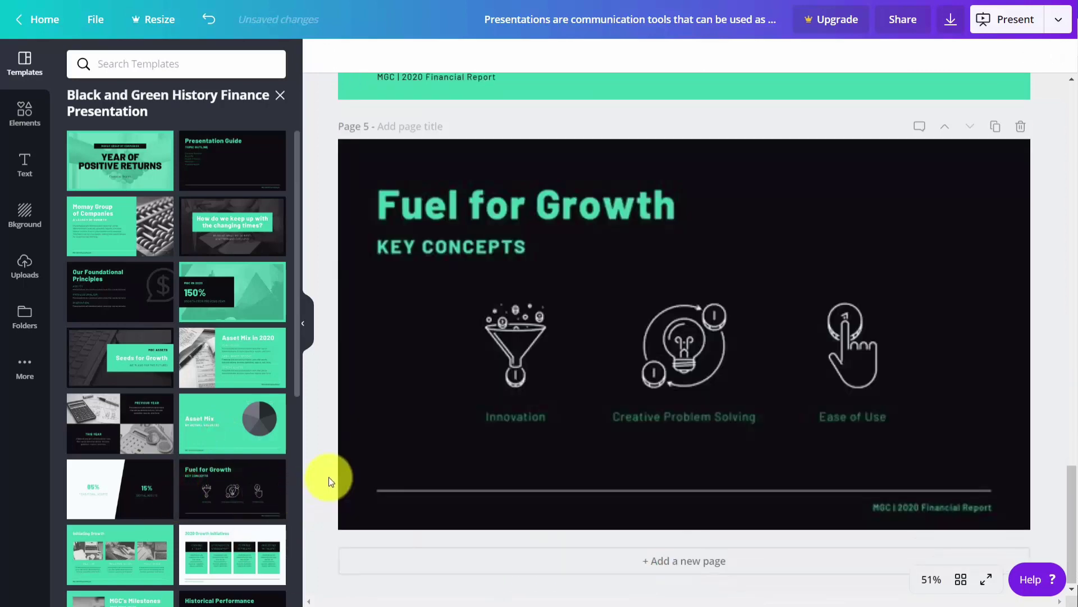
scroll(328, 478, "up", 5)
scroll(330, 481, "up", 15)
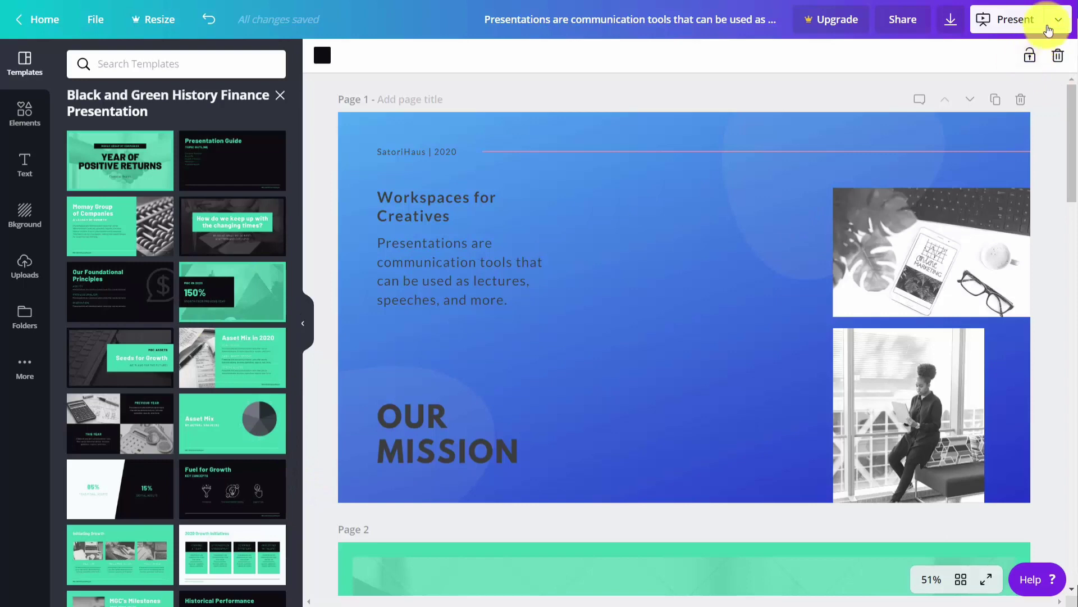
- Select Microsoft PowerPoint in the Present dropdown to open the deck's download panel
left_click(1058, 23)
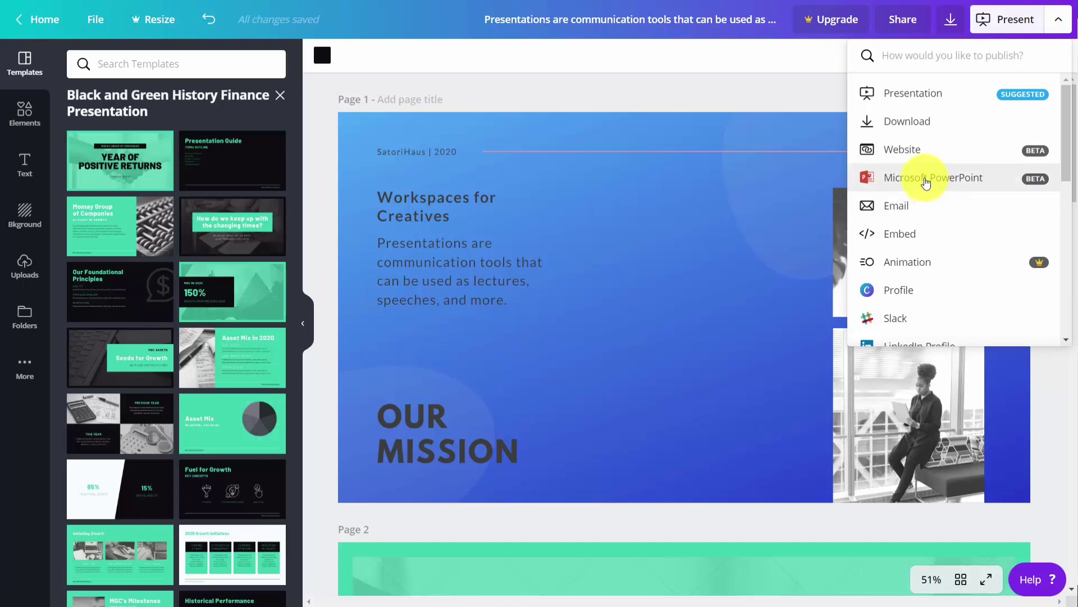
left_click(926, 180)
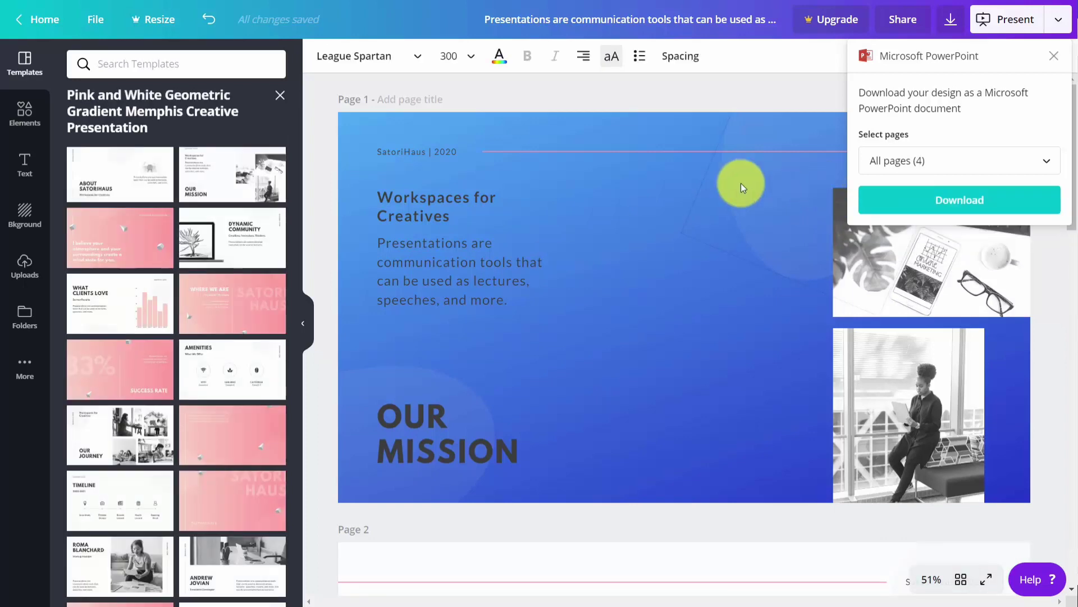
scroll(741, 183, "down", 15)
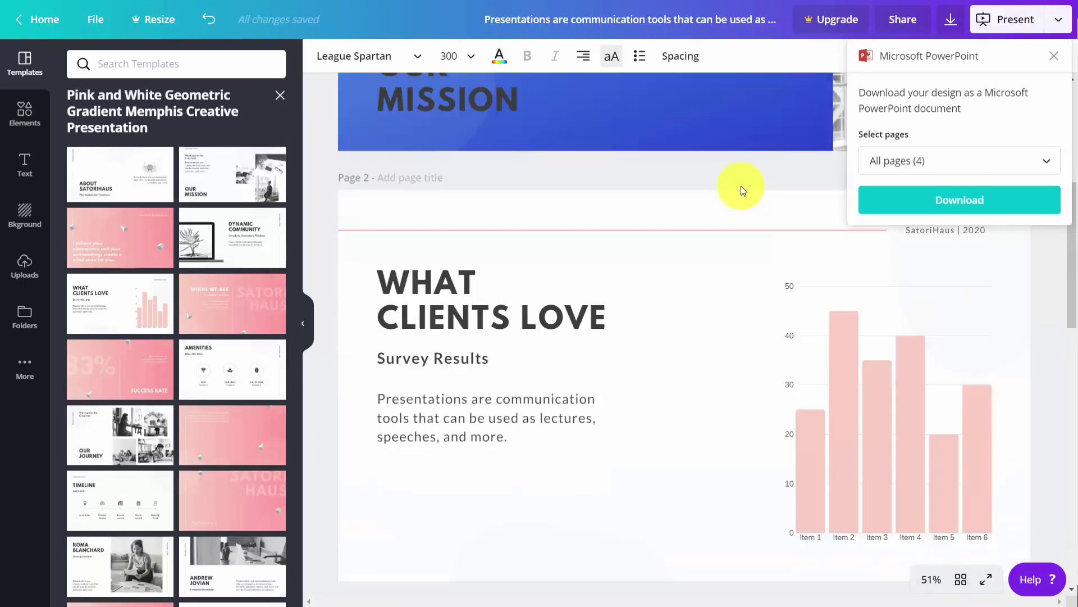
scroll(737, 187, "up", 10)
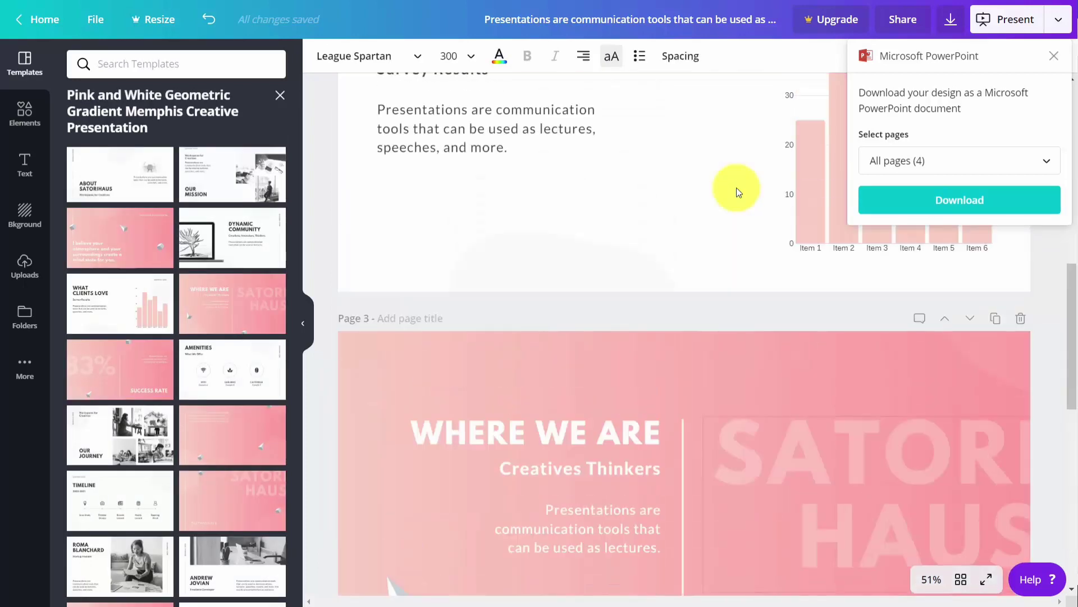
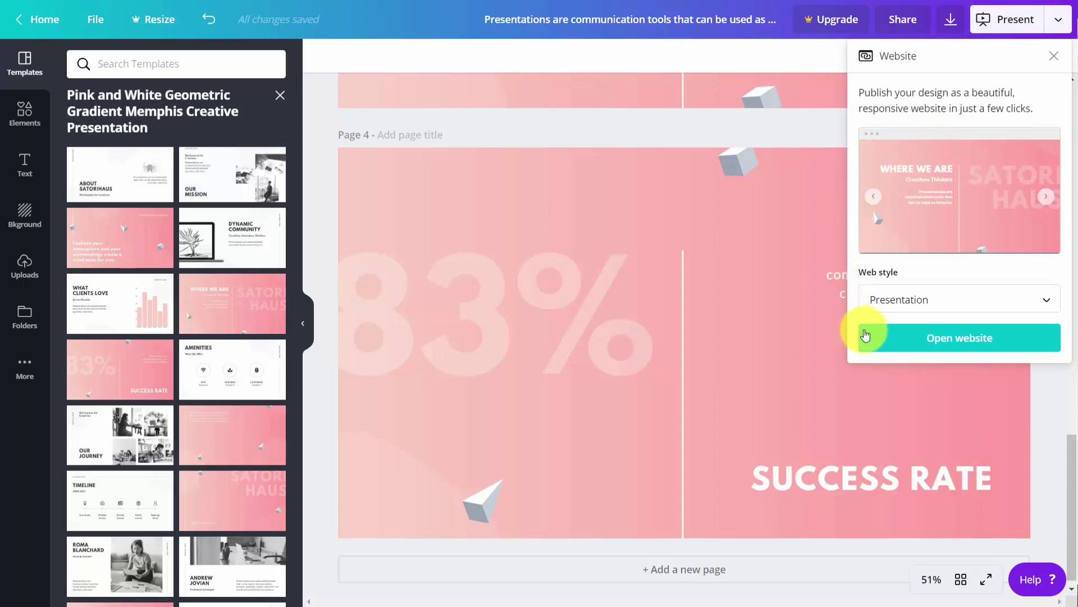
- Try the Scrolling and Classic navigation website styles, settle on Standard, and open the website
left_click(903, 294)
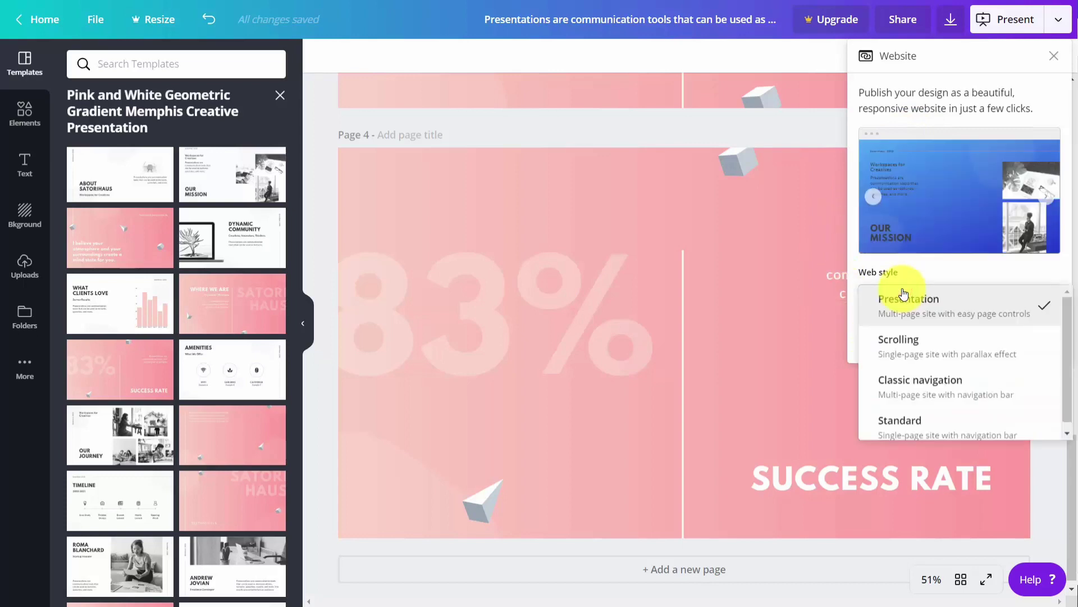
left_click(919, 340)
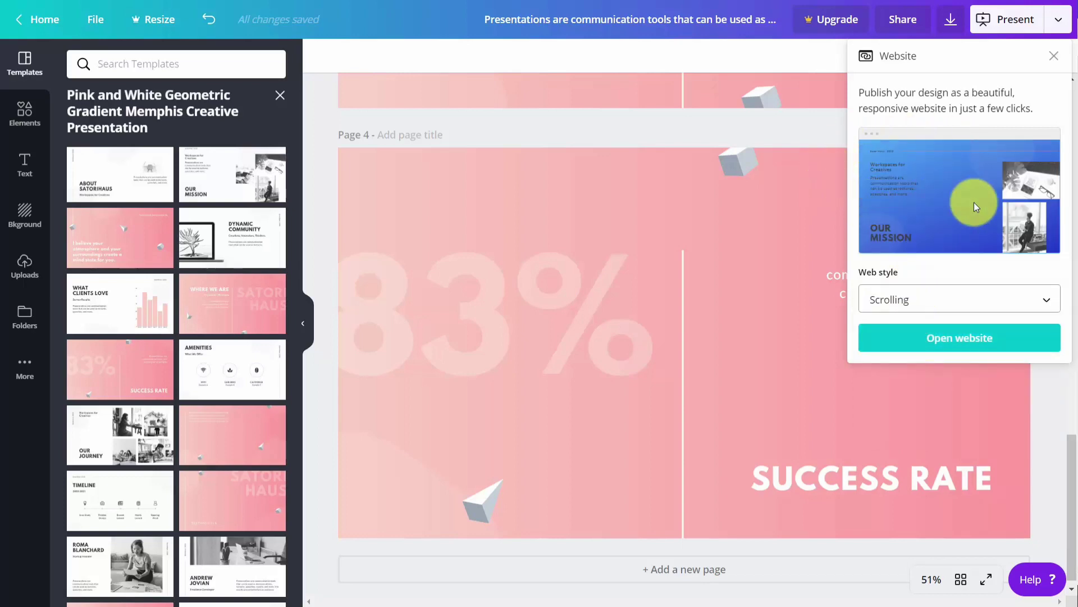
left_click(963, 293)
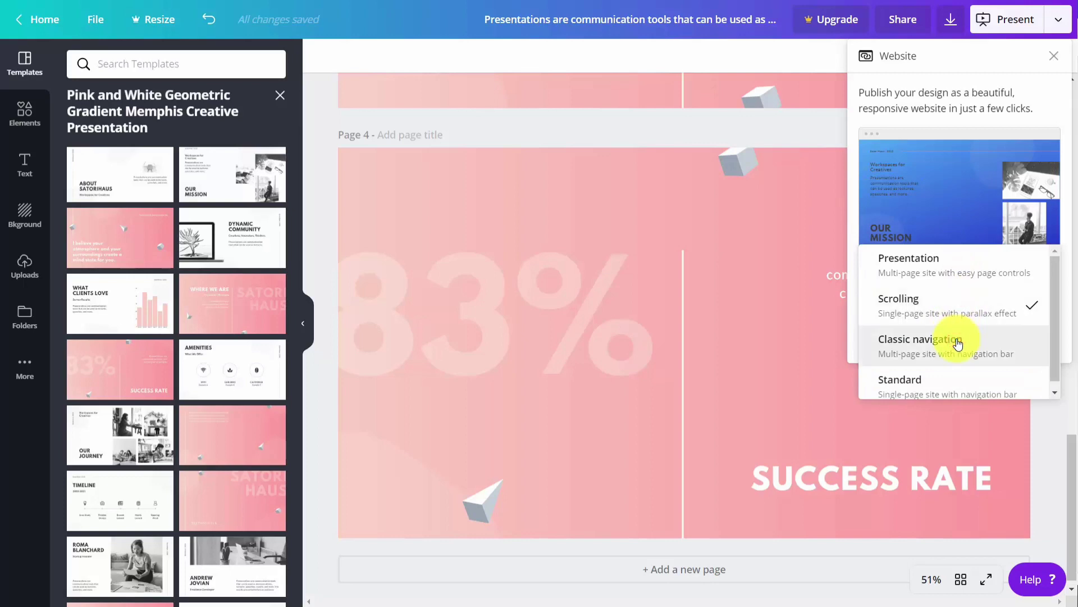
left_click(958, 342)
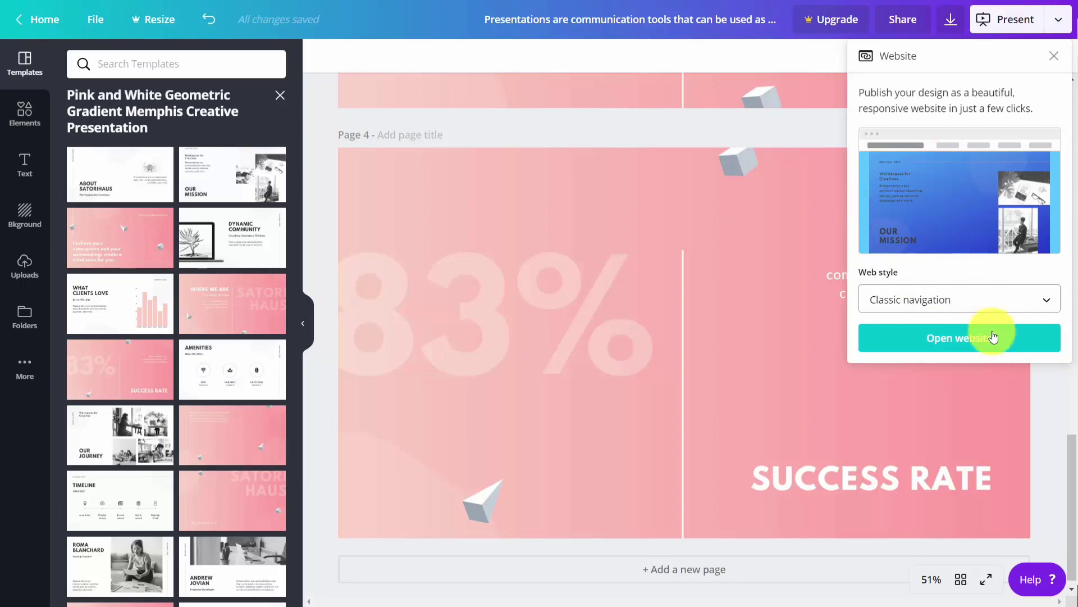
left_click(983, 315)
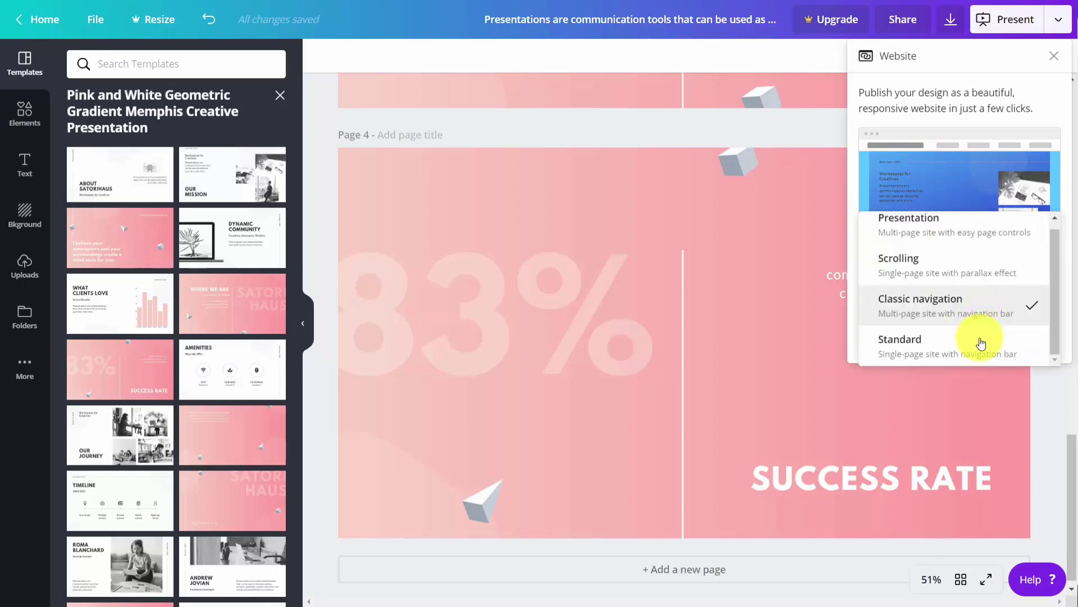
left_click(980, 341)
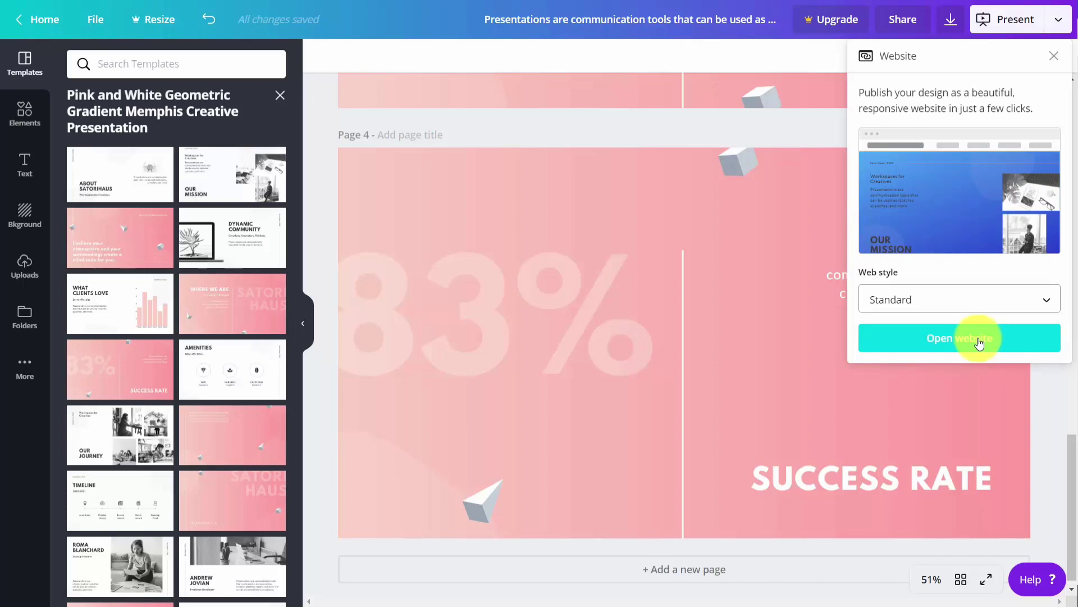
left_click(948, 340)
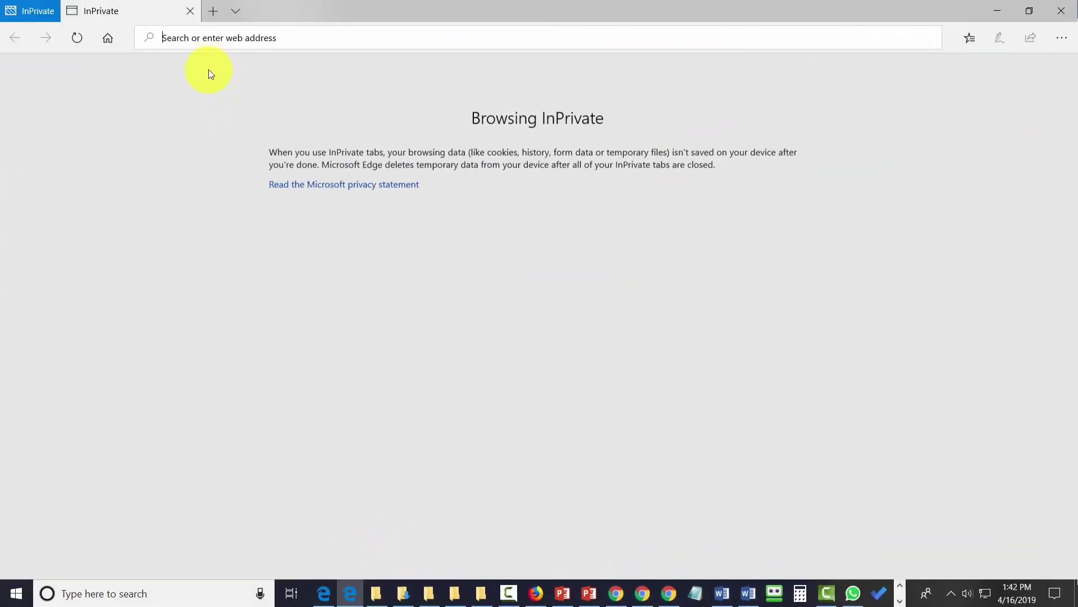
- Paste the design's web link into the InPrivate window's address bar and load it
left_click(192, 36)
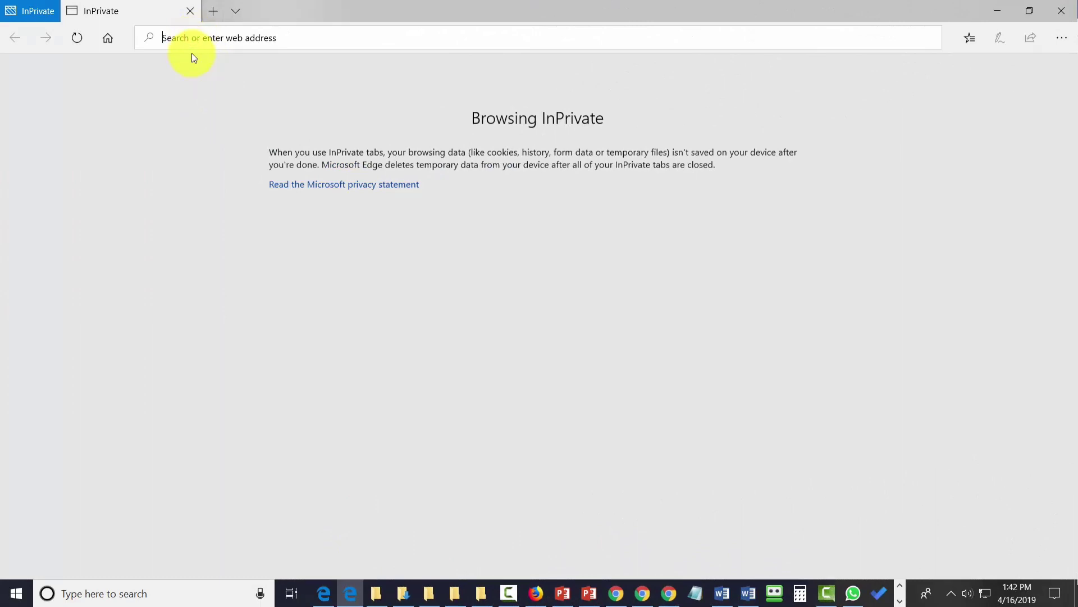
type("https://www.canva.com/design/DADXTdP3Xes/W0hUv48yNFbHdbFqHLbvIw/view?website#4")
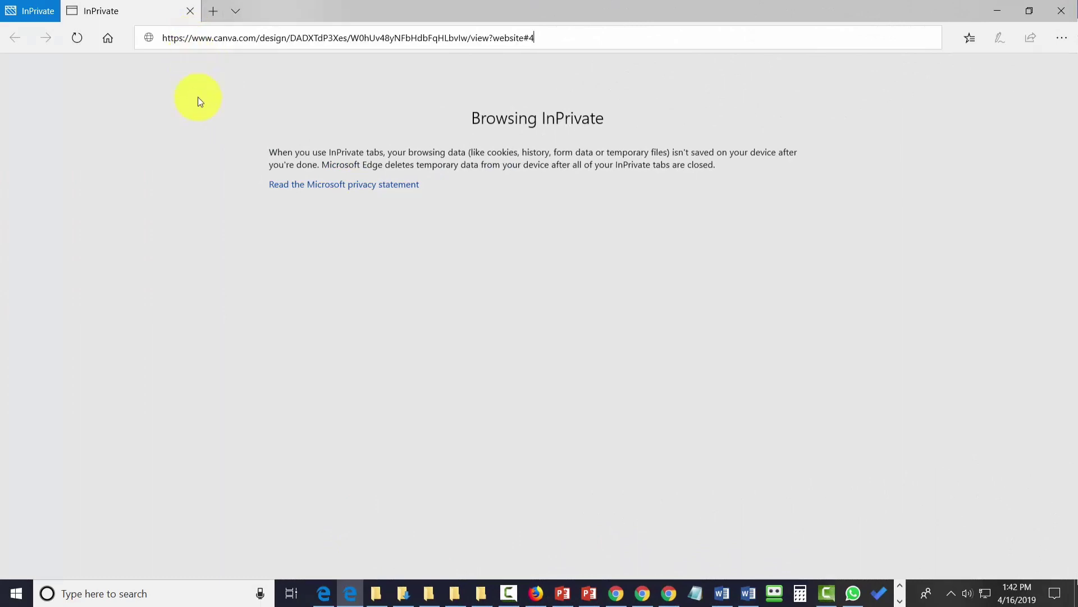
key("Return")
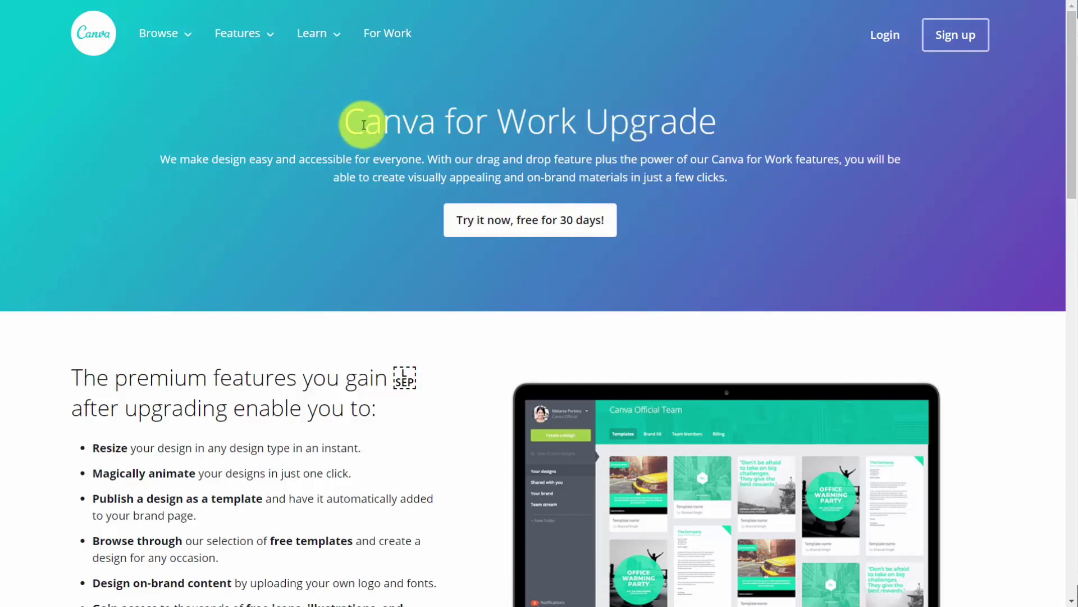
- Open the 30-day free trial plan comparison, scroll through it, and show yearly billing prices
left_click(522, 233)
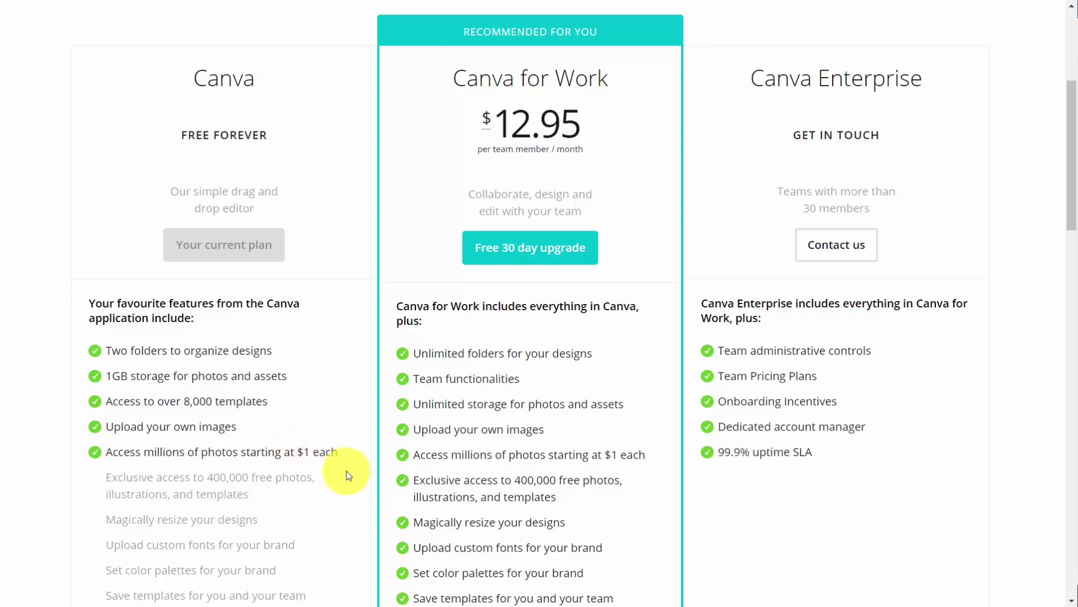
scroll(440, 481, "down", 3)
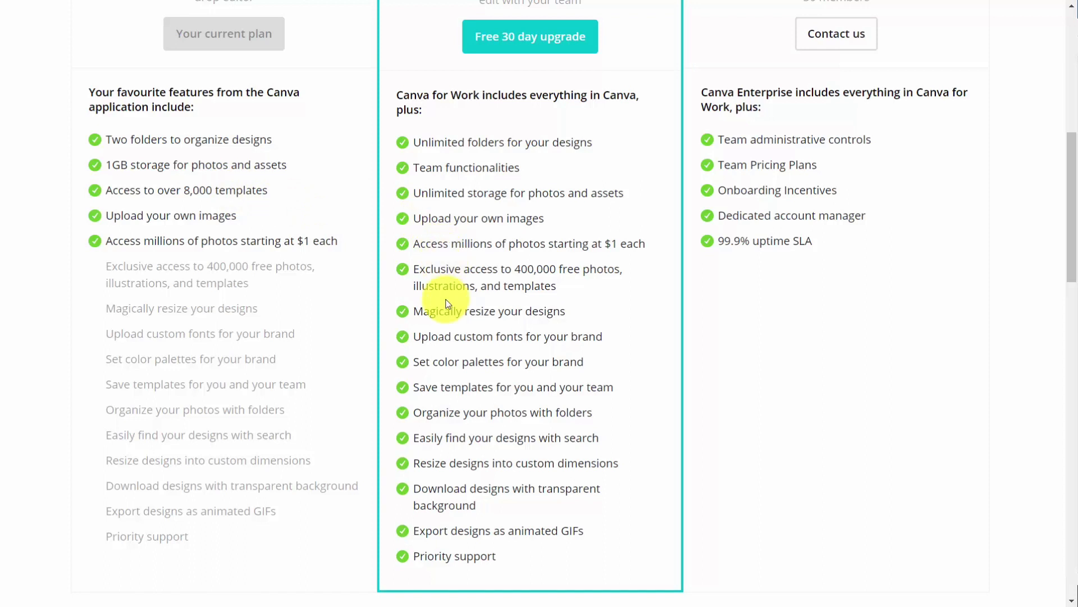
scroll(538, 252, "up", 9)
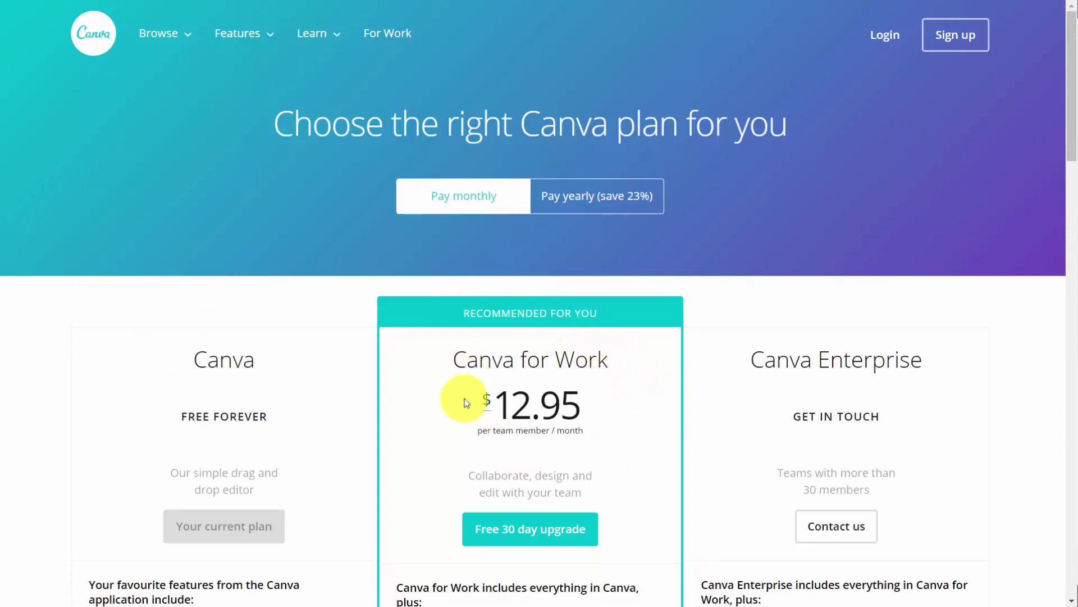
left_click(562, 207)
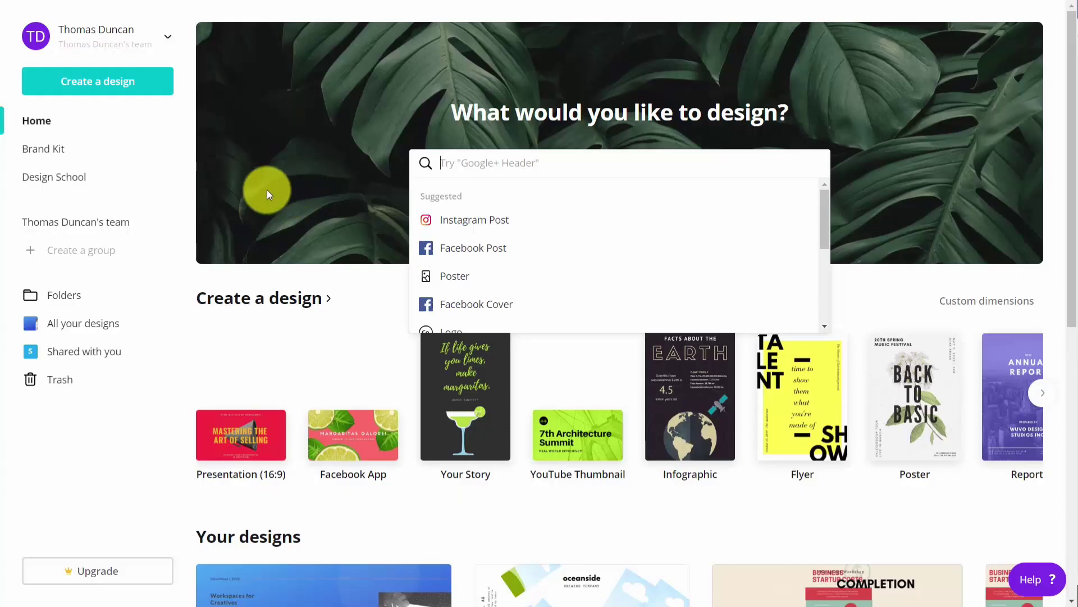
- Start a Presentation (16:9) with the pink Social Media Strategy title slide and select its background
left_click(183, 248)
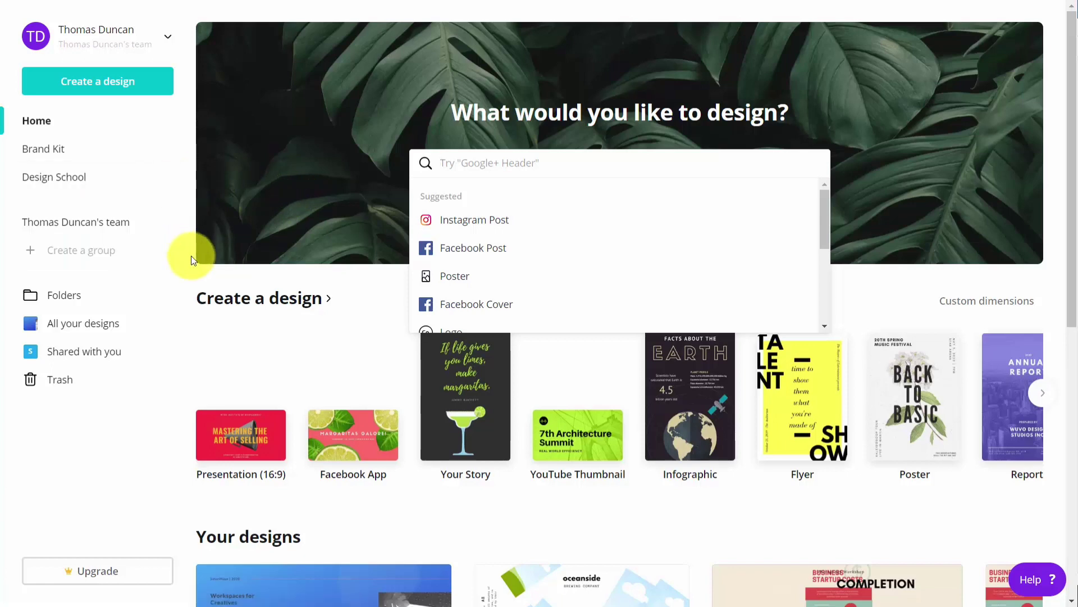
left_click(247, 435)
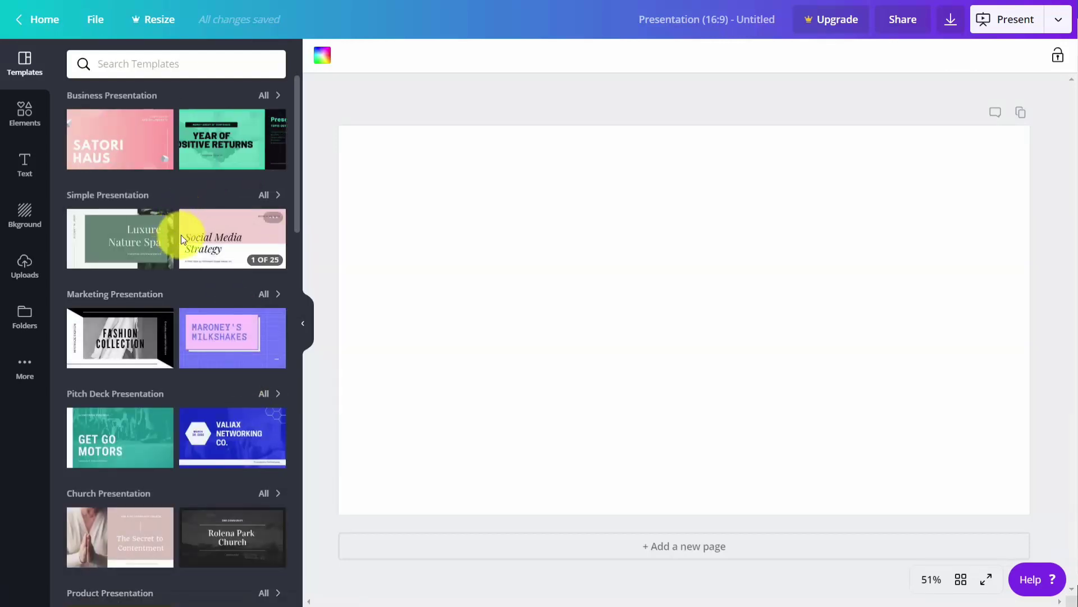
left_click(205, 239)
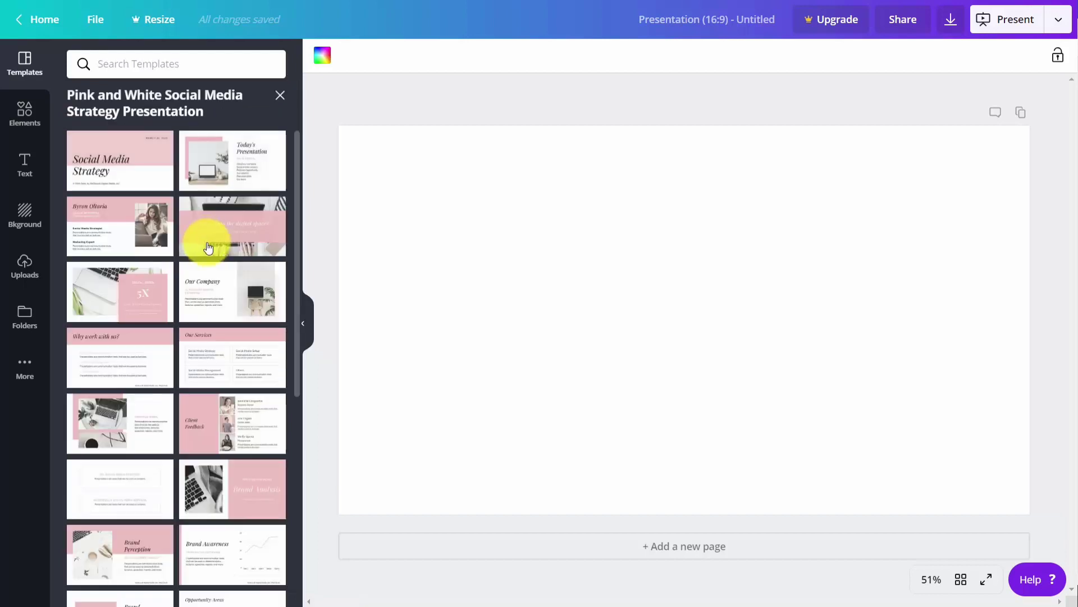
left_click(115, 163)
left_click(470, 202)
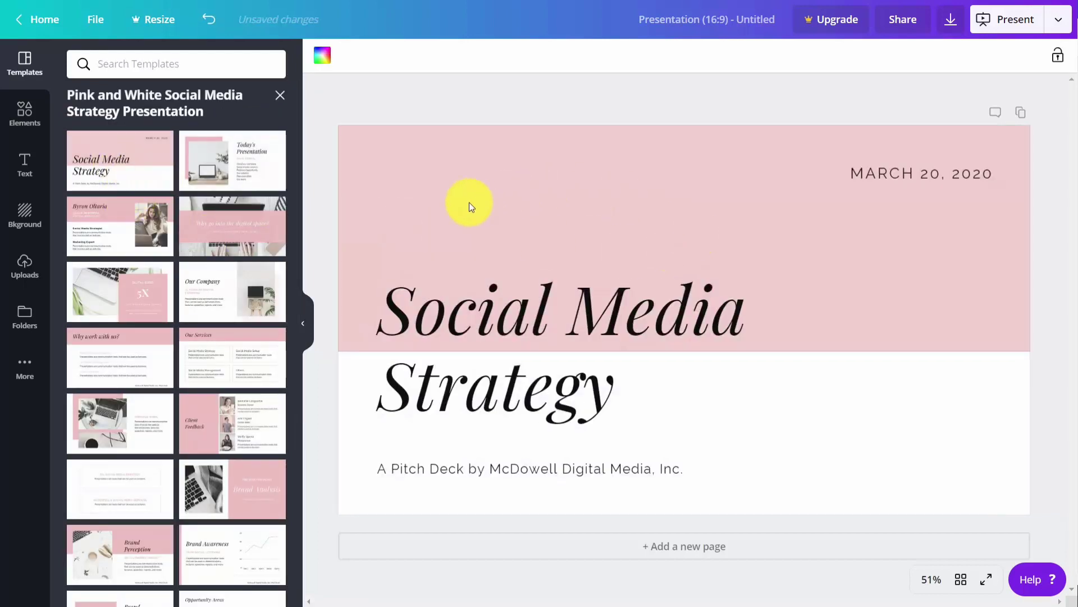
- Browse the Elements, Text, Backgrounds and Uploads libraries, ending on the More apps list
left_click(28, 116)
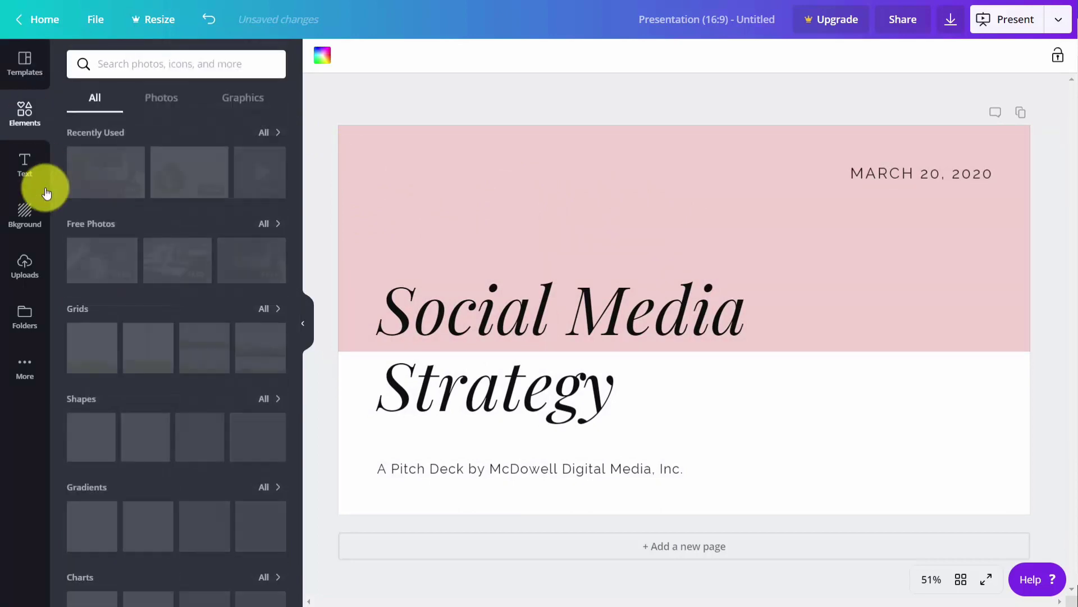
left_click(23, 163)
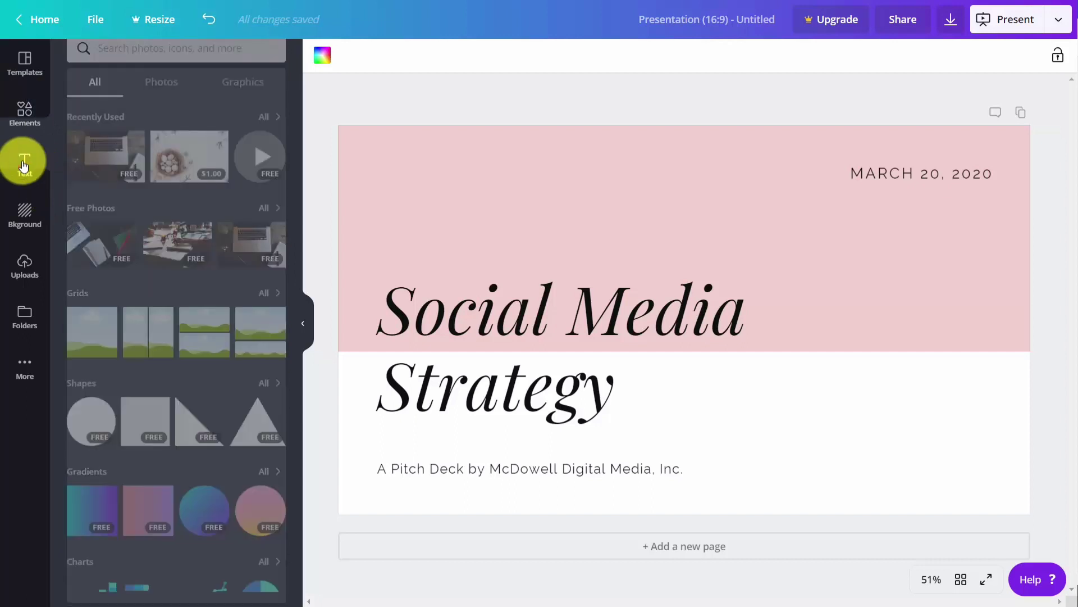
left_click(30, 224)
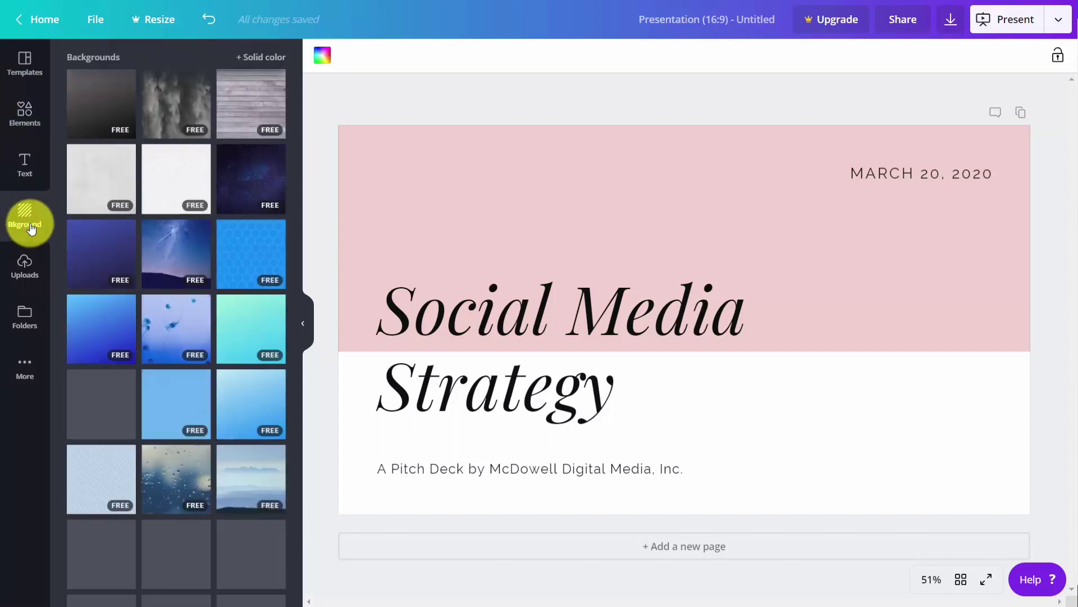
left_click(28, 266)
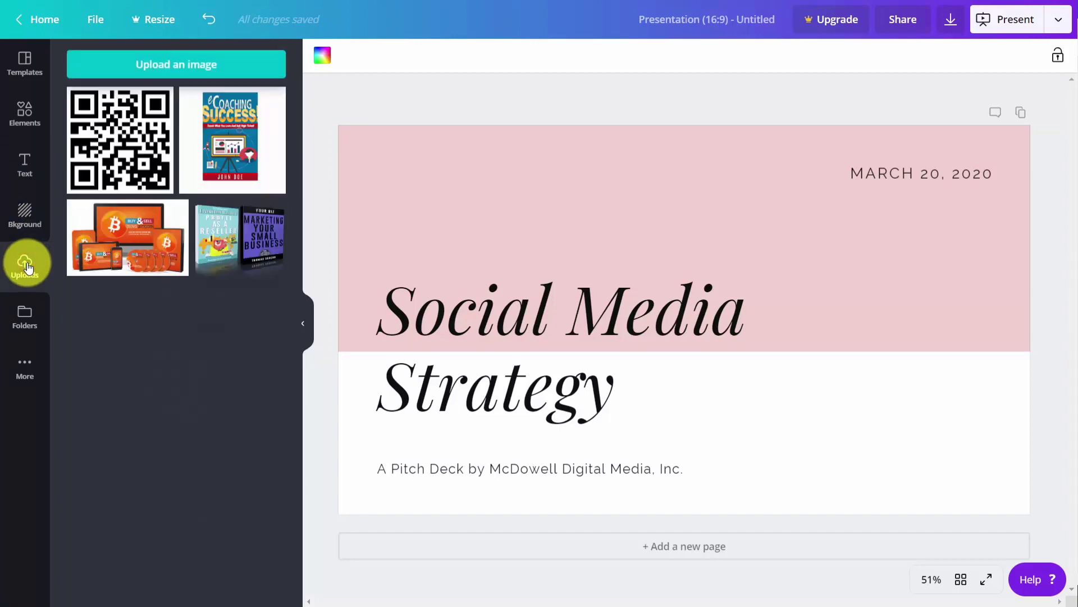
left_click(23, 366)
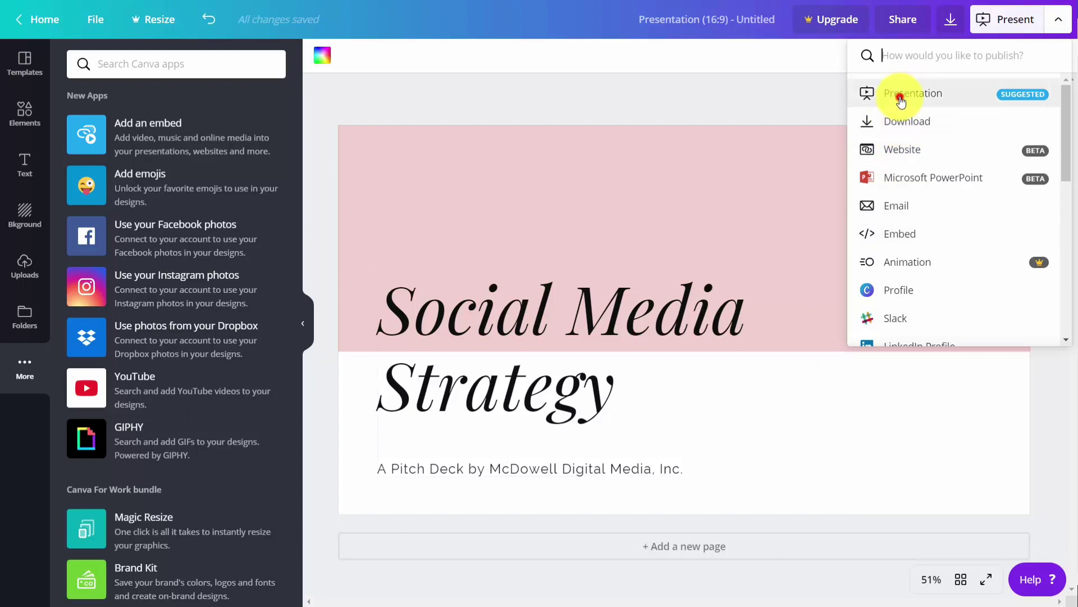
- Open the presentation's Download options and check the File type list, with PDF Standard suggested
left_click(875, 123)
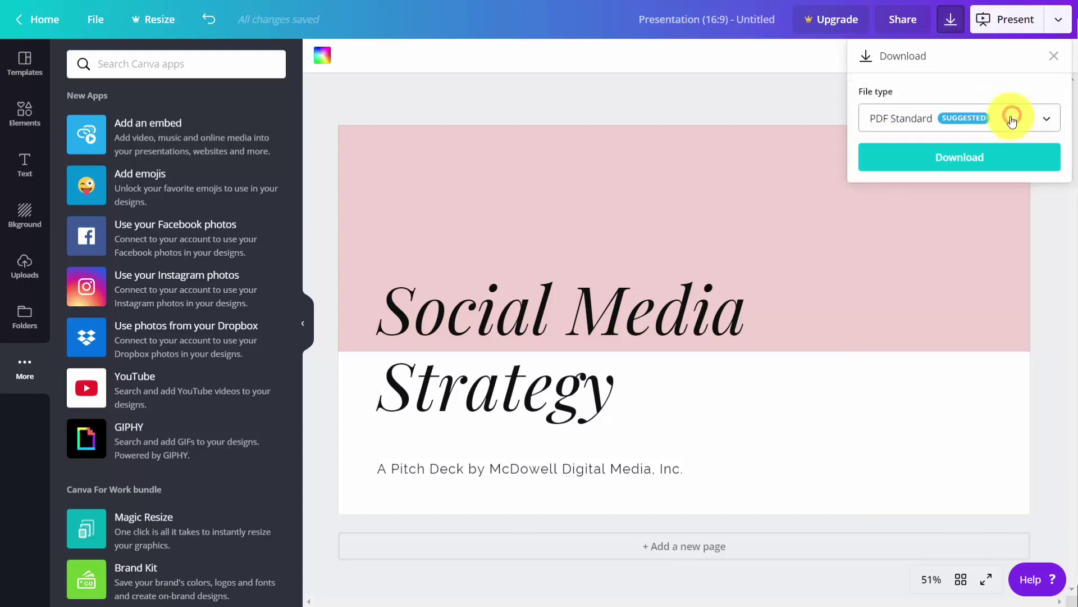
left_click(1013, 119)
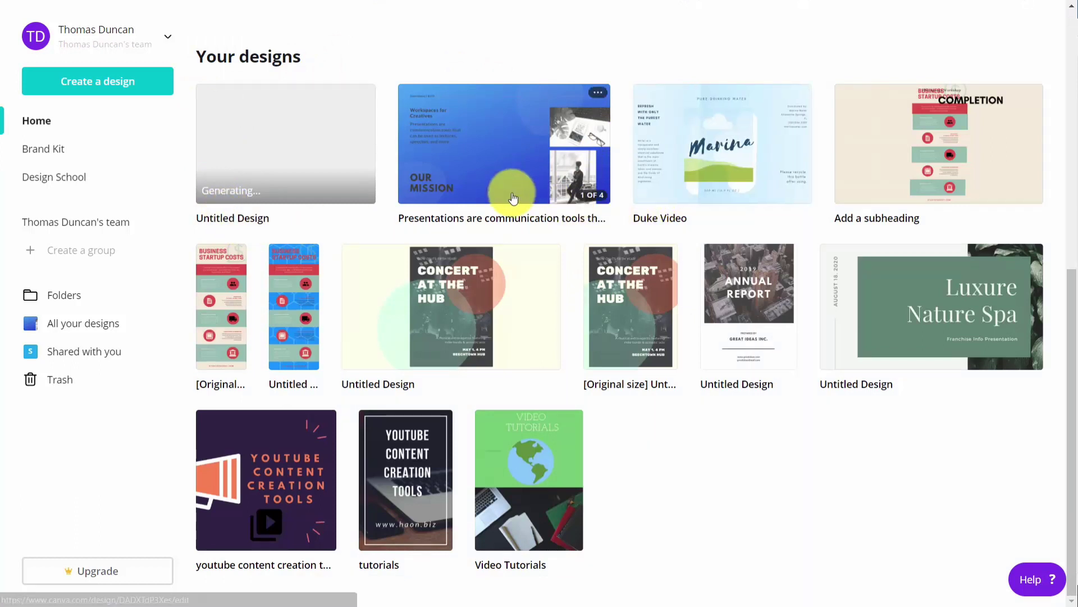
mouse_move(513, 197)
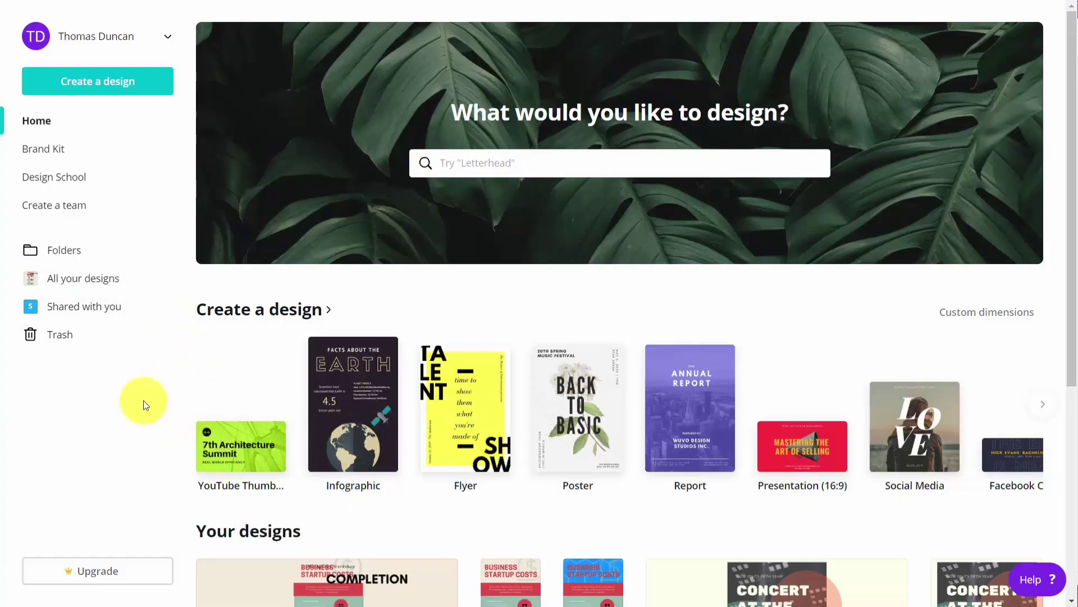
- View the public profile and its Edit info form, then go to Account settings
left_click(115, 38)
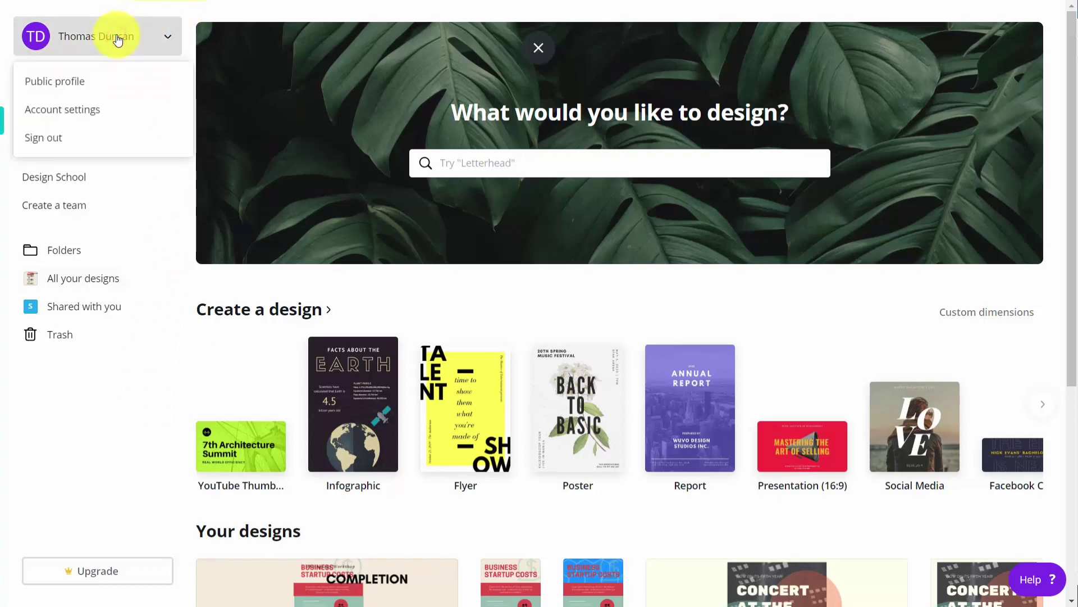
left_click(83, 86)
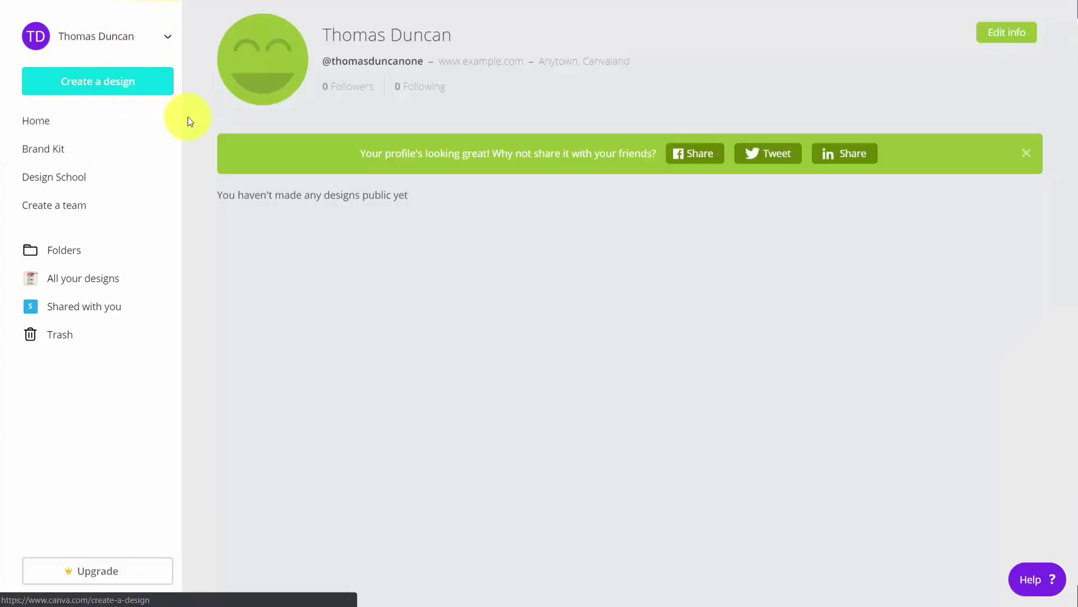
left_click(1006, 35)
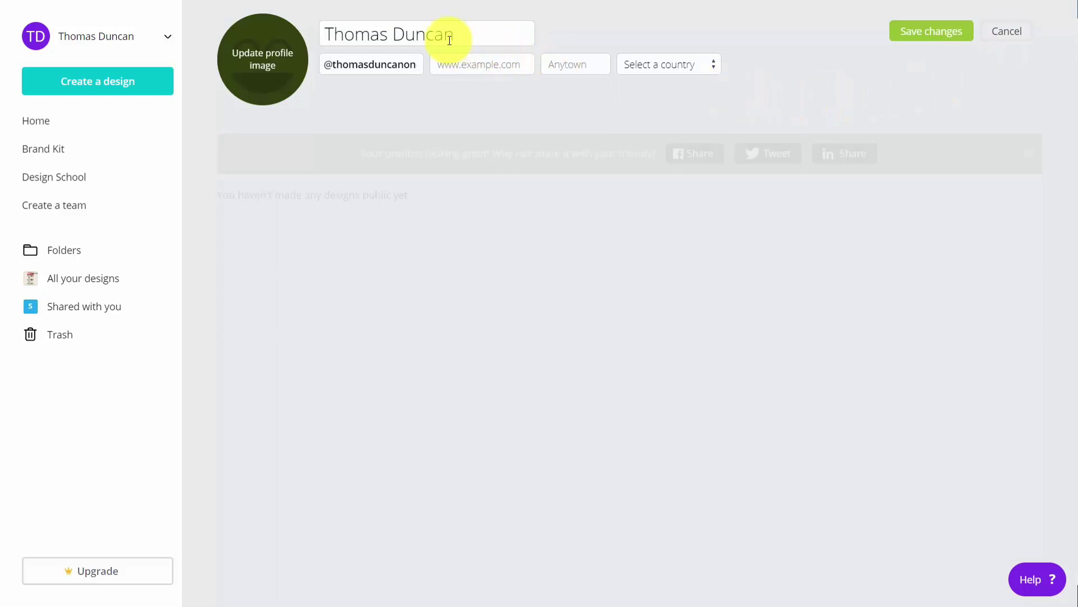
left_click(361, 34)
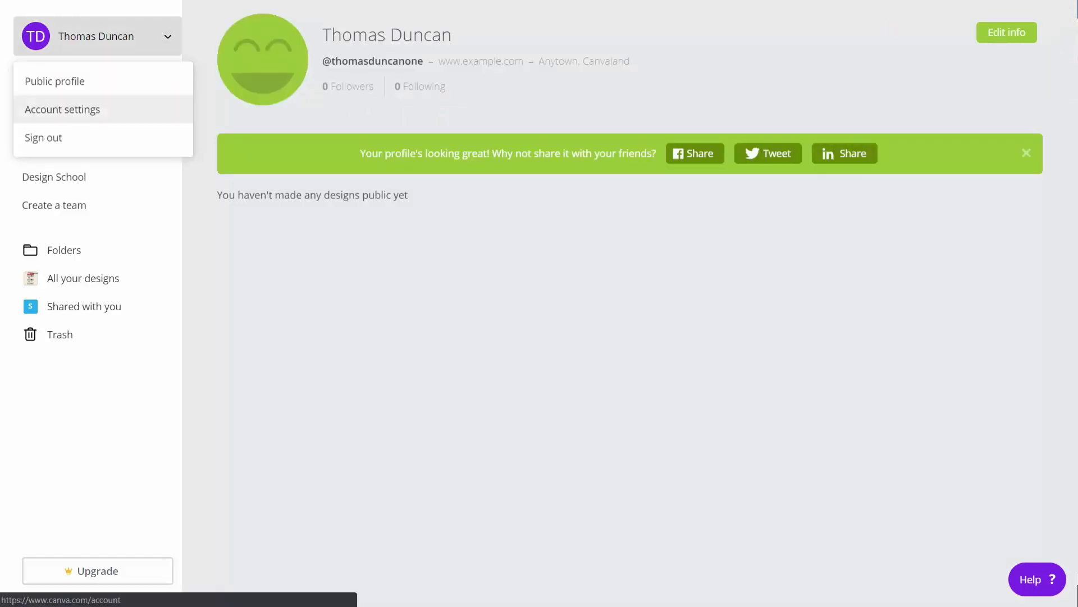
left_click(62, 109)
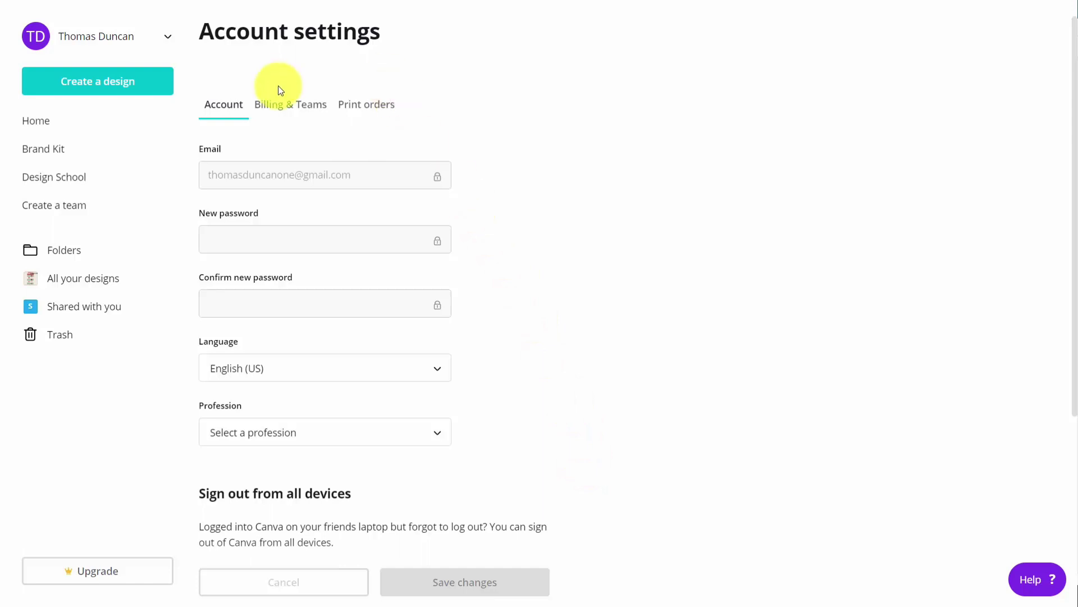
- Switch Account settings to the Billing & Teams tab, showing no credit card and 0 credits
left_click(296, 104)
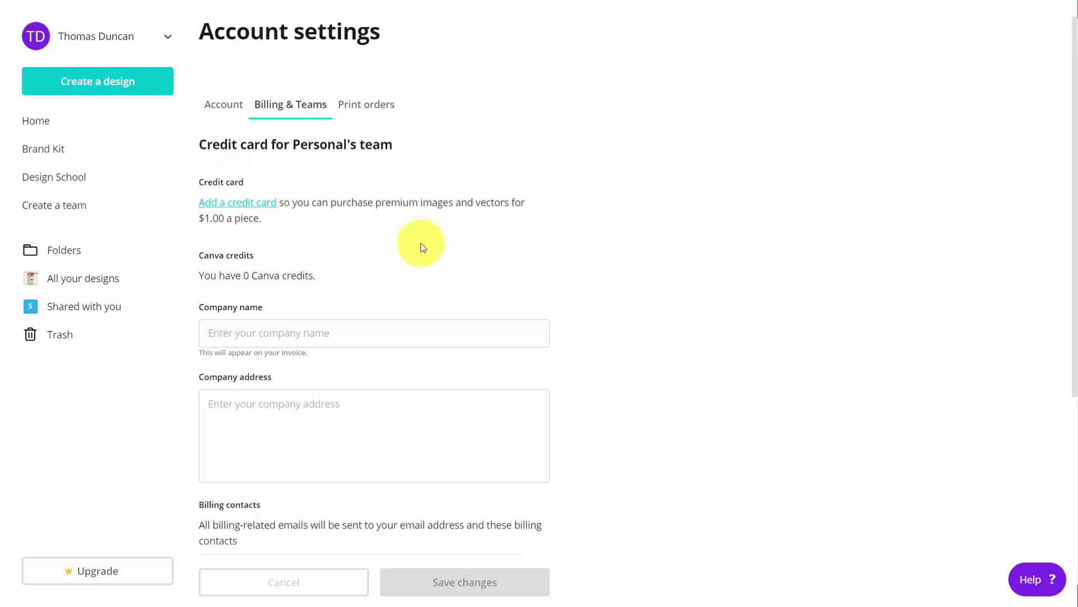
- Scroll through the billing details and billing email field, then view the empty Print orders tab
scroll(420, 242, "down", 5)
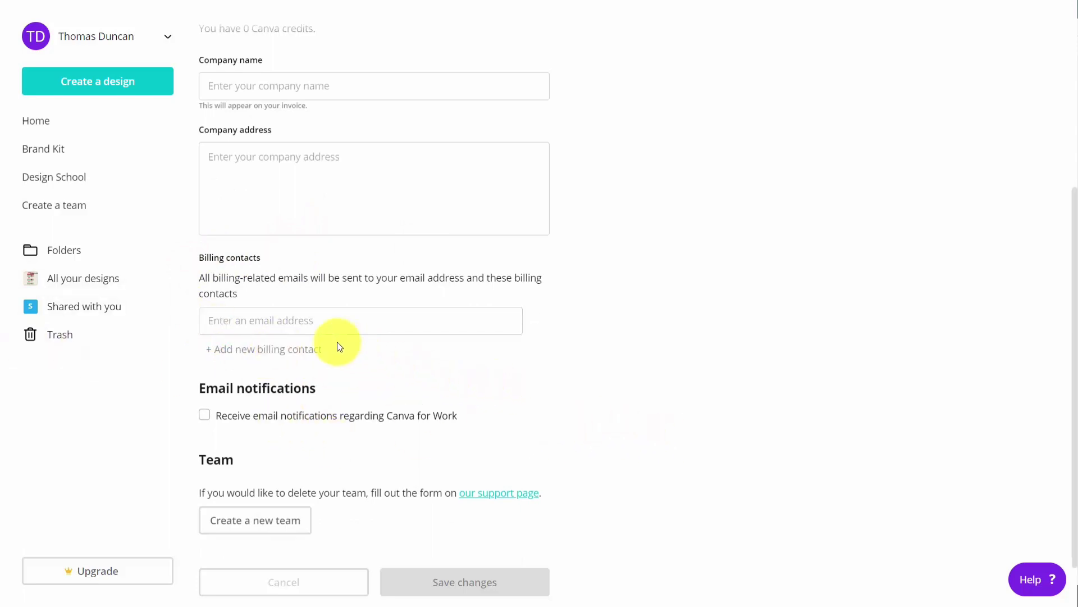
left_click(318, 320)
scroll(385, 166, "up", 5)
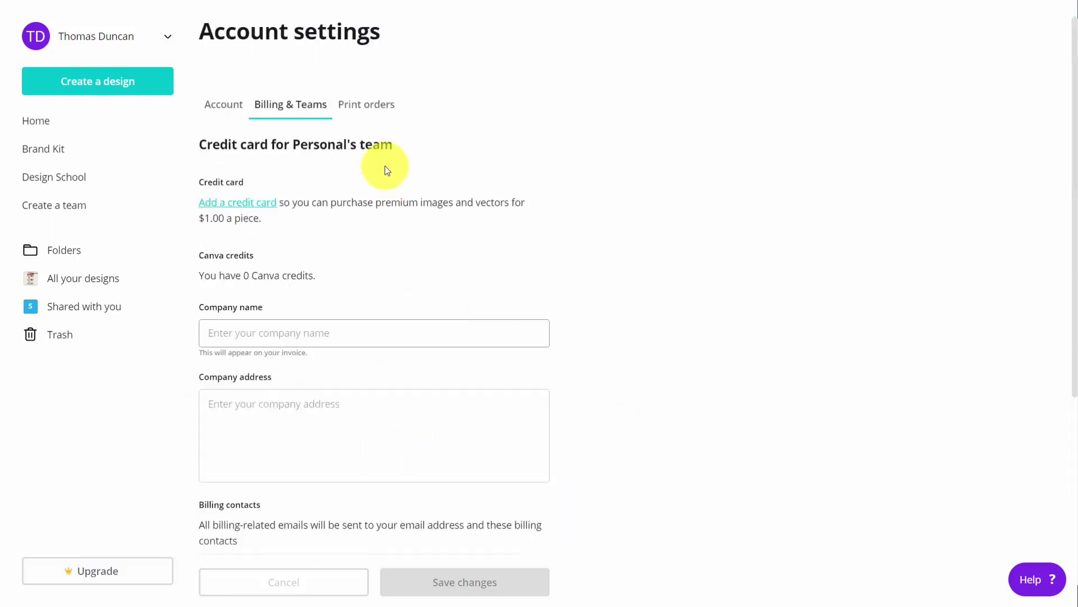
left_click(376, 121)
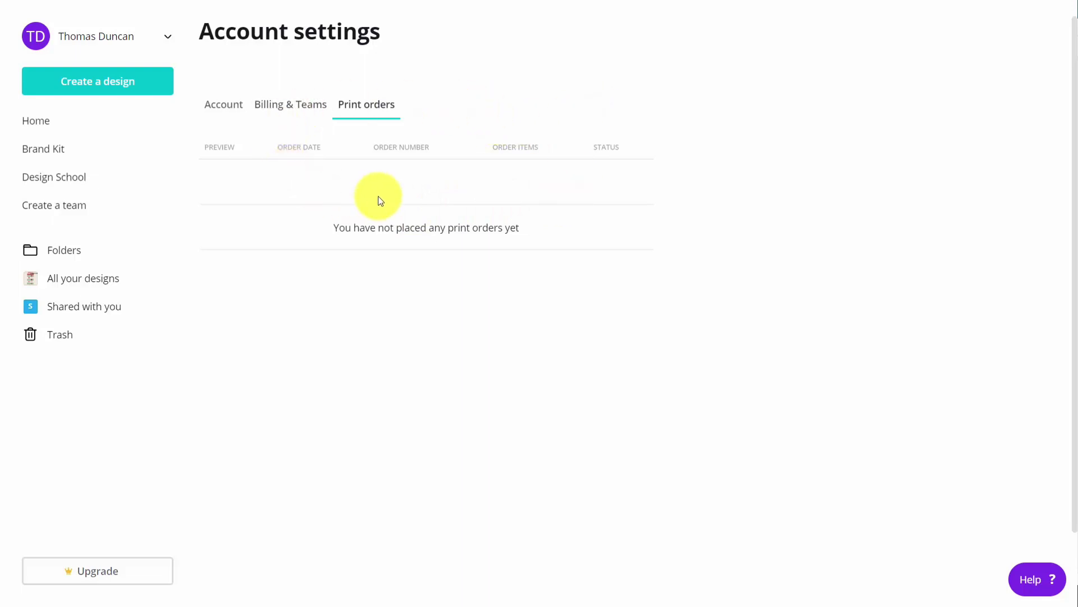
- Go back to the Account tab and scroll through the account details
key("alt+Left")
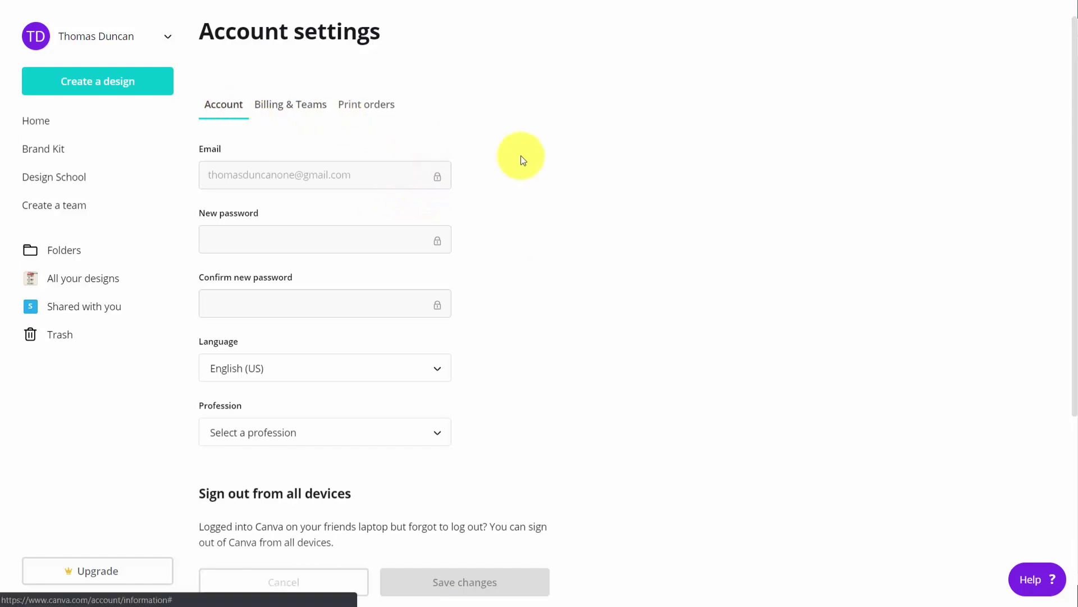
scroll(479, 155, "down", 4)
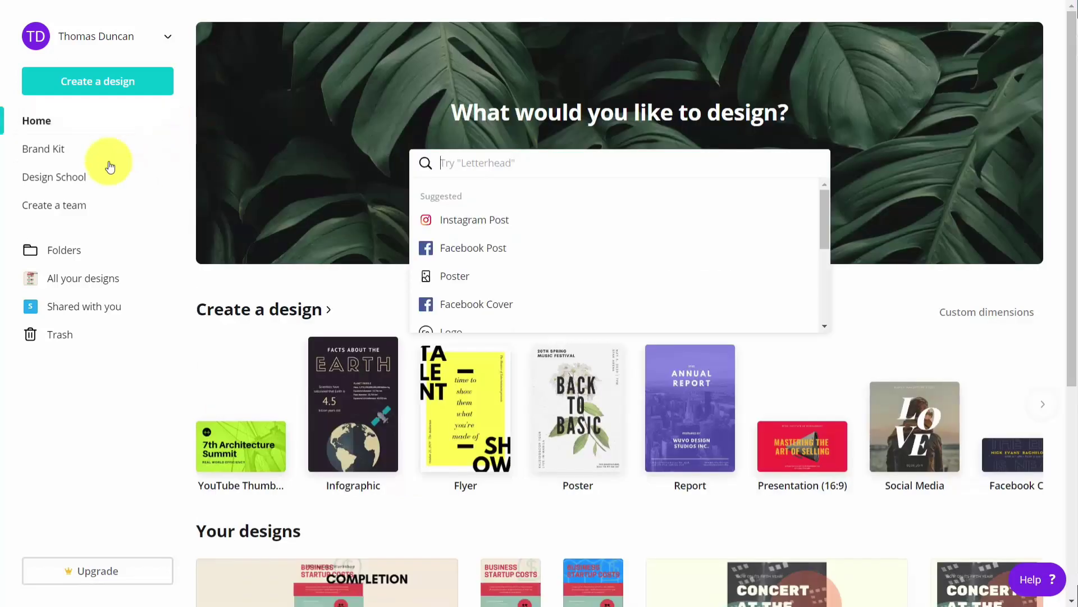
- In the Brand Kit, add blue and purple brand colours, then delete an extra yellow-green swatch
left_click(46, 151)
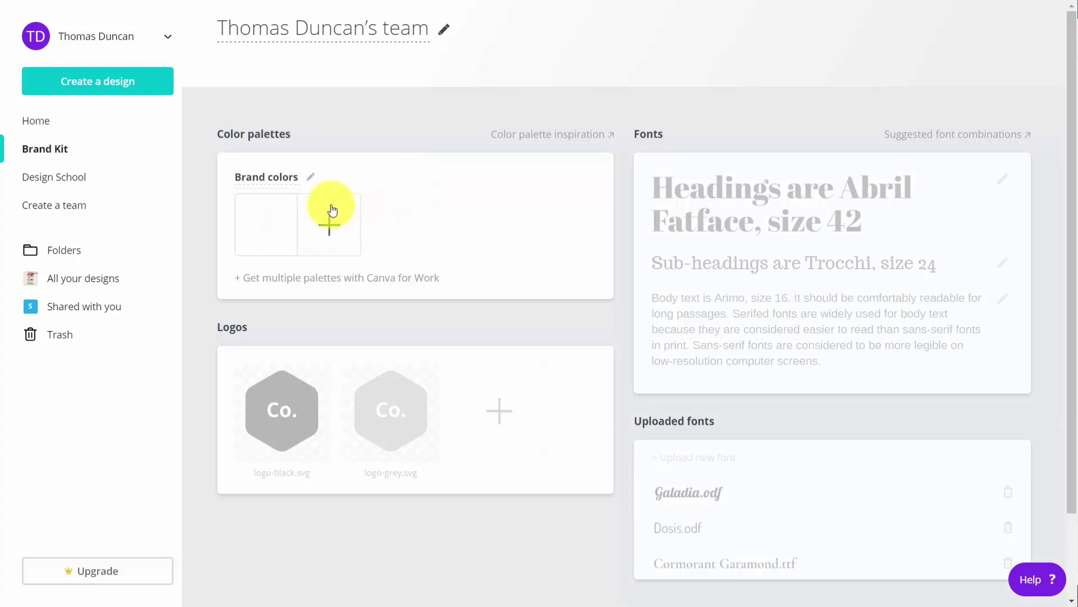
left_click(326, 225)
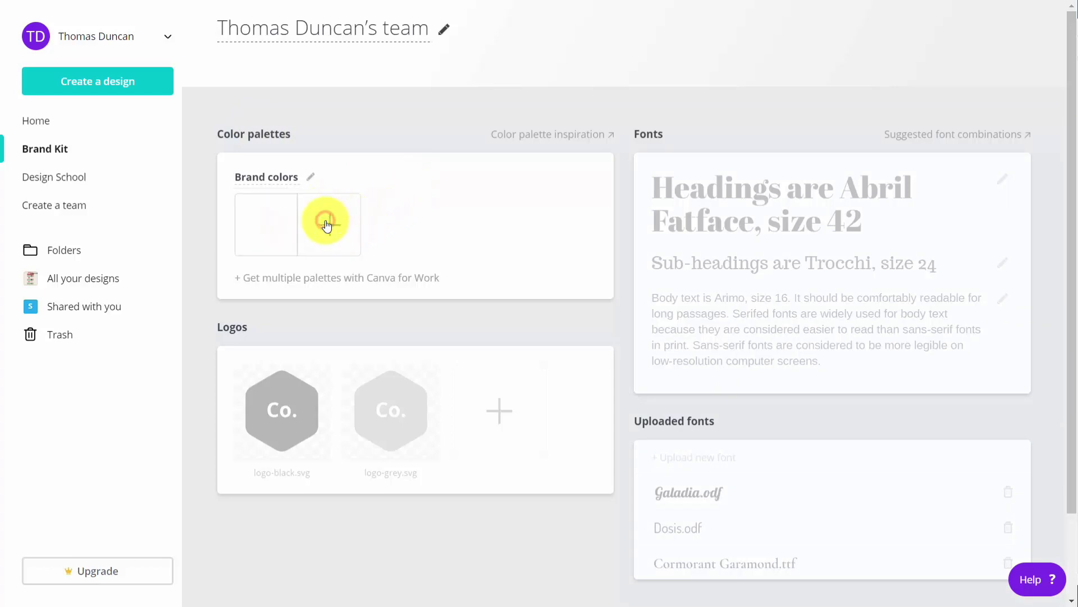
left_click(323, 222)
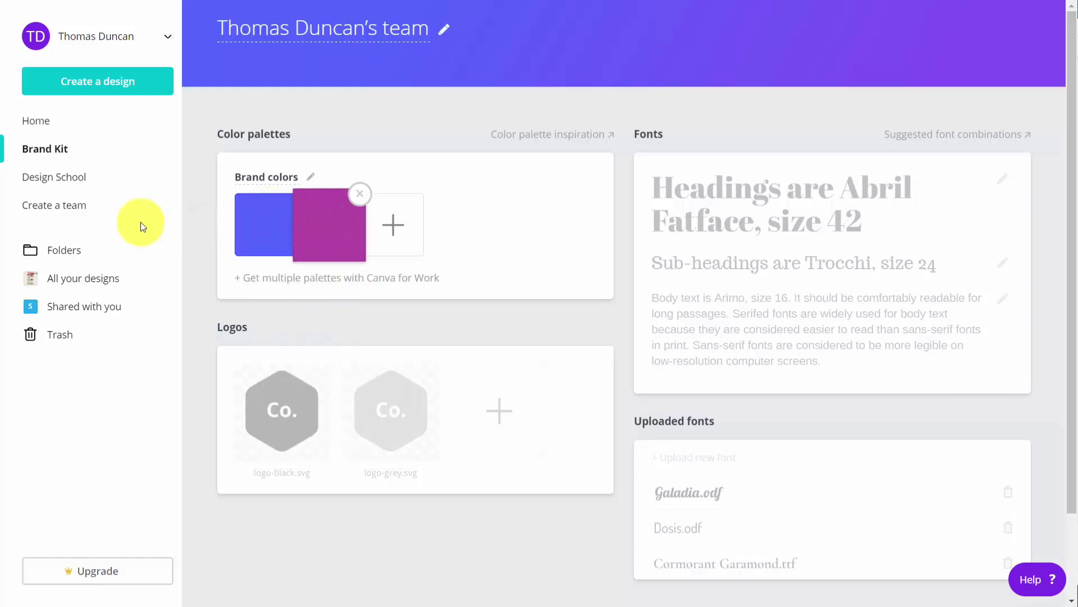
left_click(394, 229)
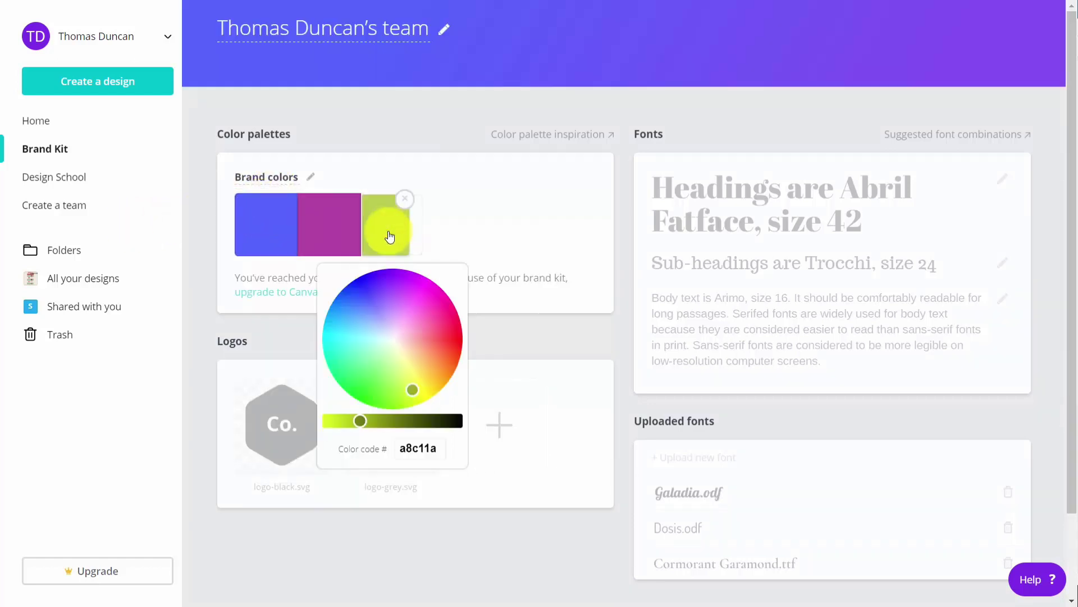
left_click(387, 119)
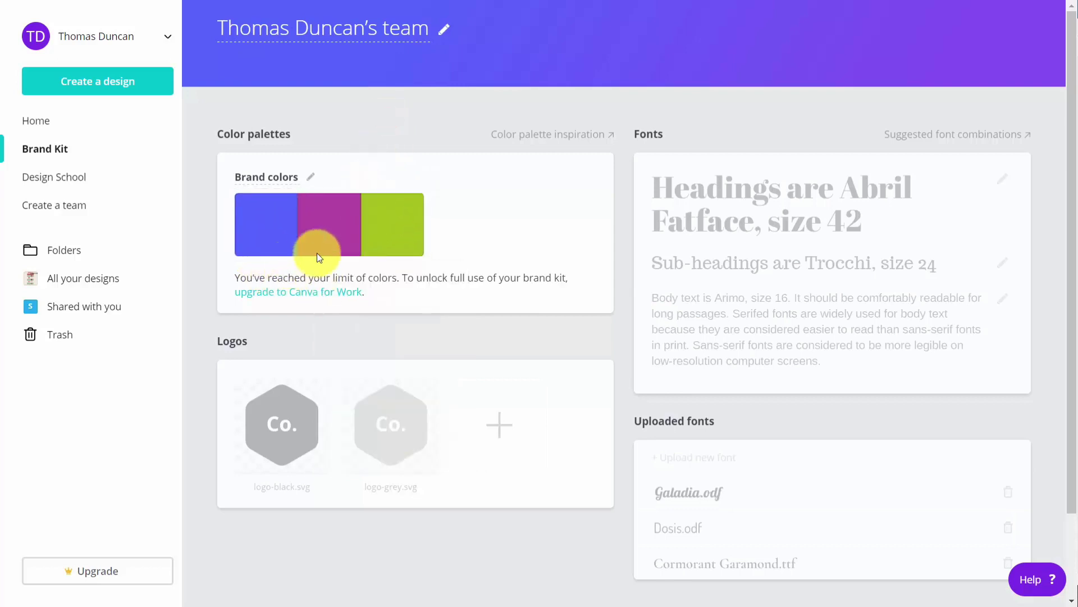
left_click(414, 189)
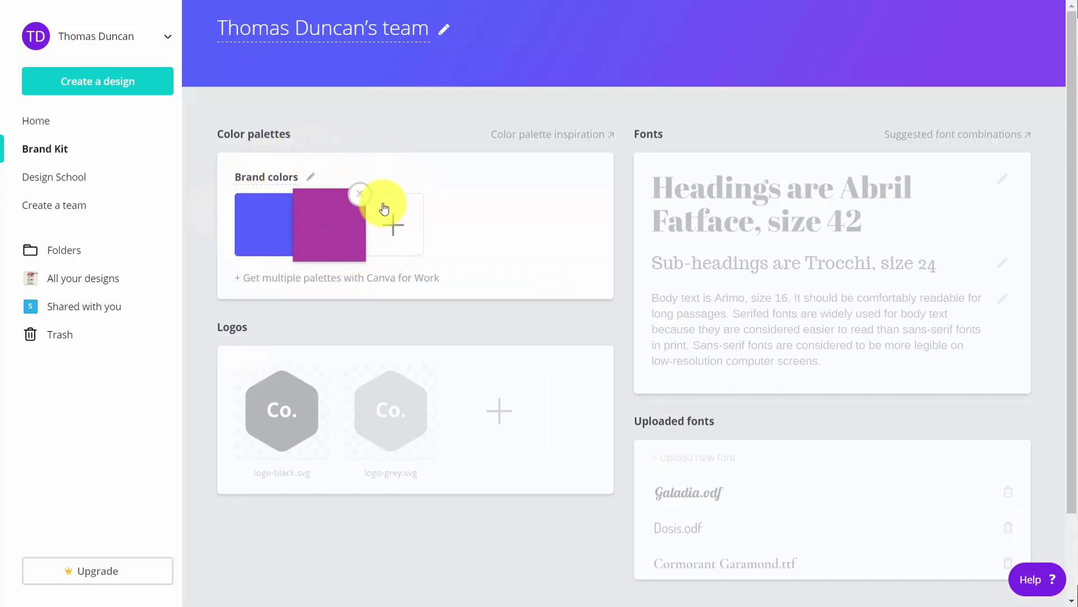
scroll(433, 171, "down", 2)
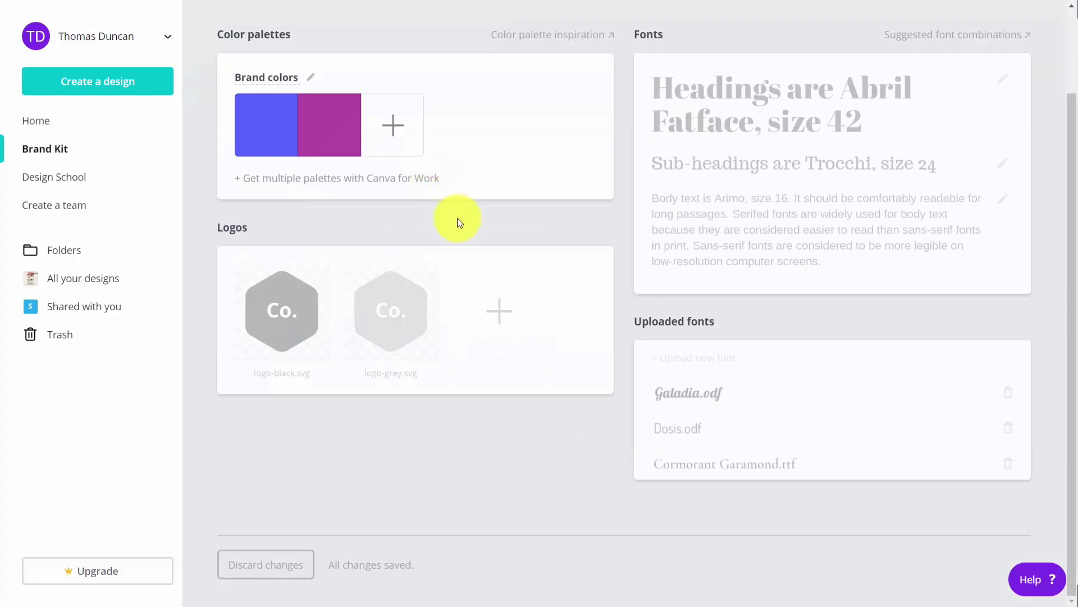
mouse_move(385, 255)
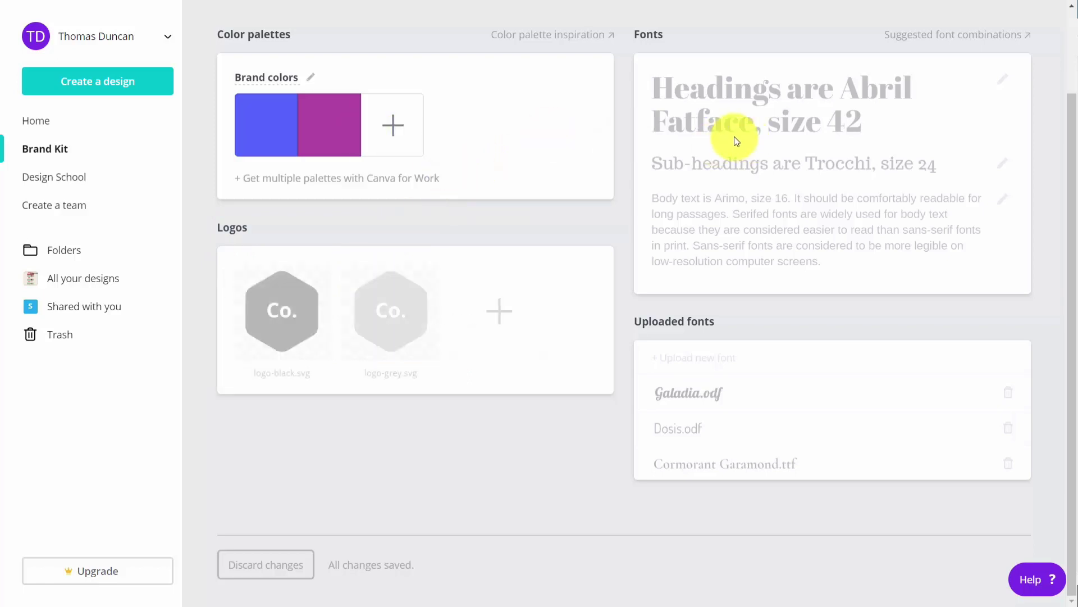
mouse_move(729, 133)
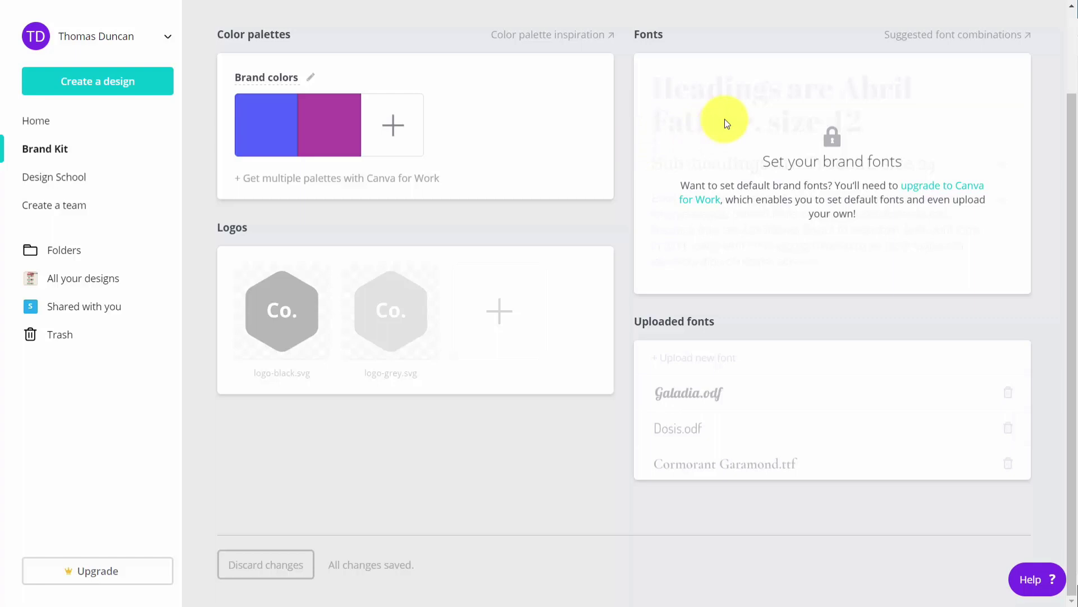
mouse_move(733, 366)
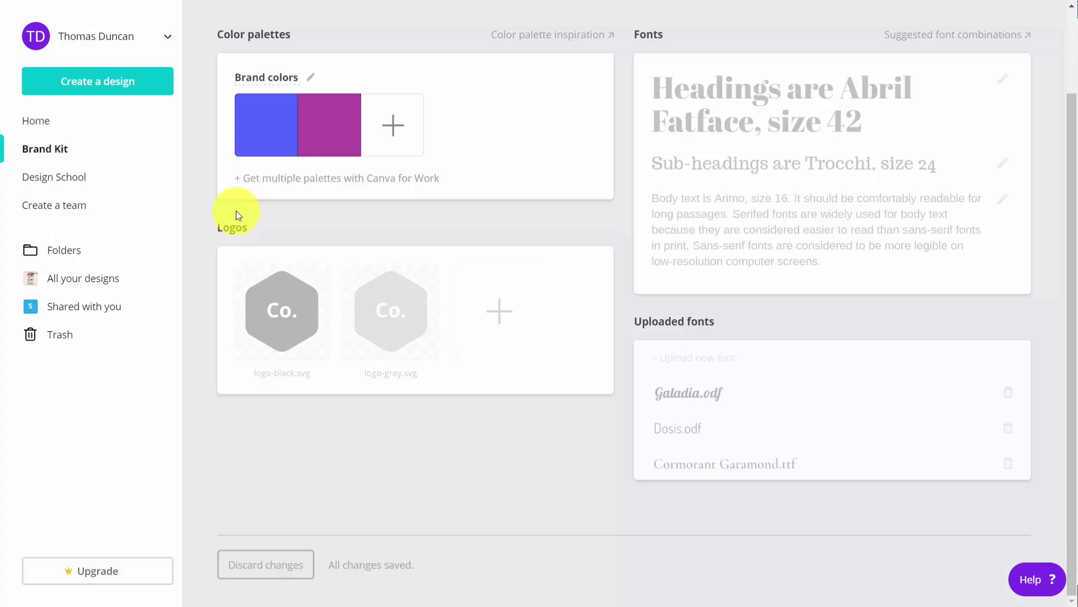
mouse_move(707, 44)
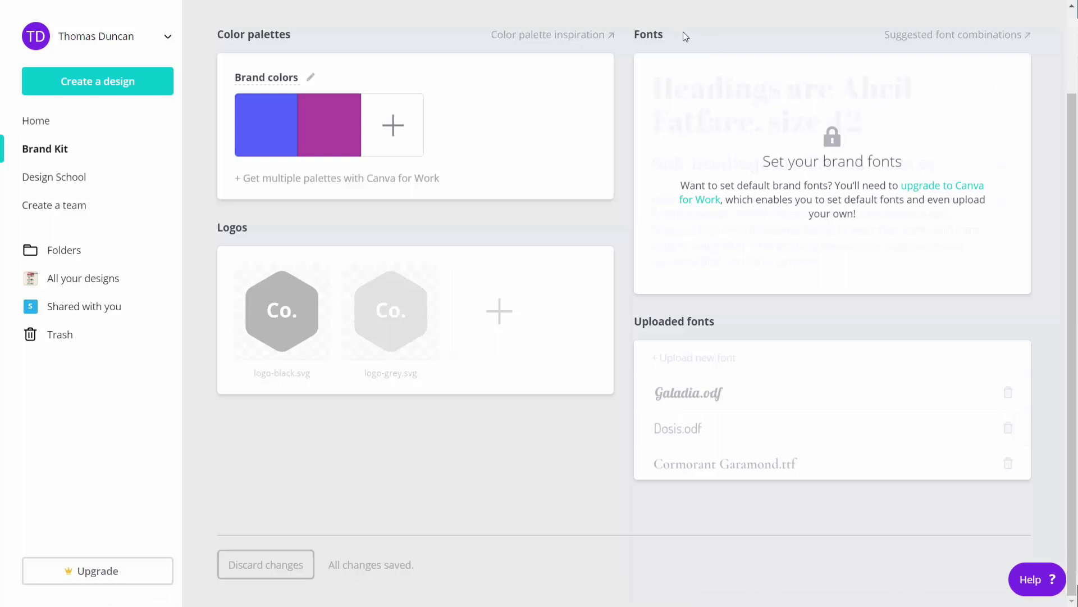
- Create a team and send invitations to two pasted e-mail addresses, keeping the default member role
left_click(77, 208)
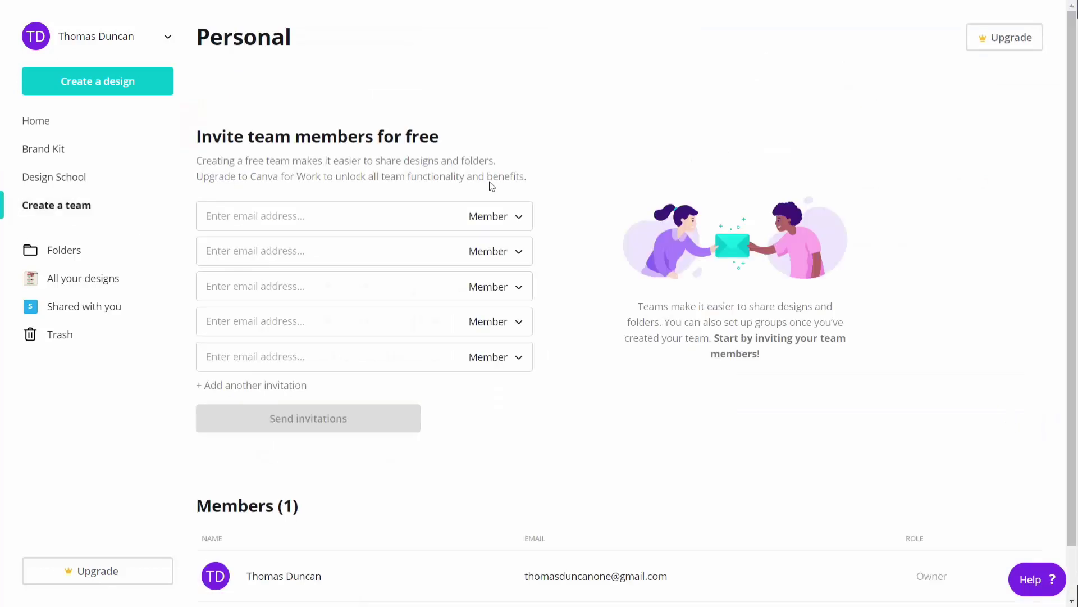
left_click(320, 216)
key("ctrl+v")
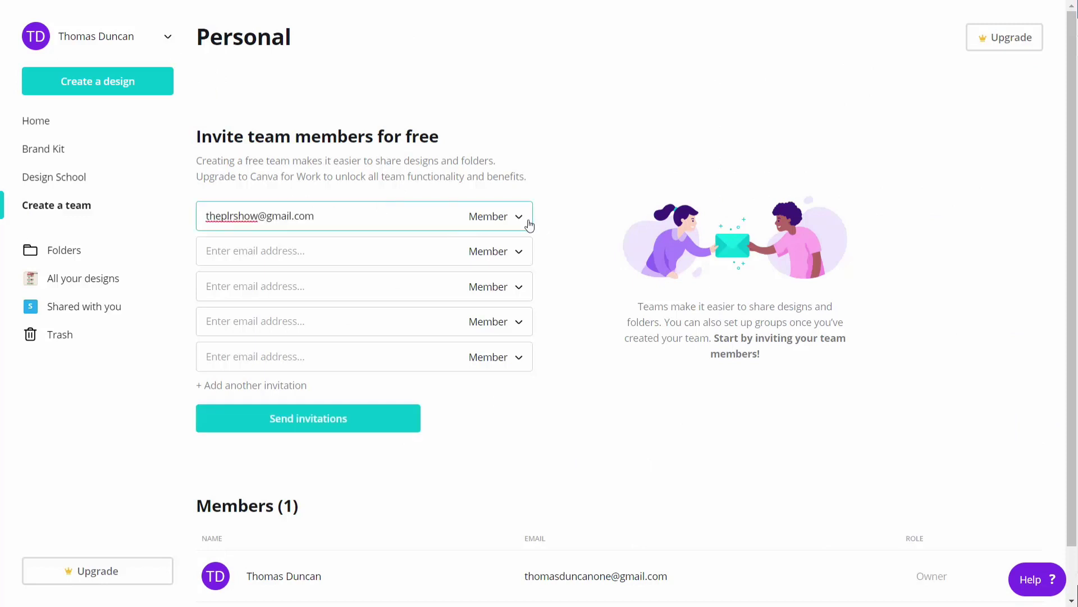
left_click(515, 218)
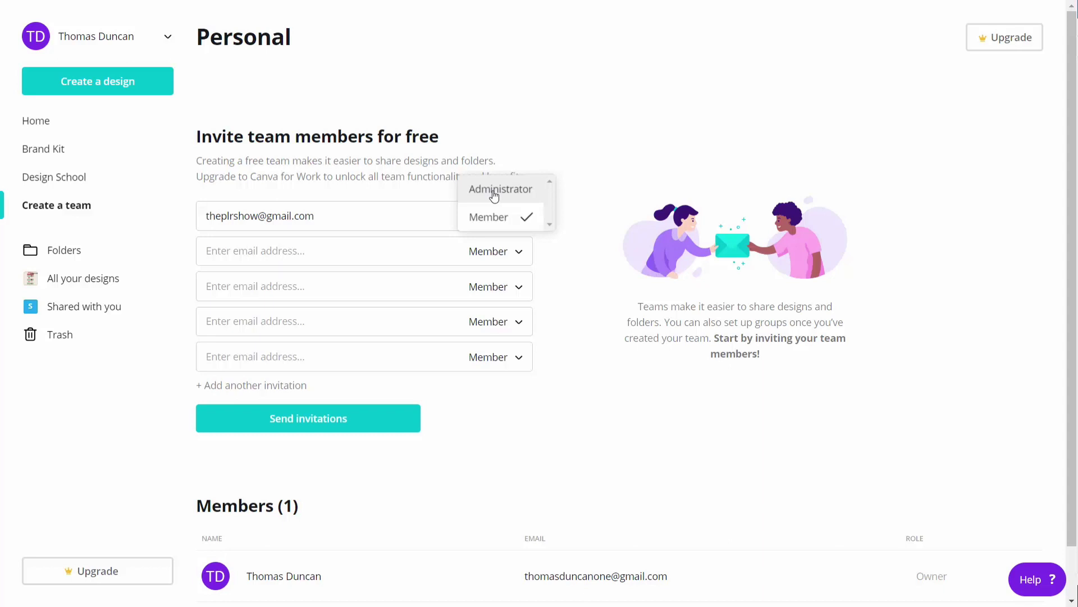
key("Tab")
key("ctrl+v")
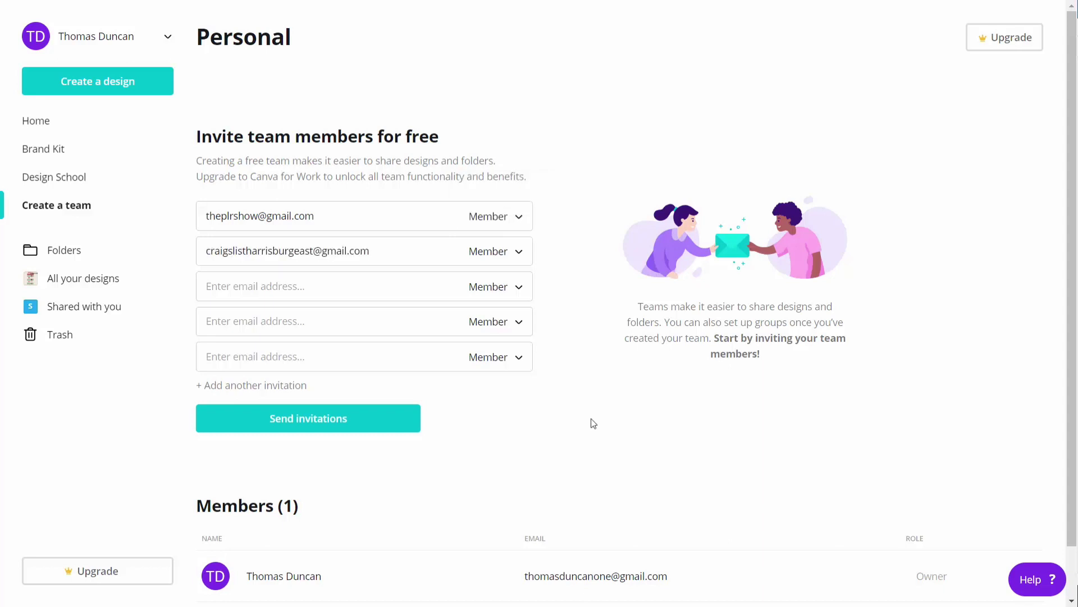
left_click(329, 420)
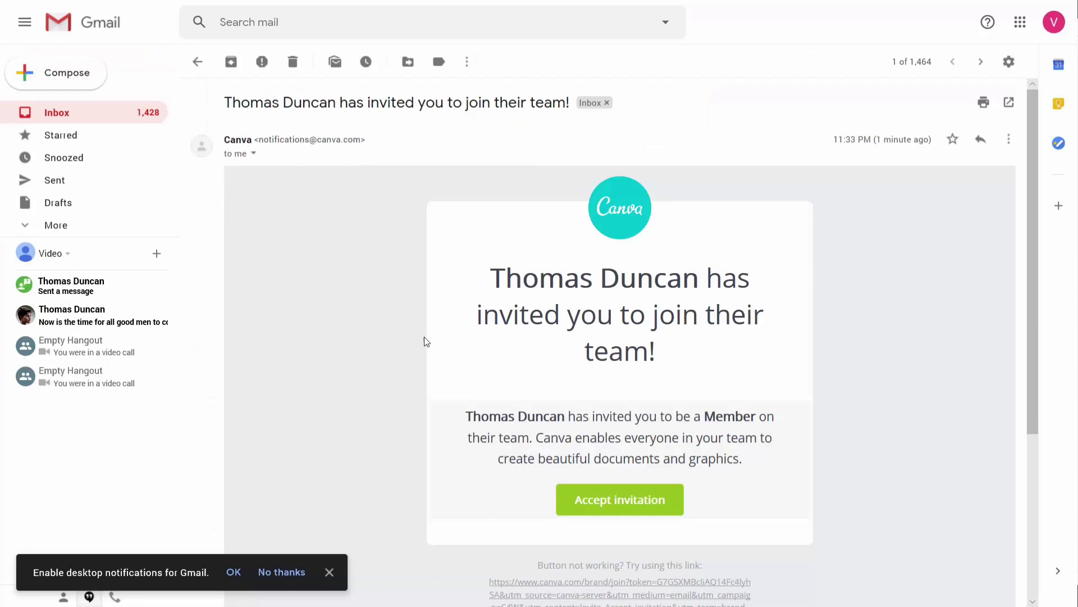
- Accept the Canva team invitation from the Gmail message
left_click(600, 508)
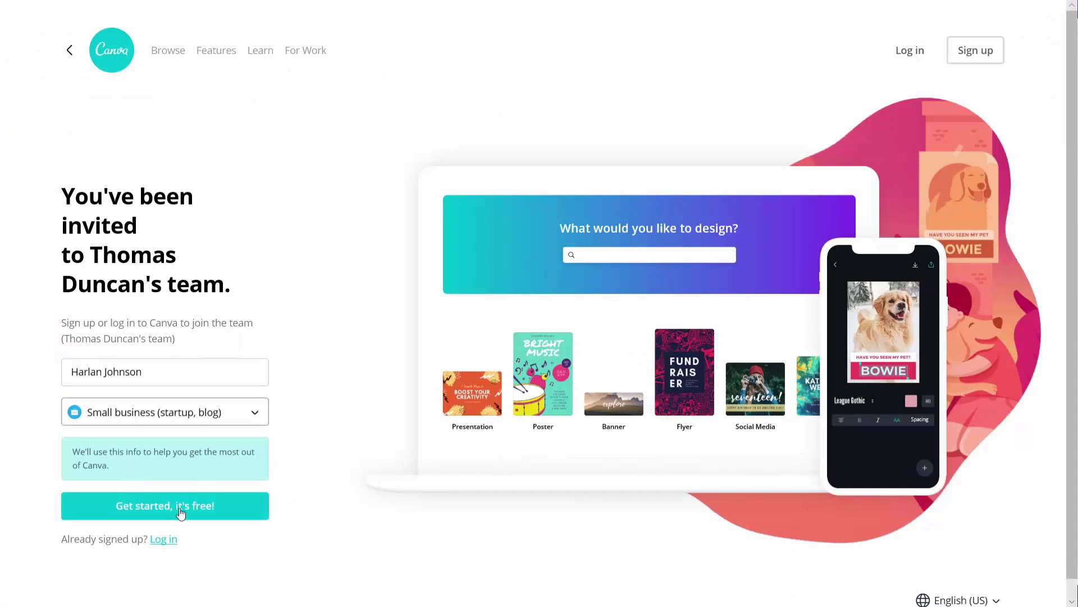
- Sign up for a free Canva account with e-mail and password to join the team
left_click(180, 507)
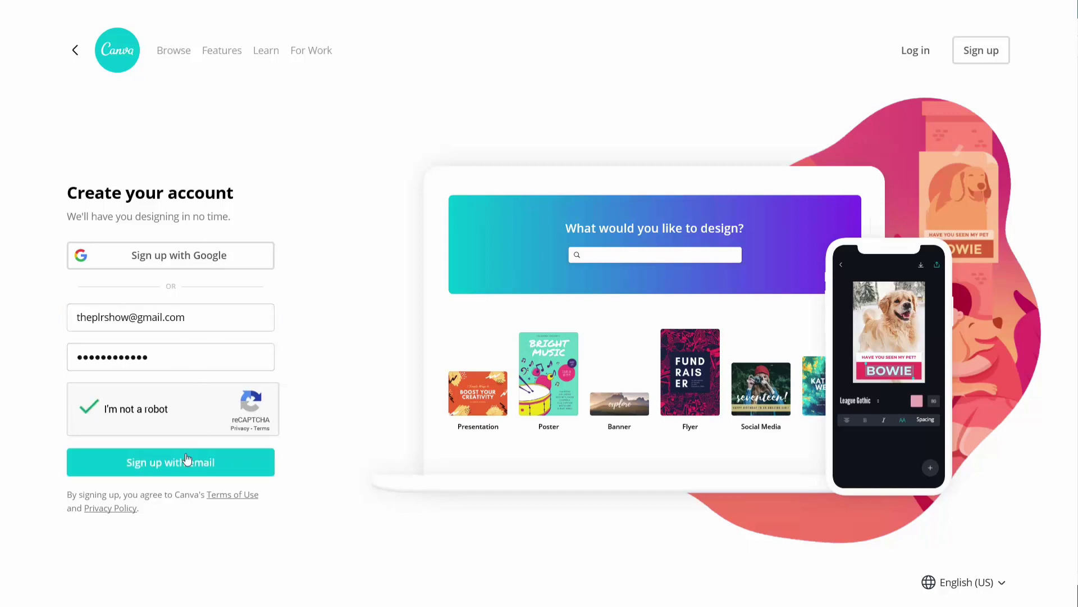
left_click(188, 460)
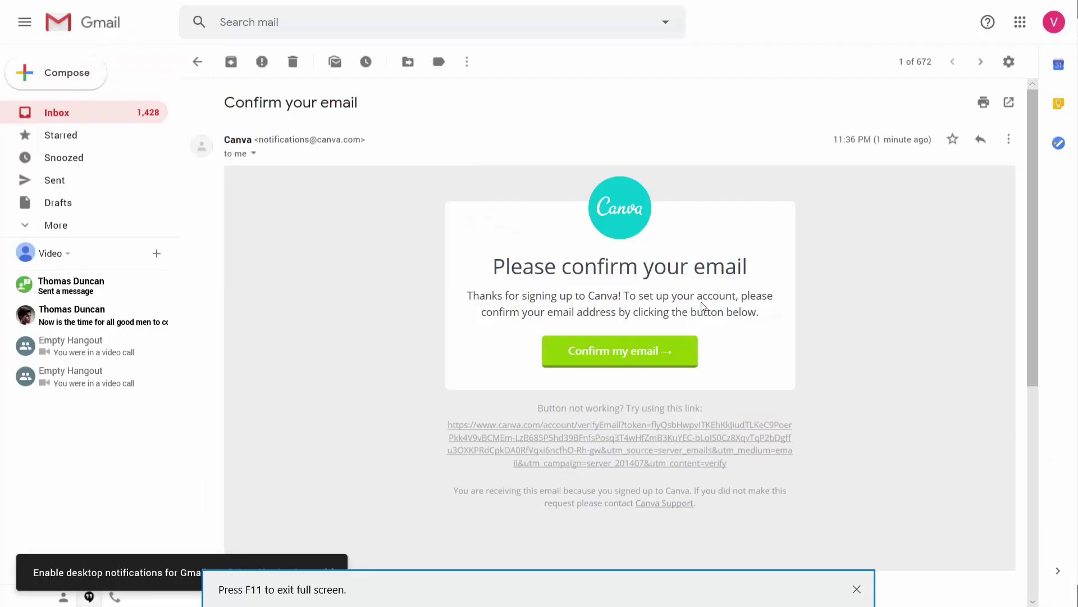
- Confirm the new account's e-mail address from the Gmail confirmation message, then go full screen
left_click(600, 349)
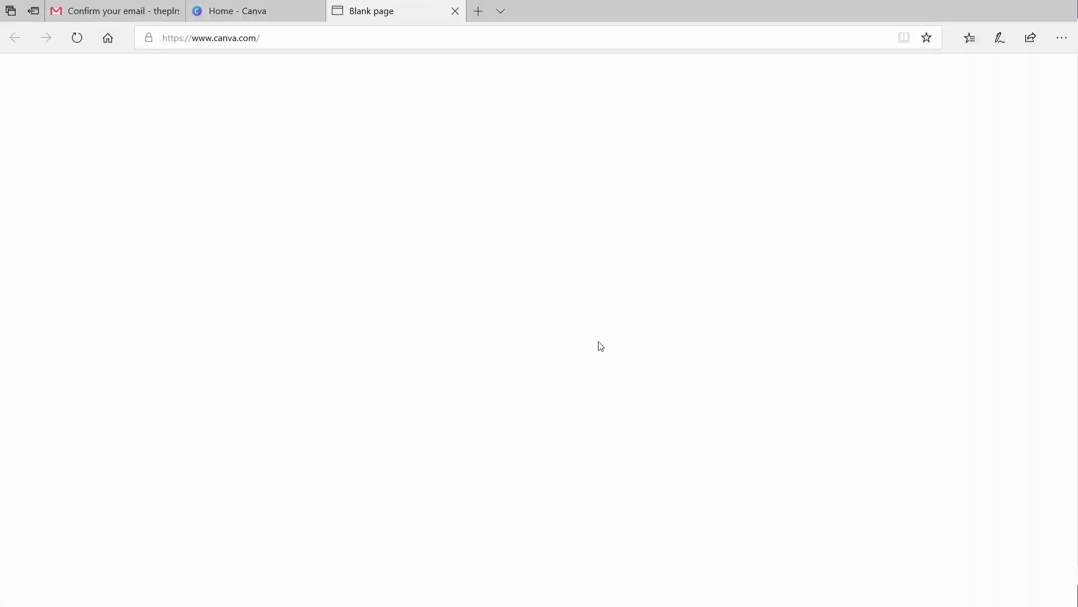
key("F11")
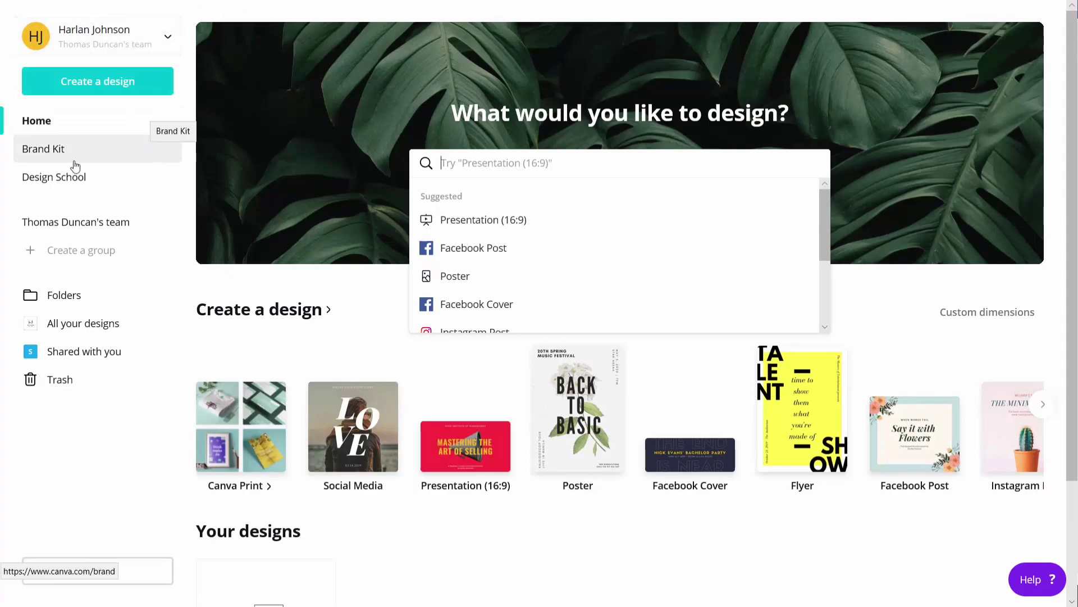
- Open the team's All members tab and scroll through the owner, new member and pending invite
key("Escape")
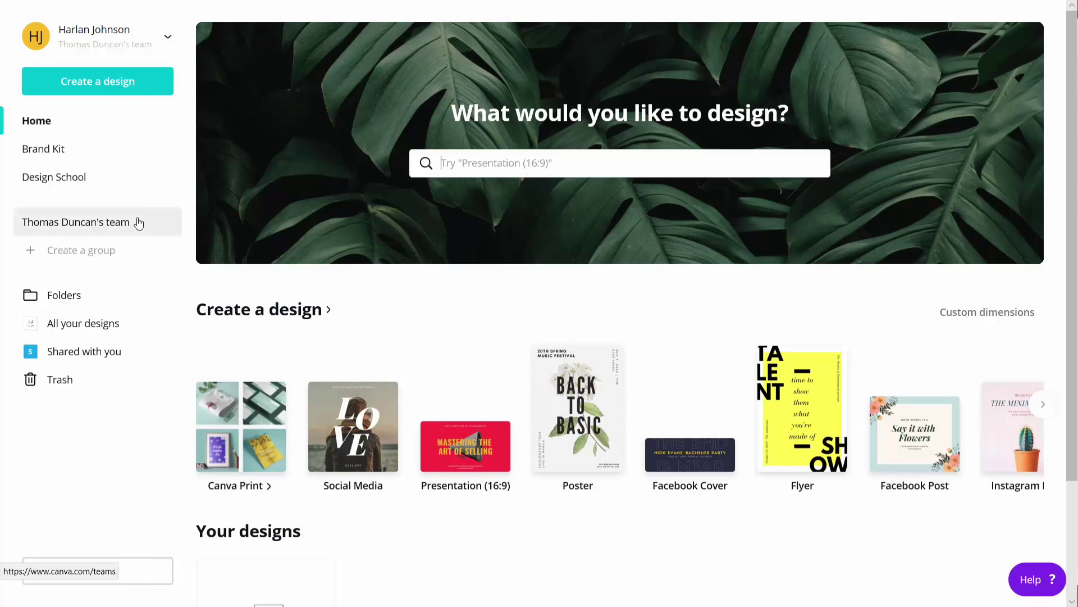
left_click(105, 253)
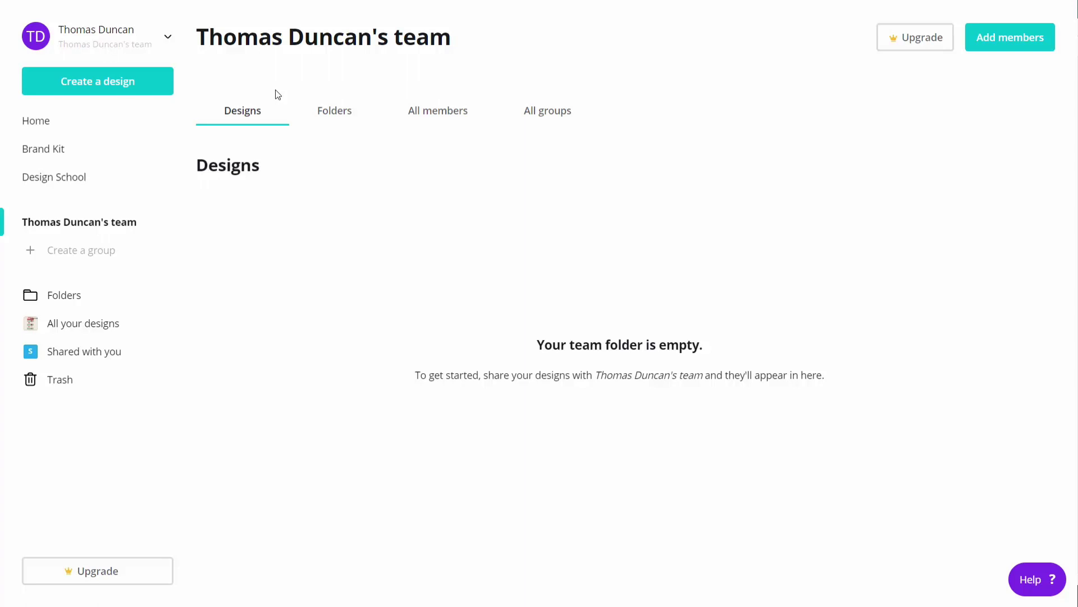
left_click(428, 112)
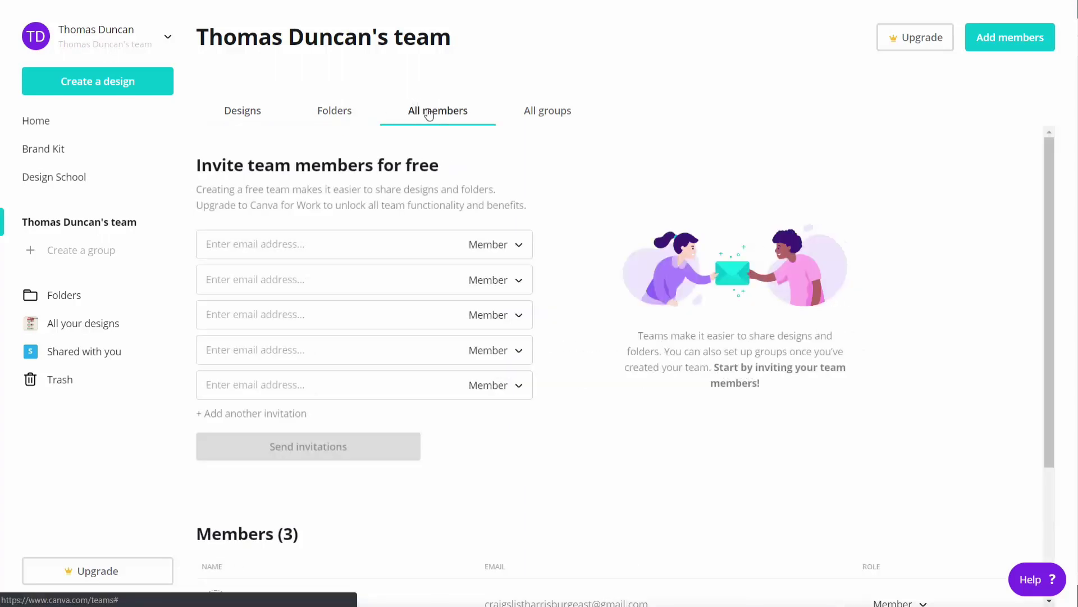
scroll(468, 139, "down", 3)
scroll(469, 143, "down", 2)
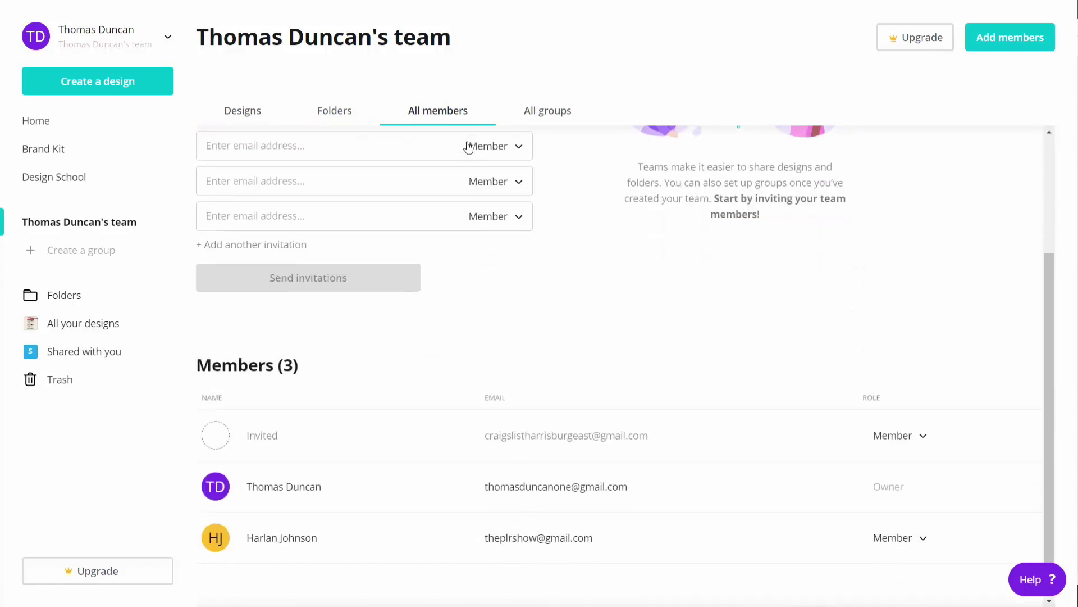